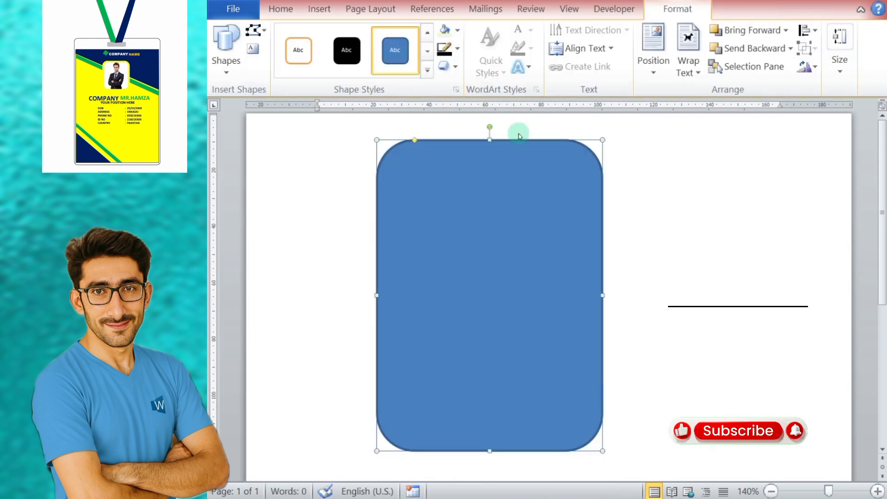
Step: Fill the large rounded rectangle with light gray and give it a thin black ¼ pt outline
click(458, 31)
click(444, 78)
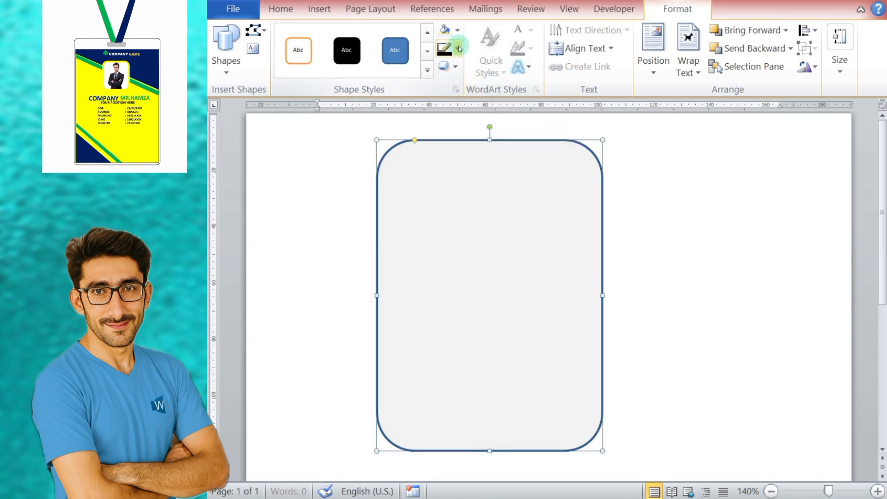
click(457, 48)
click(469, 190)
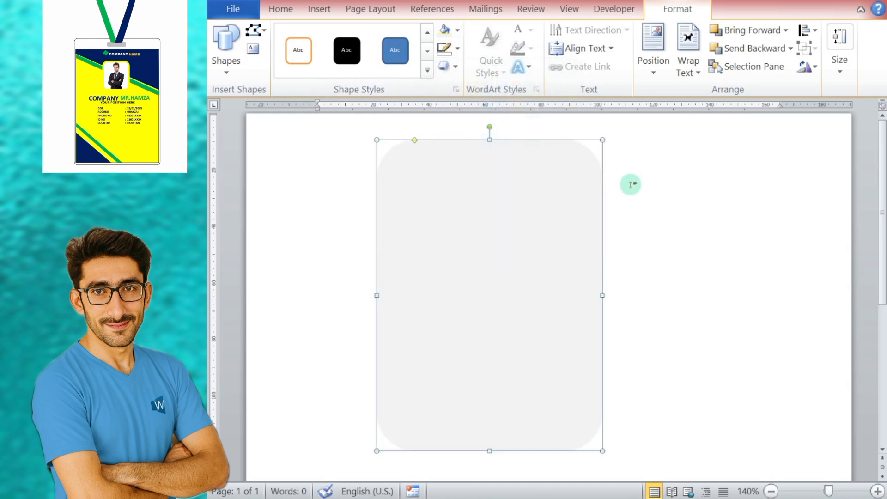
click(457, 48)
mouse_move(511, 231)
click(618, 235)
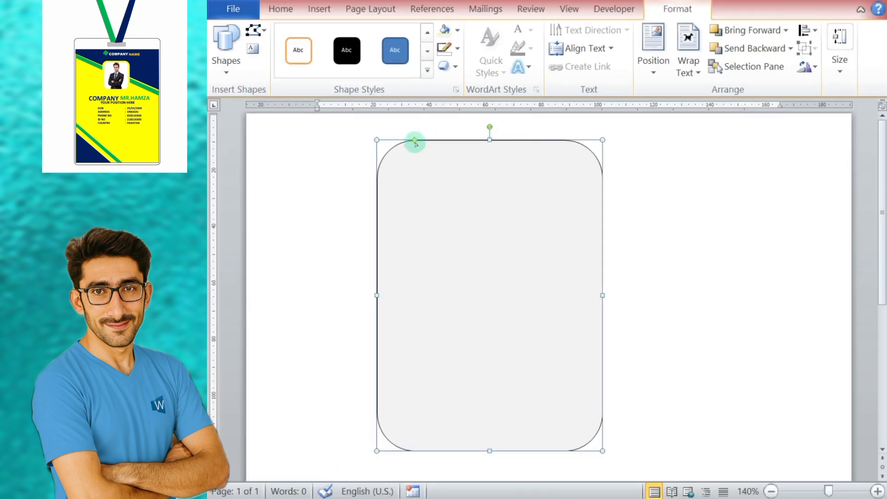
Step: Reduce the corner rounding of the gray rounded rectangle so its corners are only slightly curved
drag(415, 143, 385, 139)
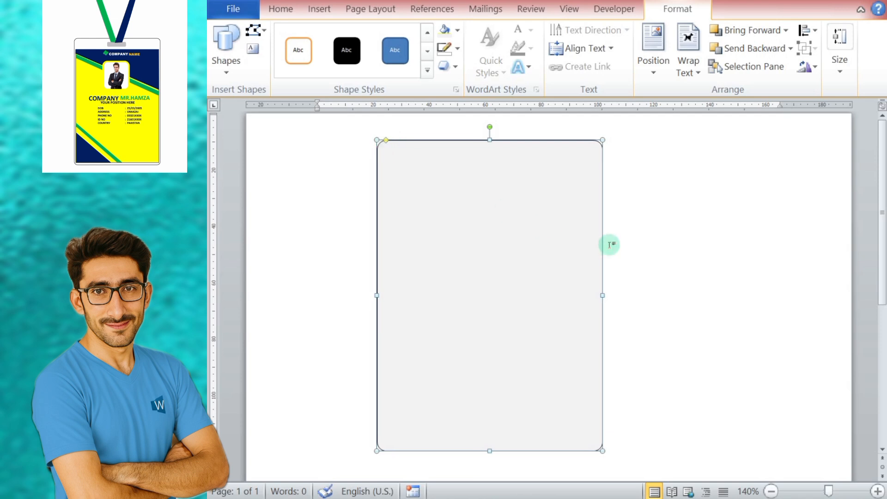
click(638, 187)
click(555, 237)
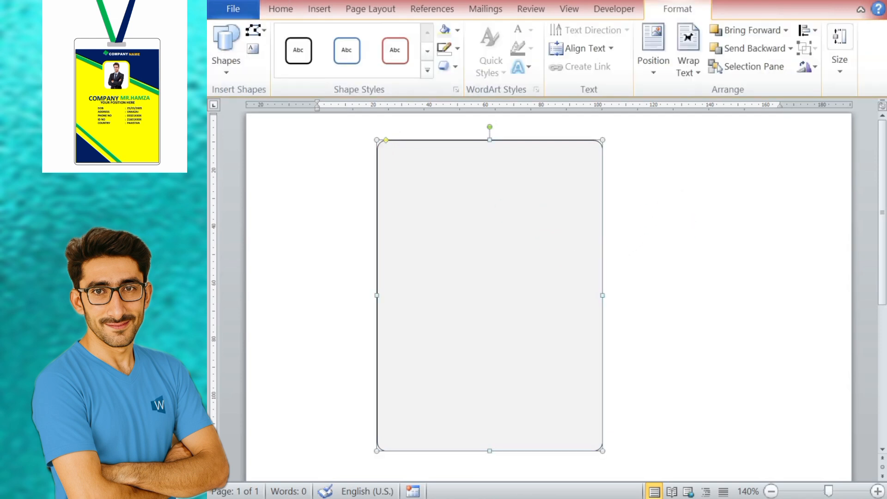
Step: Draw a rectangle inside the gray card, leaving a wide band above it and narrow margins on the other sides
click(318, 9)
click(415, 64)
click(456, 106)
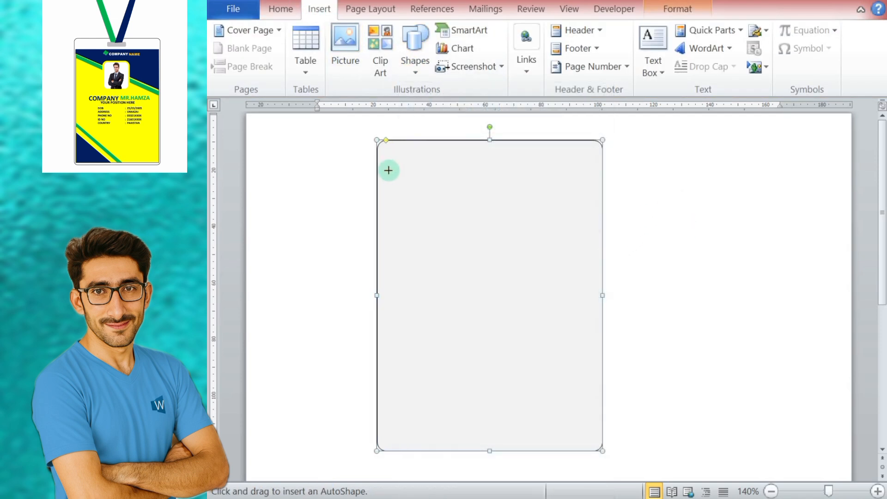
drag(380, 168, 599, 443)
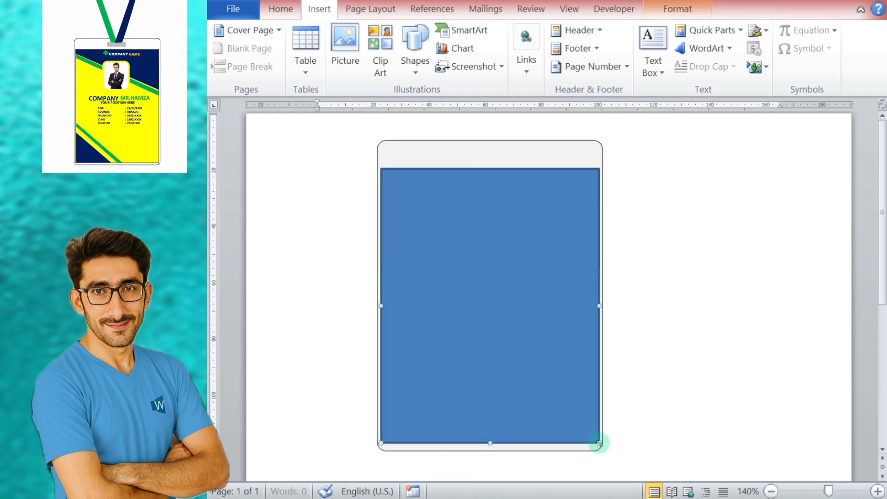
Step: Fill the inner rectangle with white and give it a black ¼ pt outline
click(457, 30)
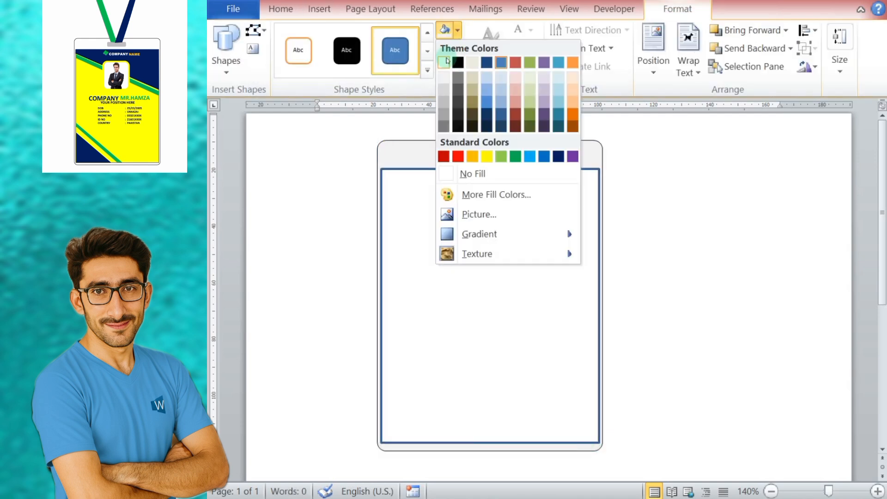
click(476, 173)
click(457, 48)
mouse_move(491, 231)
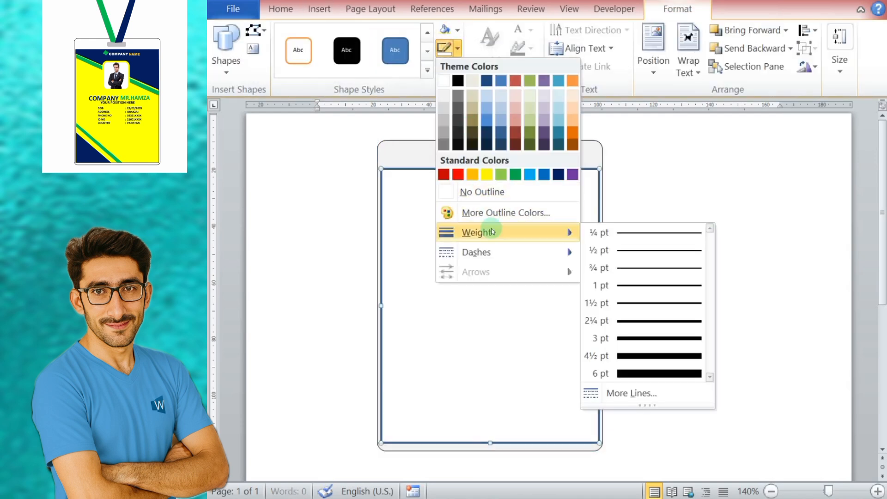
click(651, 232)
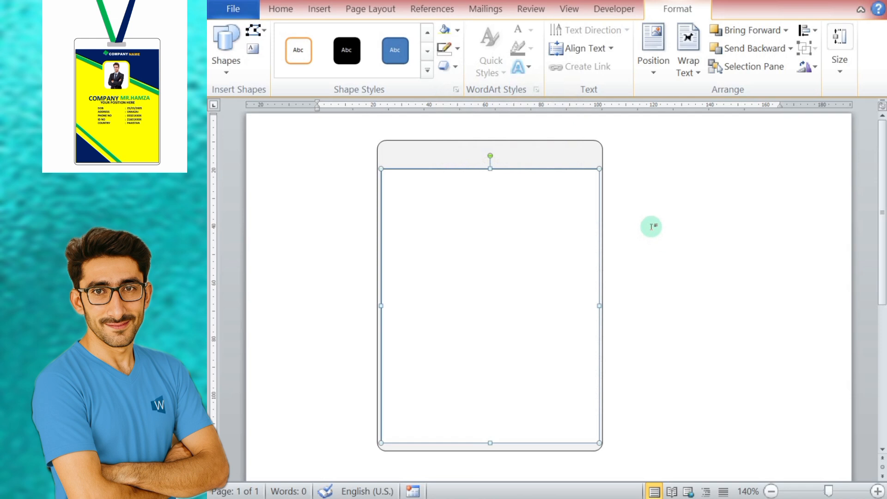
click(694, 204)
click(582, 232)
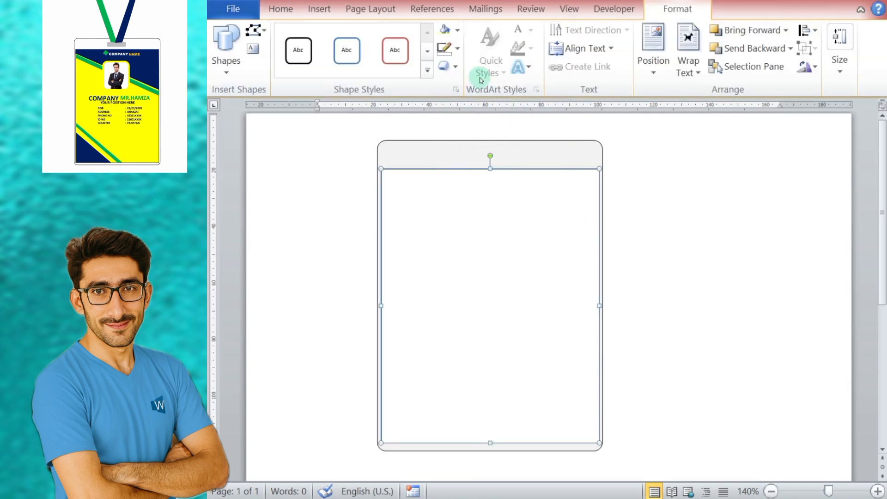
click(458, 48)
click(471, 82)
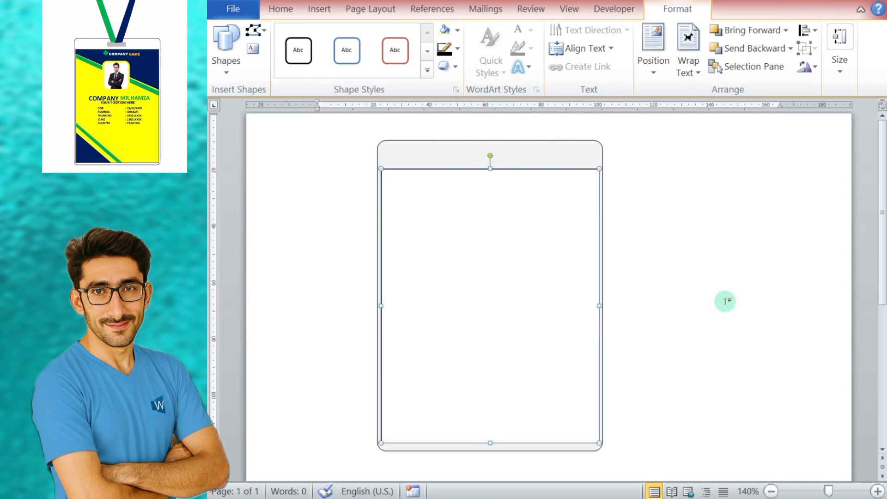
Step: Group the inner white rectangle with the gray rounded card behind it
shift+click(510, 145)
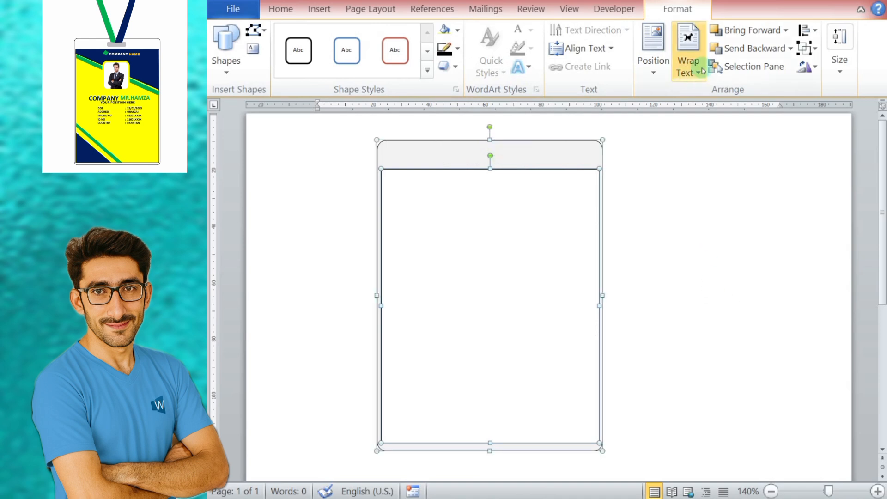
click(816, 48)
click(837, 71)
click(750, 190)
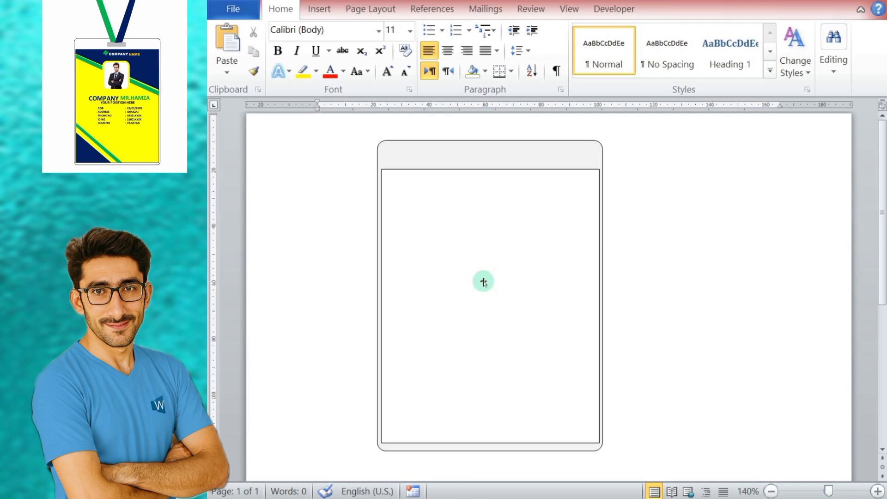
Step: Draw a freeform wedge along the white rectangle's upper edge, shallow at its left side and deep at its right side
click(319, 19)
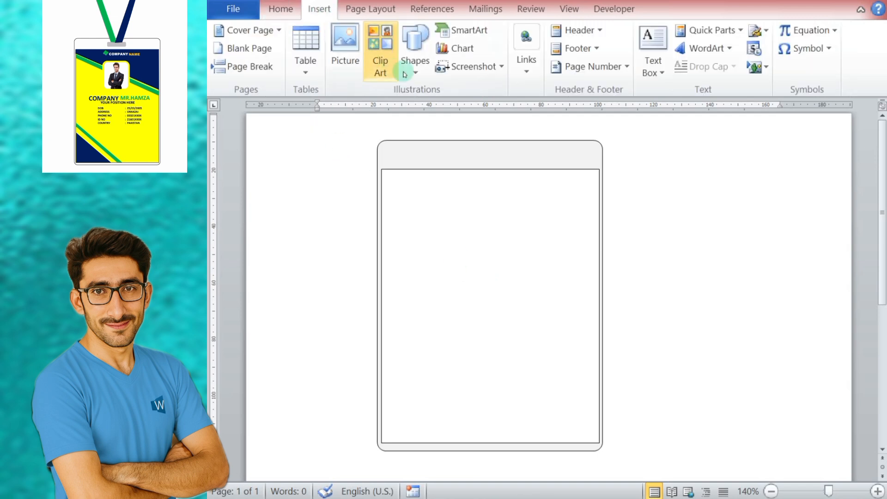
click(415, 51)
click(580, 155)
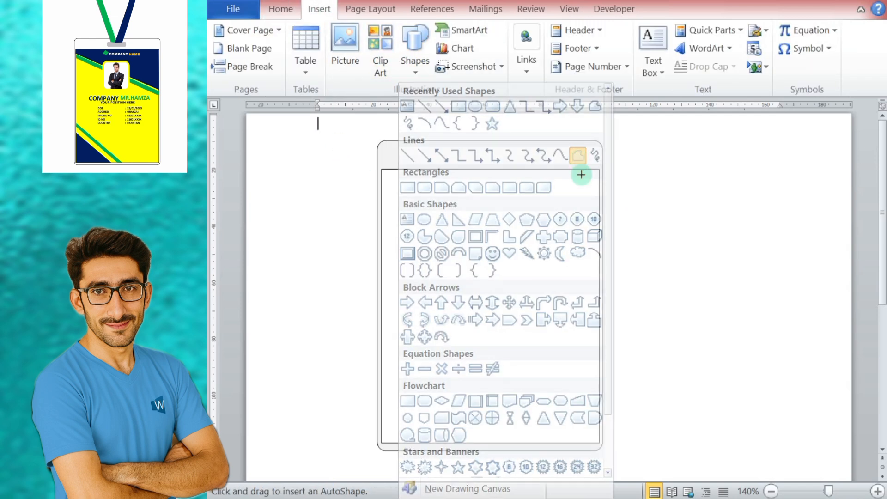
drag(599, 169, 384, 167)
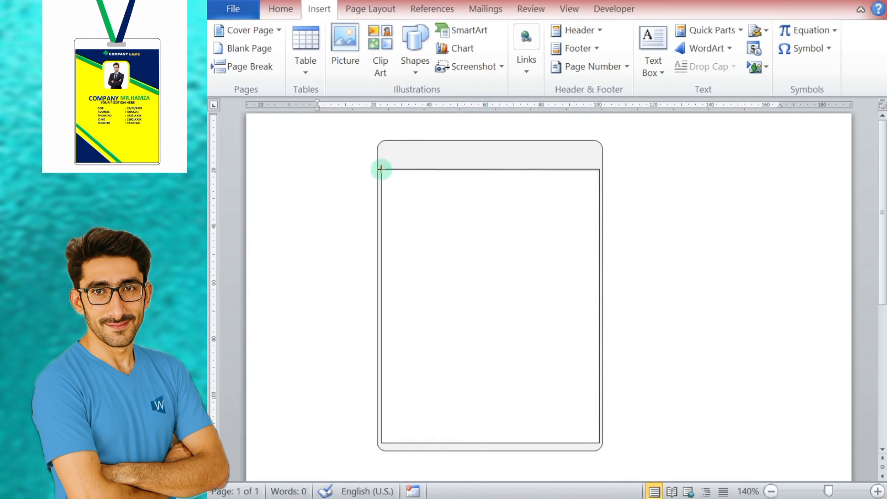
click(380, 180)
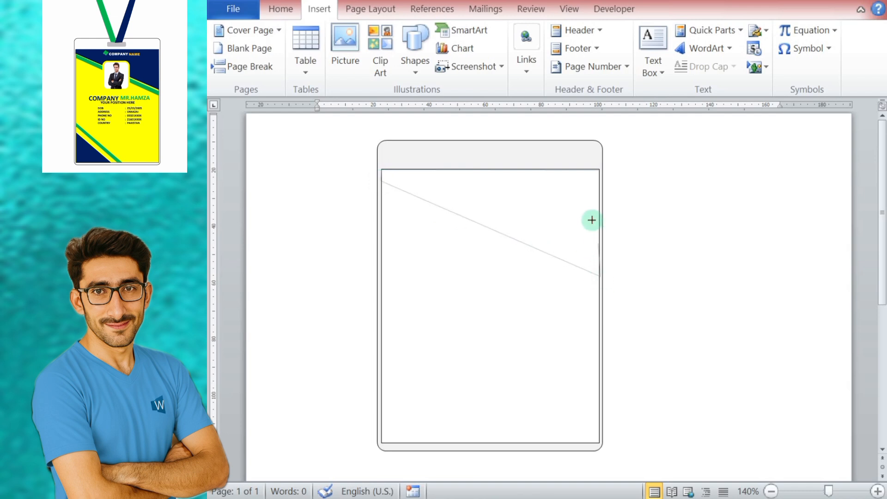
click(598, 169)
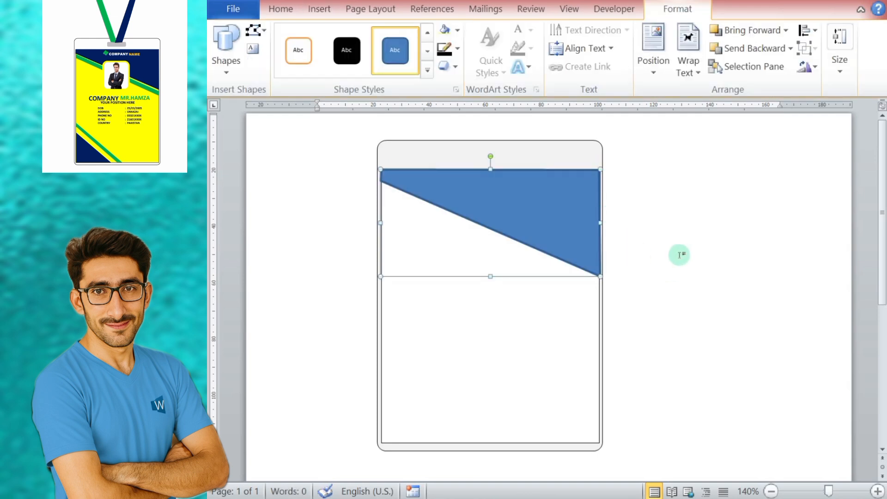
Step: Fill the freeform wedge with the standard dark blue and remove its outline
click(456, 31)
click(558, 156)
click(456, 48)
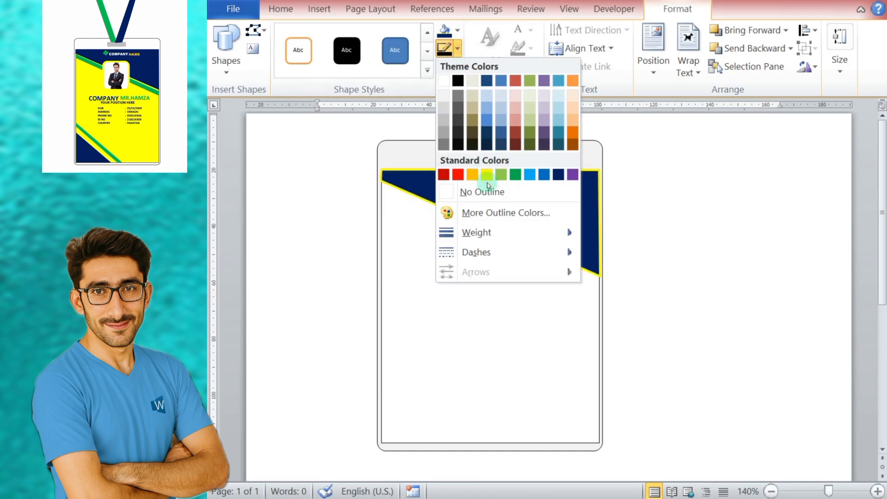
click(482, 191)
click(704, 322)
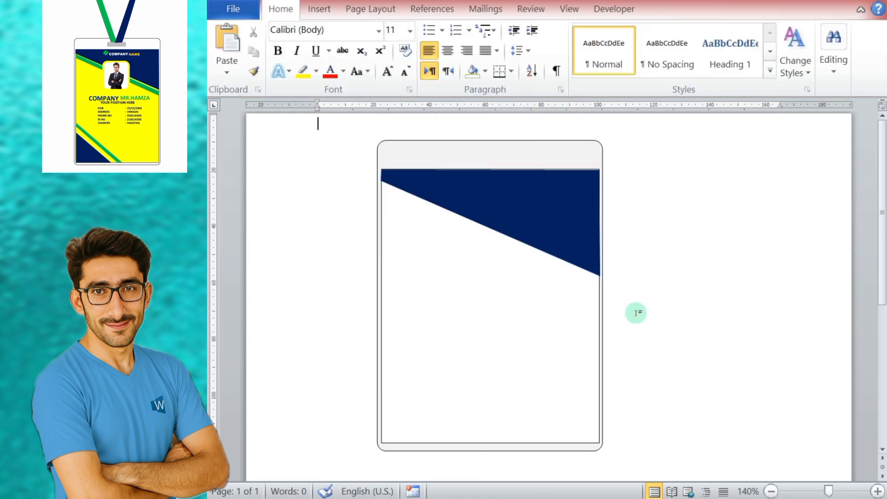
Step: Nudge the dark blue wedge slightly upward to line up with the white rectangle's upper edge
click(455, 342)
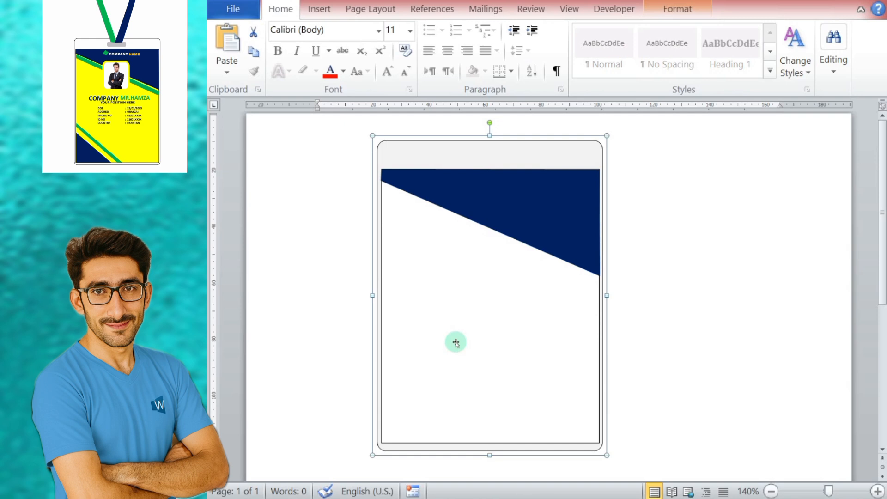
click(551, 204)
key(ctrl+Up)
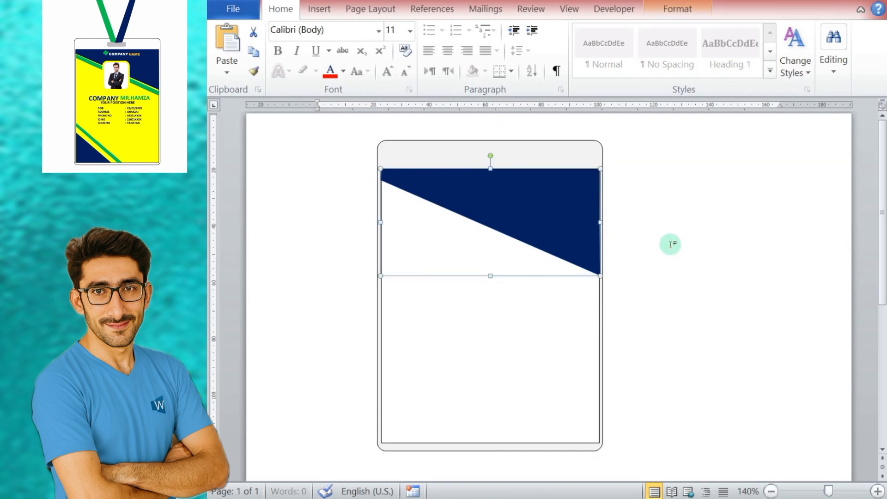
click(680, 281)
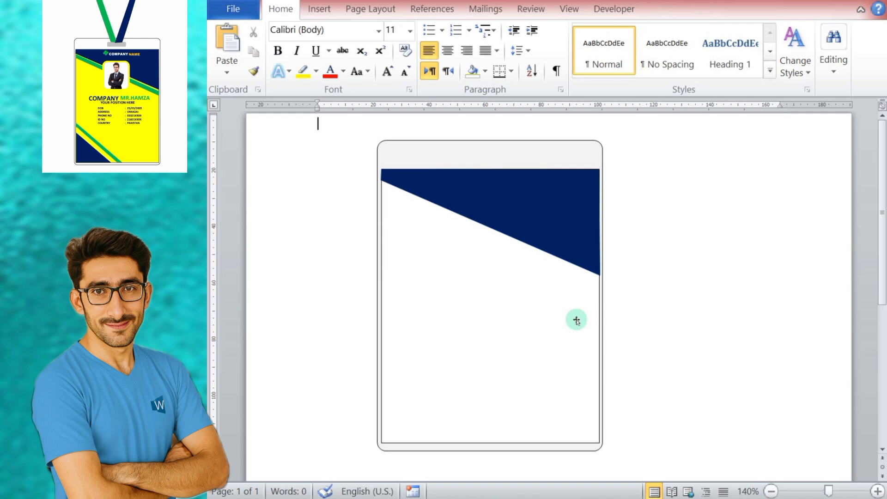
Step: Draw a narrow freeform diagonal stripe below the dark blue wedge, parallel to its slanted edge and spanning the white rectangle
click(319, 9)
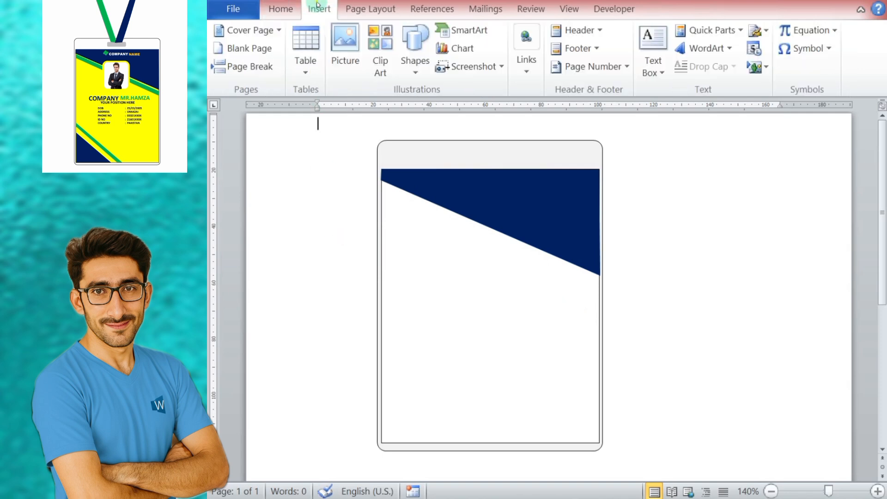
click(415, 73)
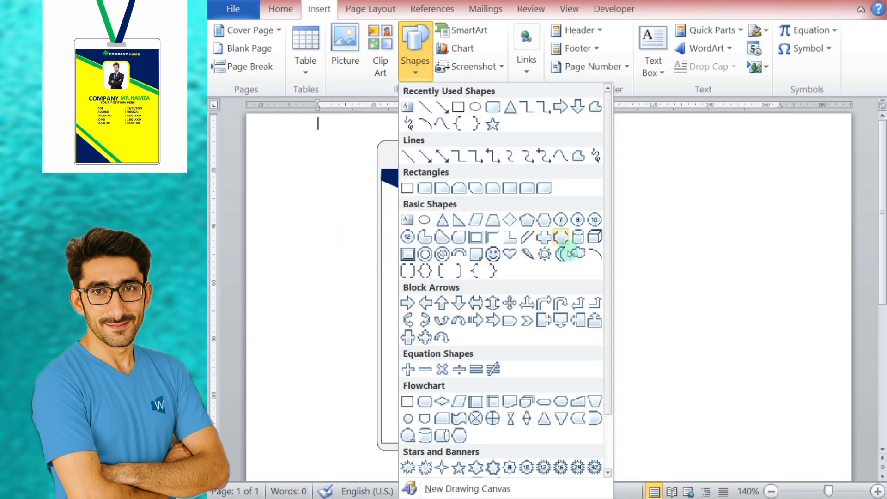
click(578, 156)
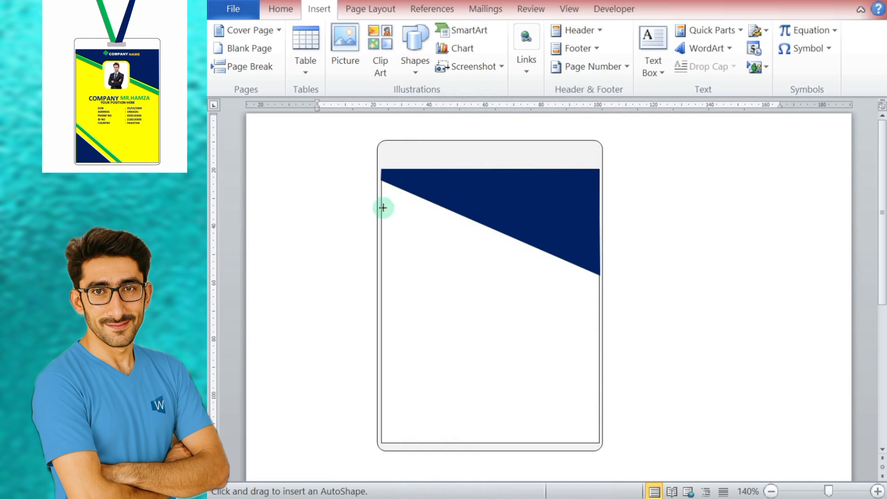
drag(381, 192, 599, 291)
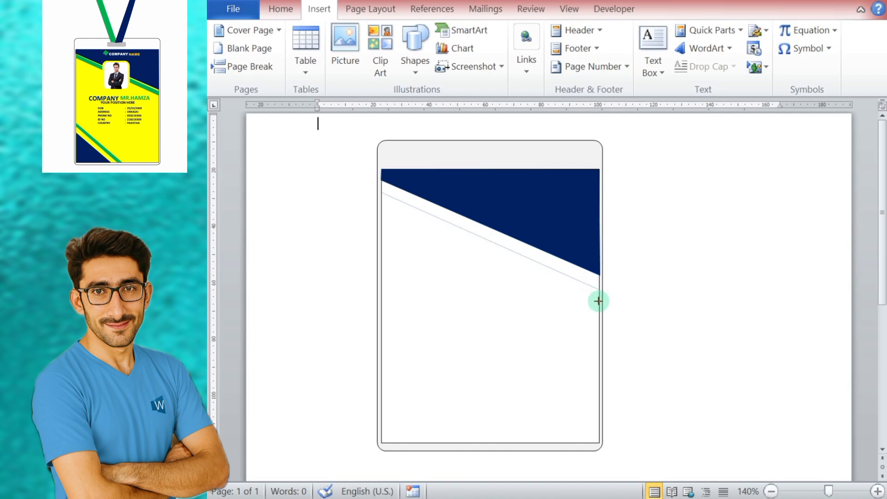
drag(585, 293, 383, 203)
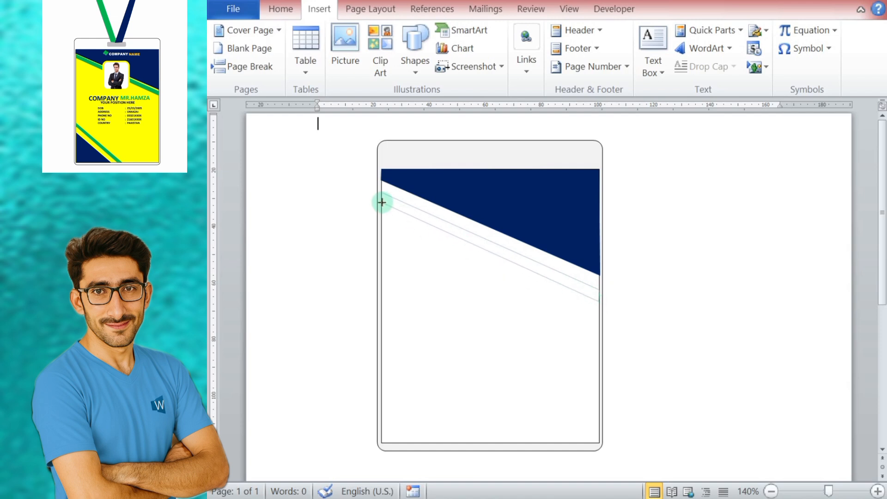
click(381, 193)
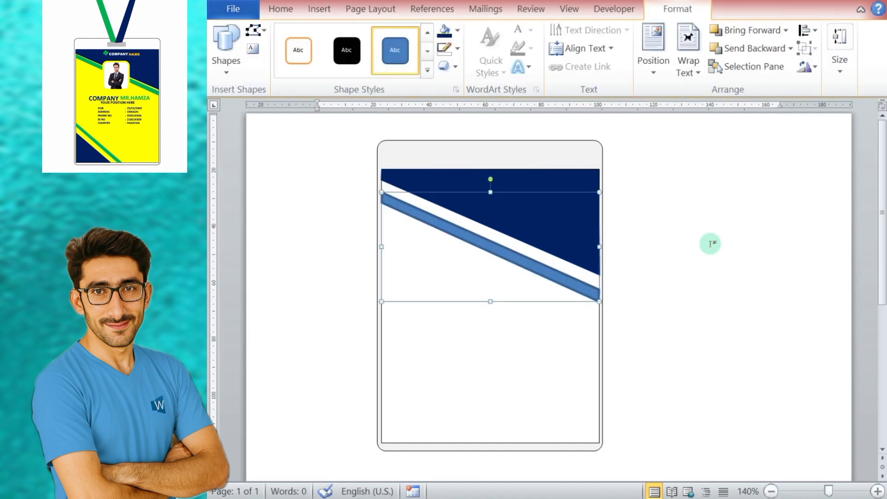
Step: Fill the diagonal stripe with the standard green and remove its outline
click(457, 30)
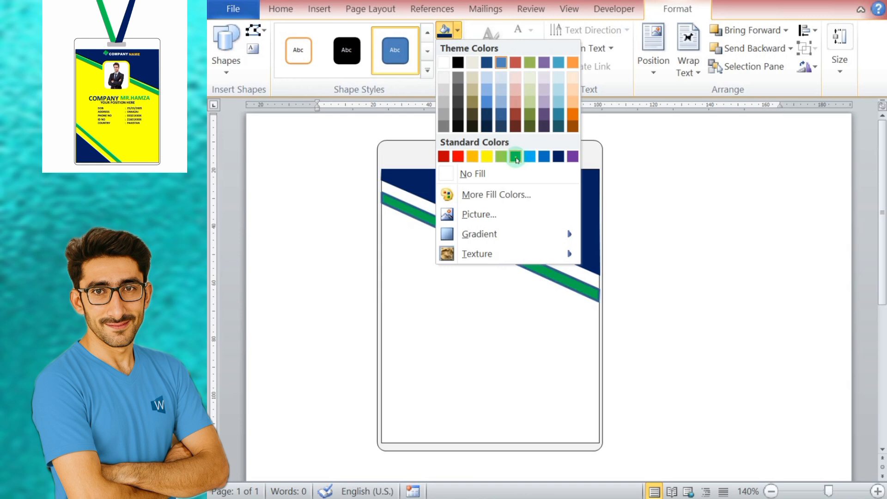
click(517, 154)
click(458, 49)
click(469, 191)
click(667, 327)
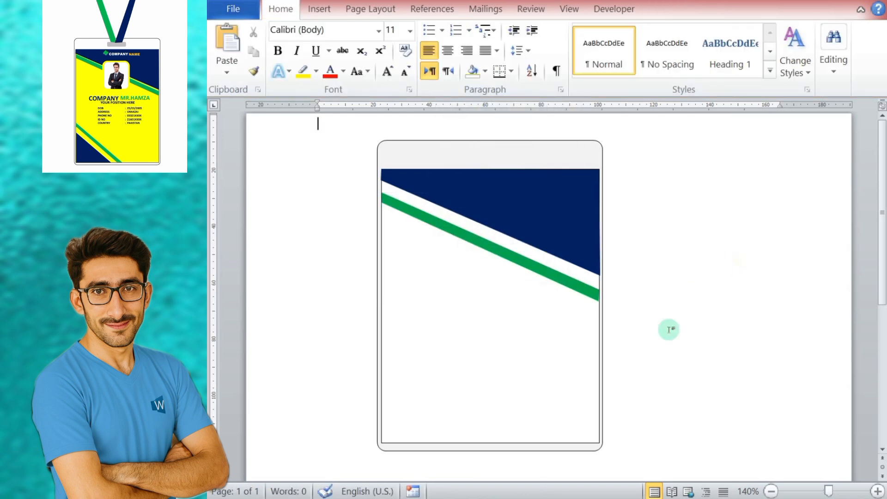
Step: Nudge the green stripe upward until only a thin white gap separates it from the dark blue wedge
click(564, 283)
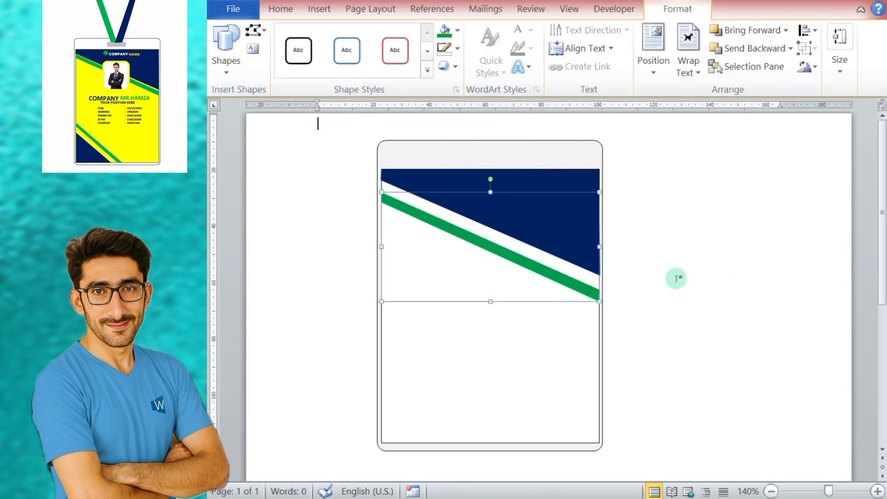
key(Up)
key(Up)
key(Up)
key(Up)
key(Up)
key(Up)
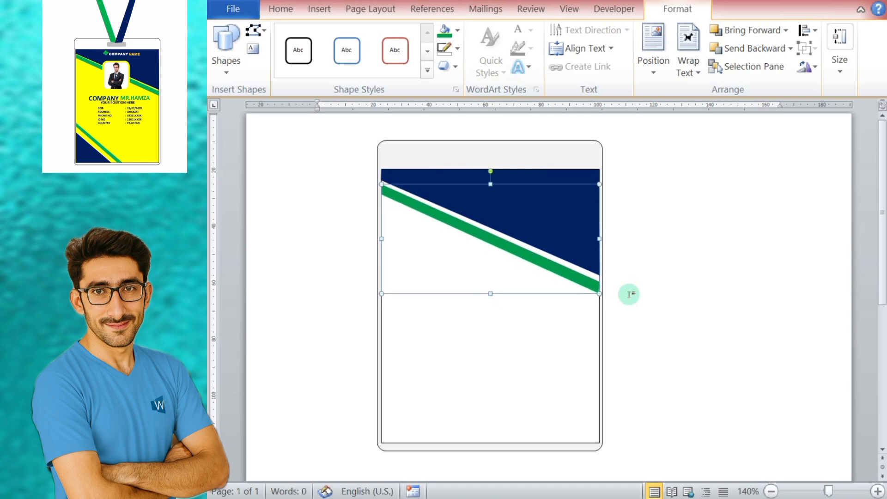
click(637, 356)
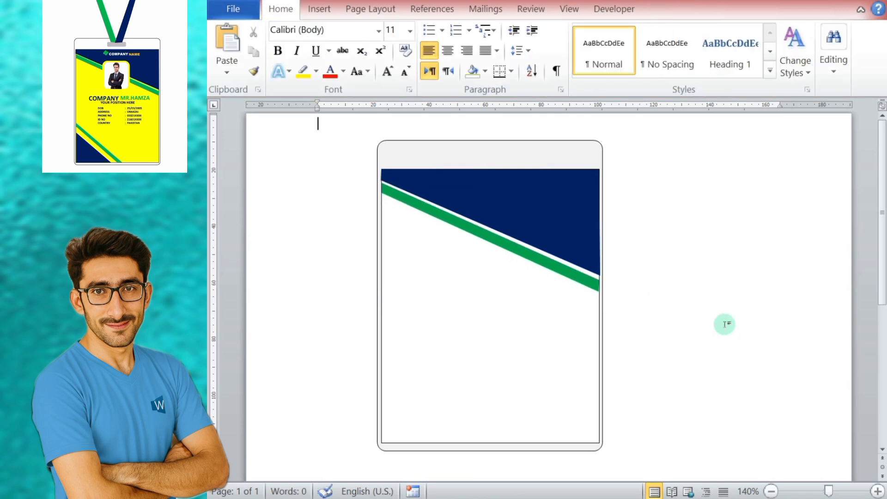
Step: Draw a rounded rectangle about 26 mm tall and place it centrally over the green stripe as the photo frame
click(318, 8)
click(414, 54)
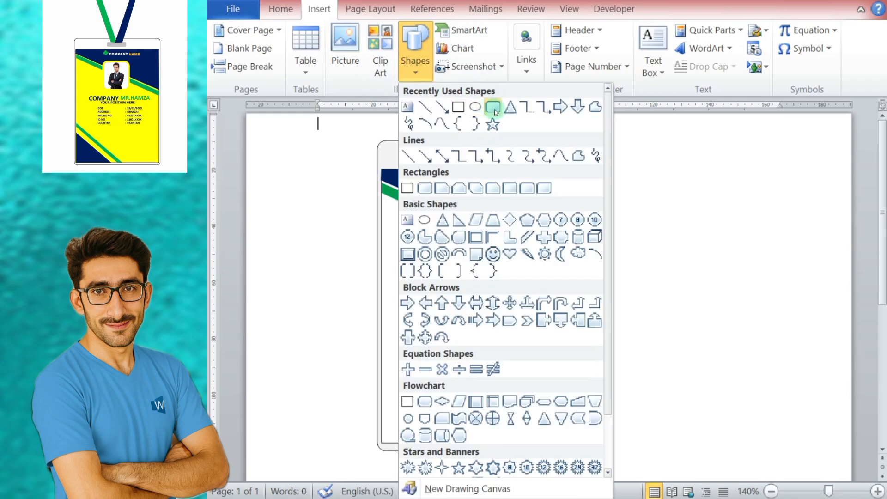
click(493, 109)
drag(419, 262, 480, 337)
drag(466, 303, 495, 241)
Step: Give the rounded rectangle a white outline with a weight of 4½ pt
click(459, 51)
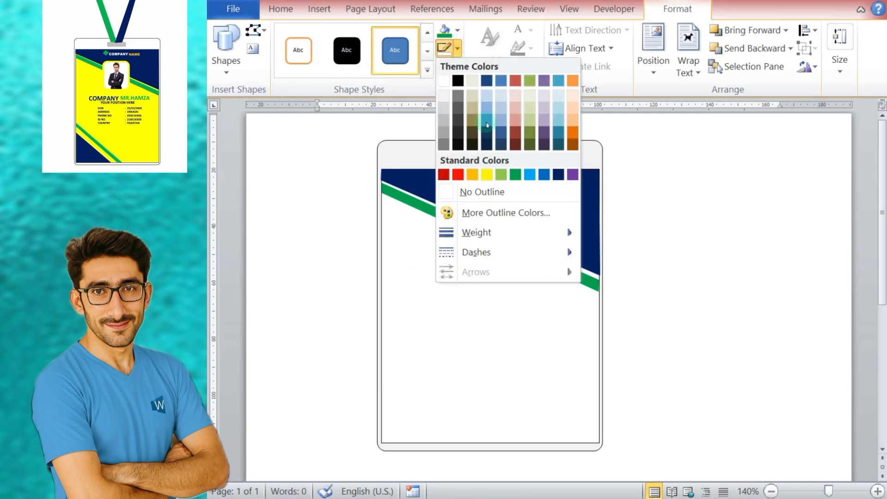
mouse_move(490, 231)
click(652, 351)
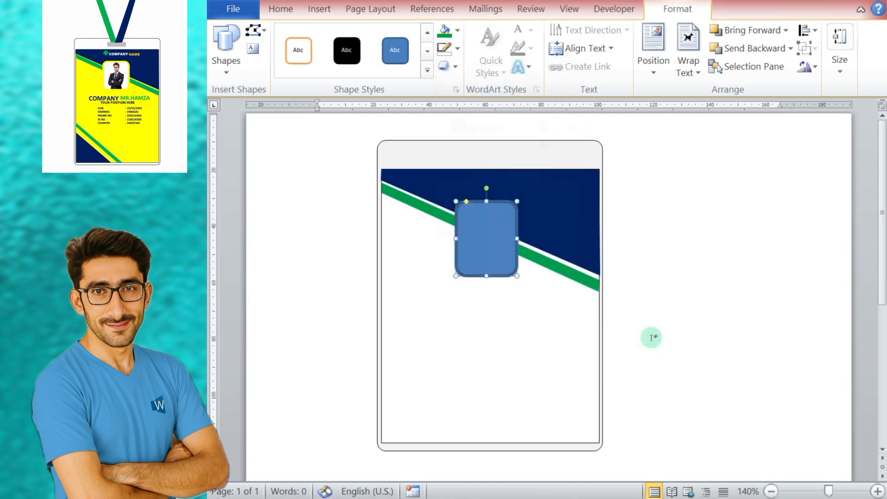
click(459, 51)
click(443, 81)
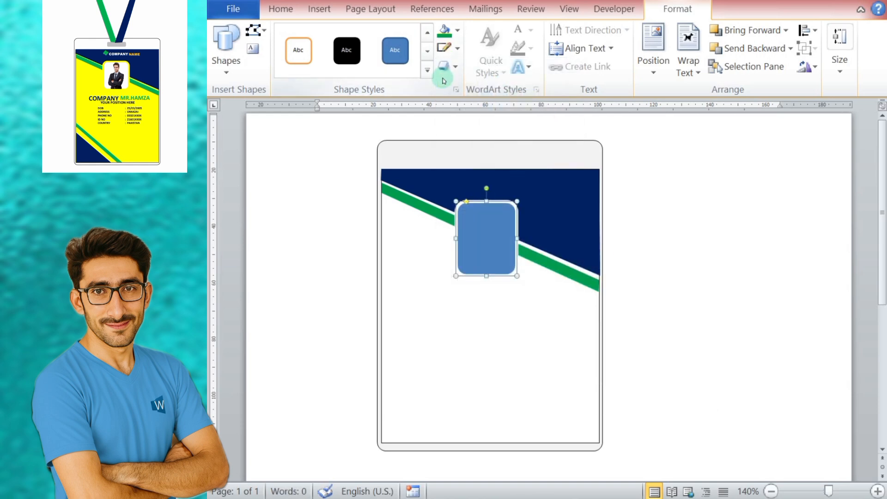
click(458, 50)
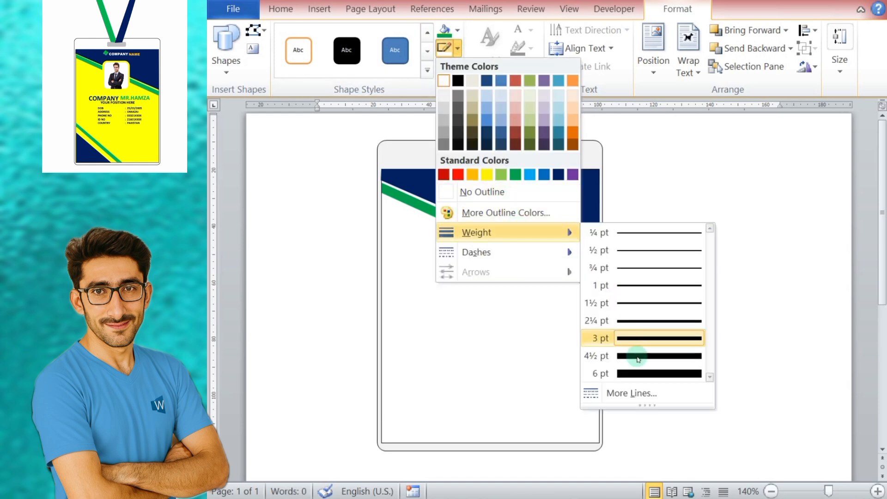
click(640, 357)
click(667, 290)
Step: Look through the picture files on Removable Disk (G:) for a portrait photo
click(489, 226)
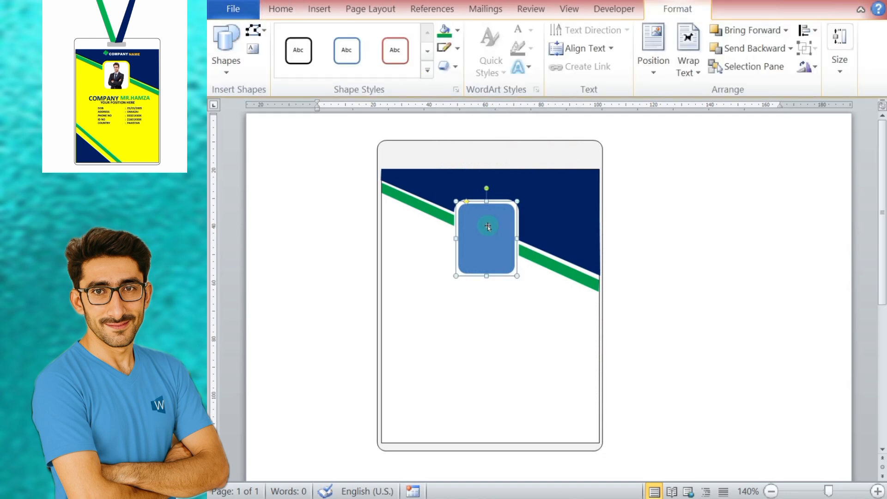
click(319, 9)
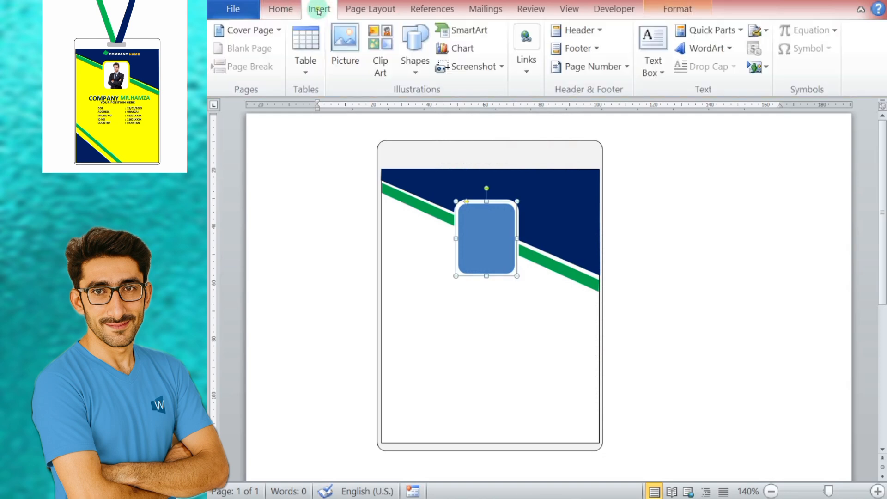
click(344, 51)
click(252, 279)
scroll(473, 304, down, 1)
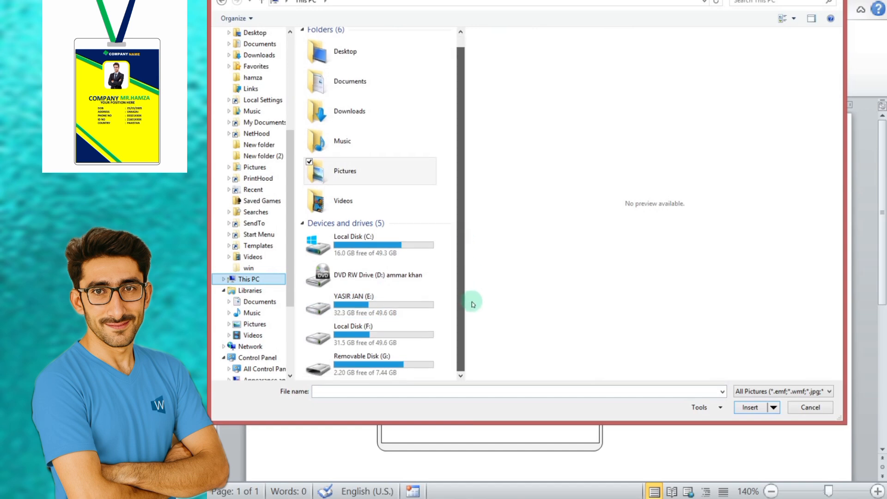
double_click(370, 362)
scroll(460, 277, down, 2)
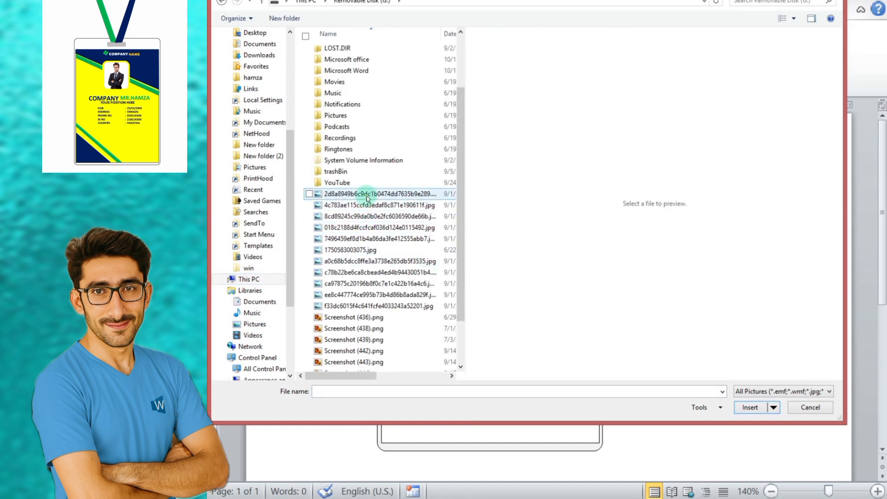
click(368, 198)
click(369, 216)
click(372, 227)
click(384, 318)
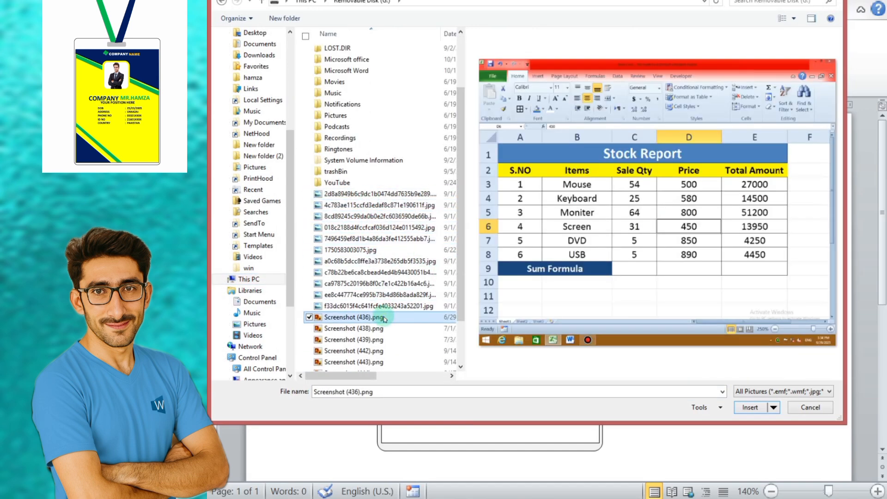
click(375, 284)
click(388, 261)
click(392, 250)
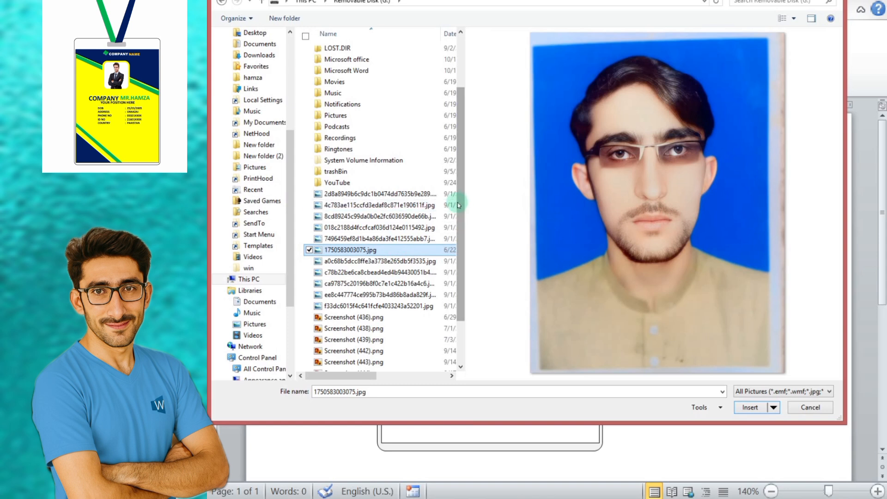
scroll(459, 205, up, 2)
Step: Try inserting images (12).jpeg from the Microsoft office folder as a separate picture, and remove it again
double_click(370, 115)
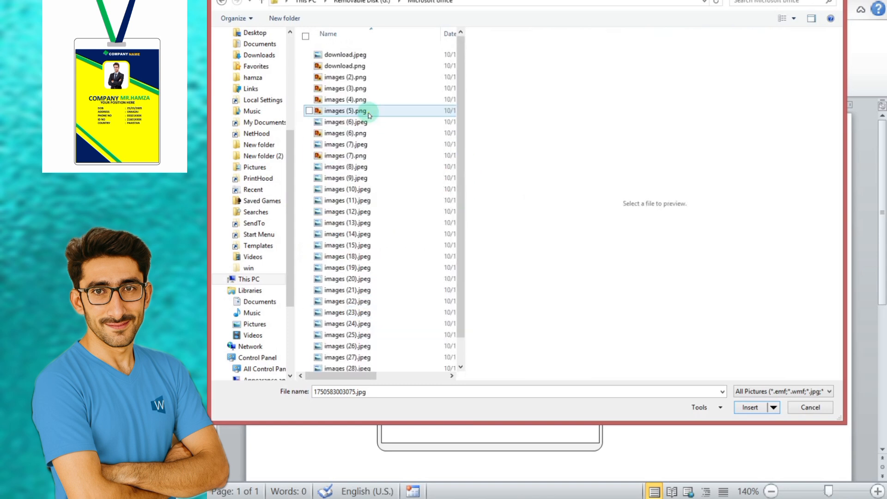
click(370, 112)
click(386, 55)
click(384, 66)
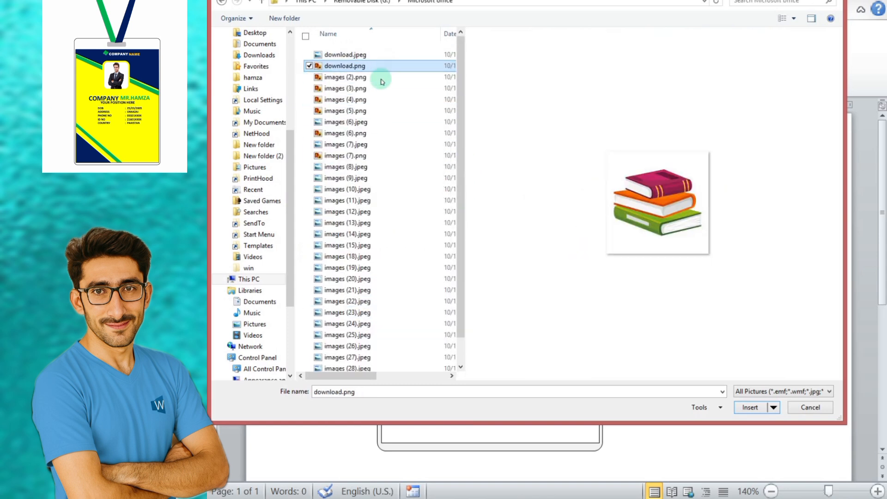
click(380, 78)
click(363, 289)
click(362, 268)
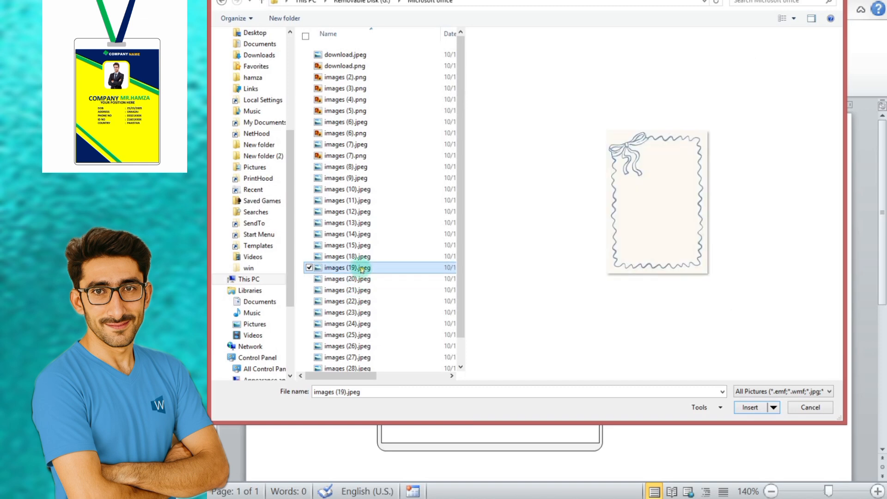
click(363, 257)
click(363, 222)
click(362, 211)
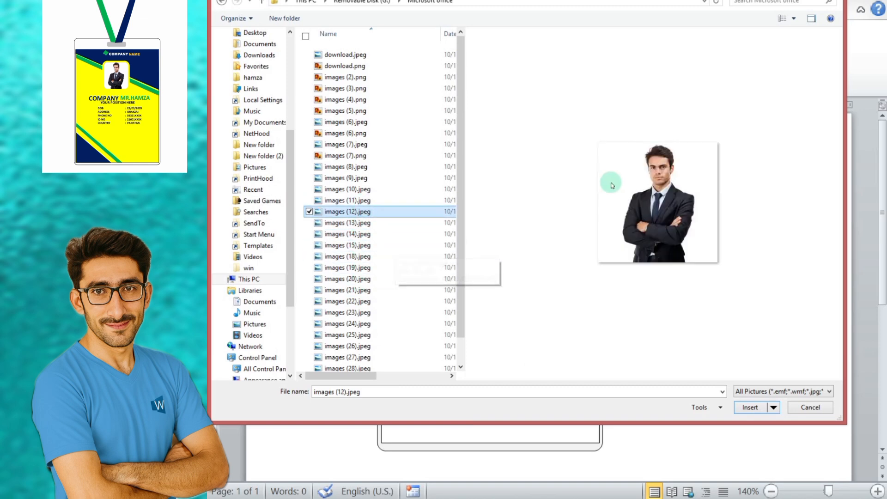
click(752, 408)
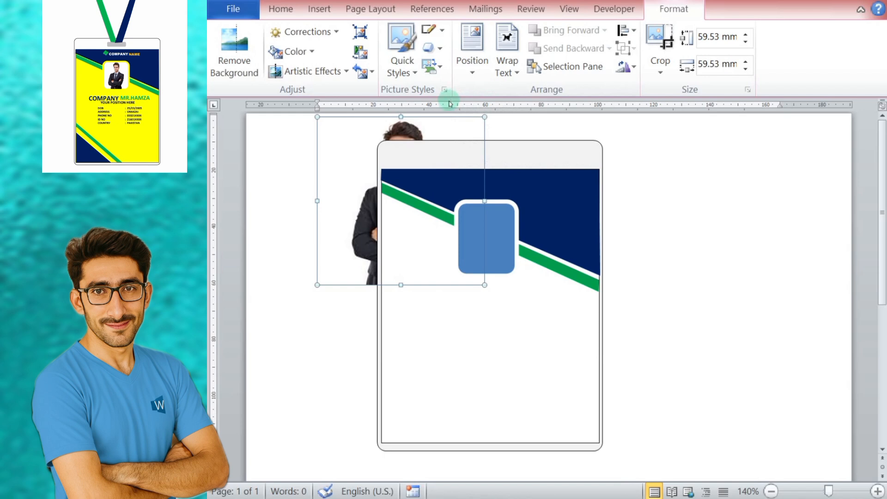
key(Delete)
Step: Open the rounded rectangle's shape formatting settings and examine its line, shadow, reflection, 3-D, picture and crop options
right_click(478, 244)
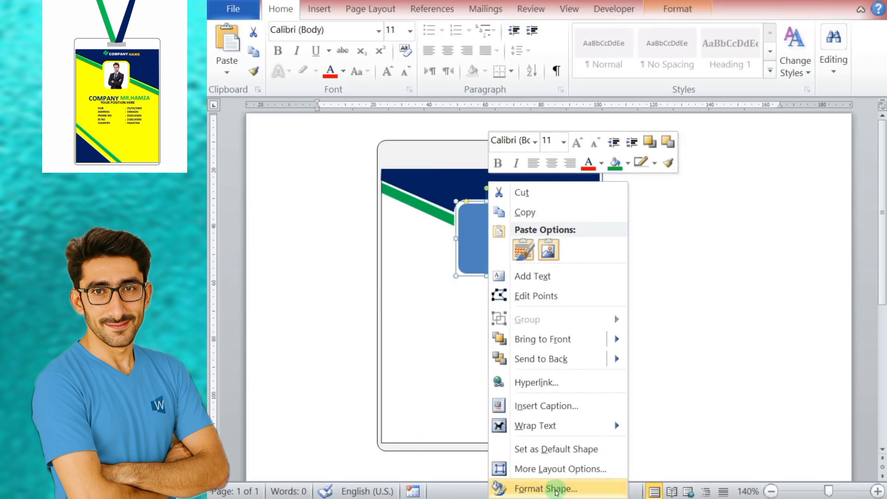
click(556, 490)
click(444, 150)
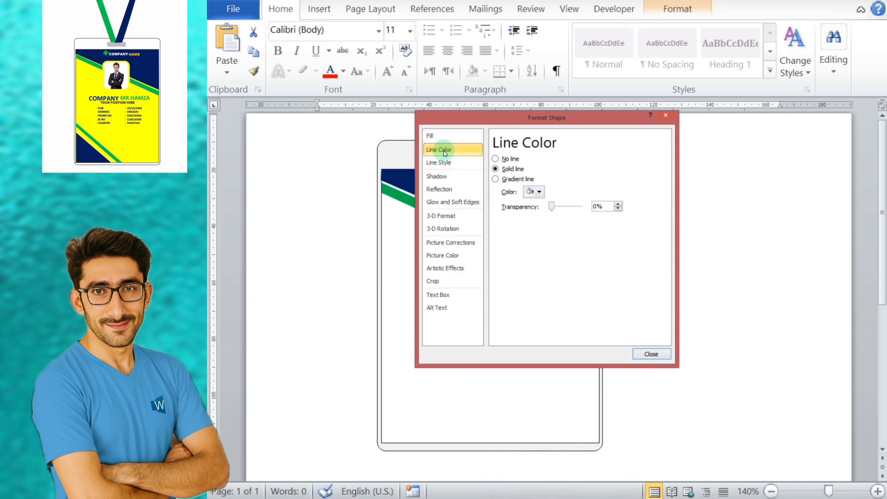
click(440, 163)
click(448, 176)
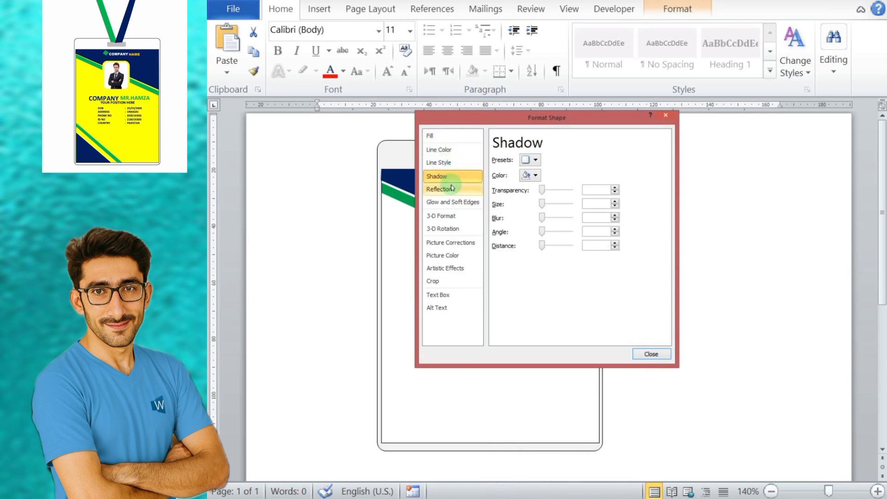
click(452, 189)
click(454, 202)
click(446, 215)
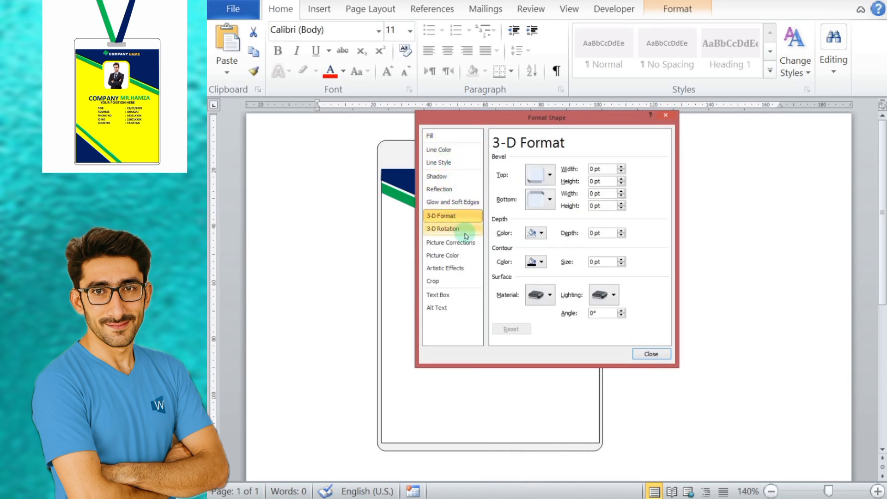
click(464, 229)
click(455, 242)
click(441, 149)
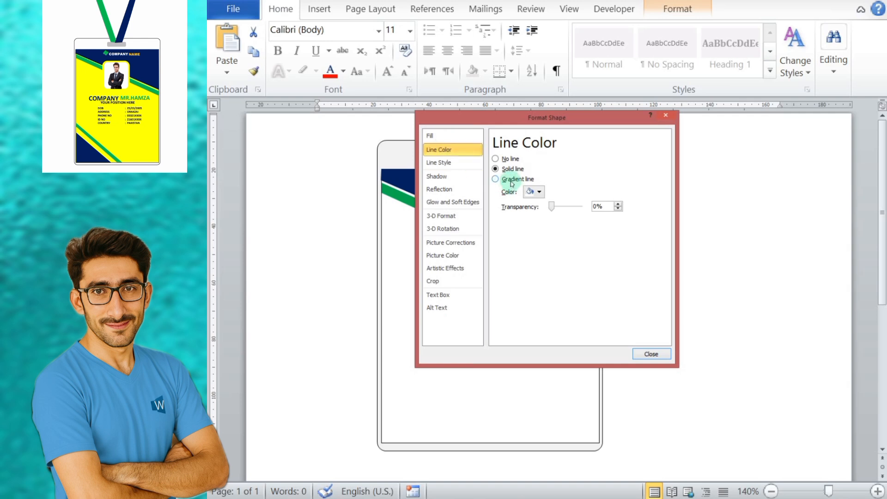
click(453, 163)
click(441, 280)
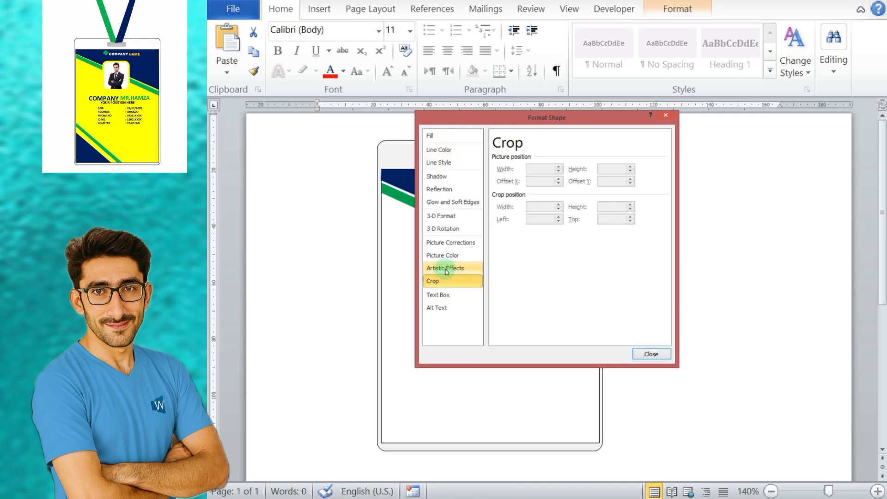
click(445, 268)
click(448, 255)
click(444, 228)
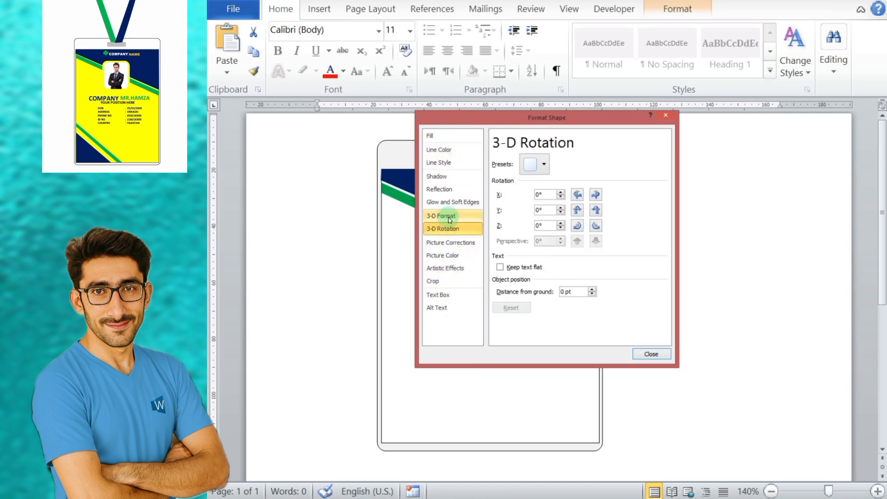
click(443, 215)
Step: Fill the rounded rectangle with the picture images (12).jpeg from the Microsoft office folder
click(444, 136)
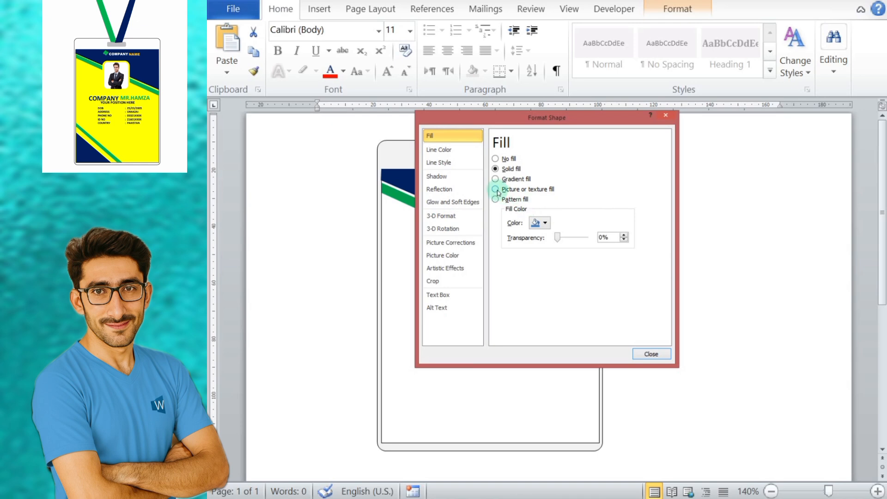
click(495, 189)
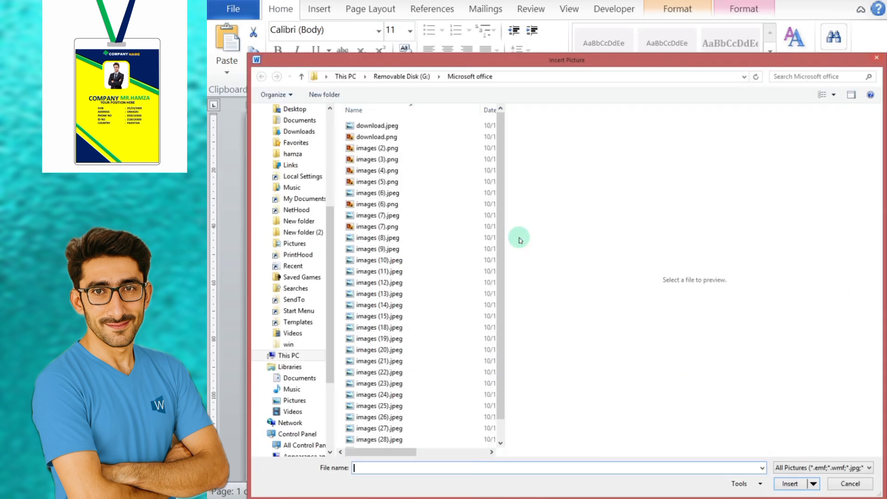
click(386, 250)
click(386, 261)
click(389, 272)
click(390, 283)
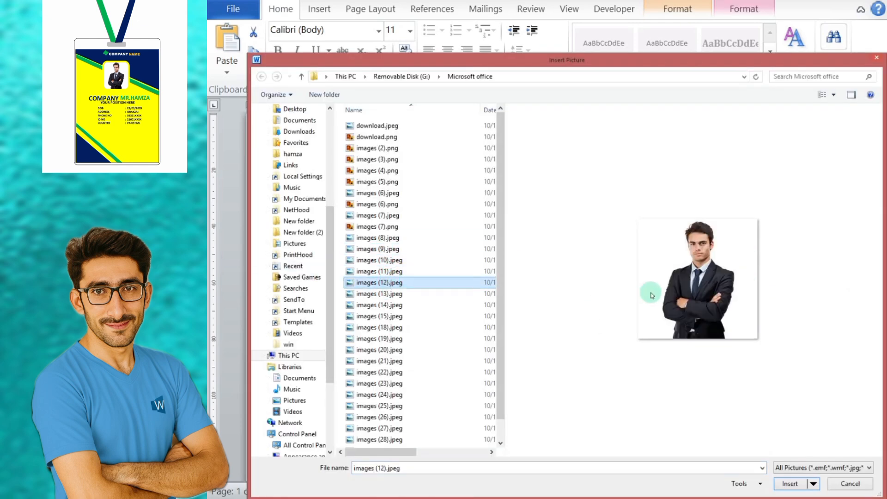
click(788, 483)
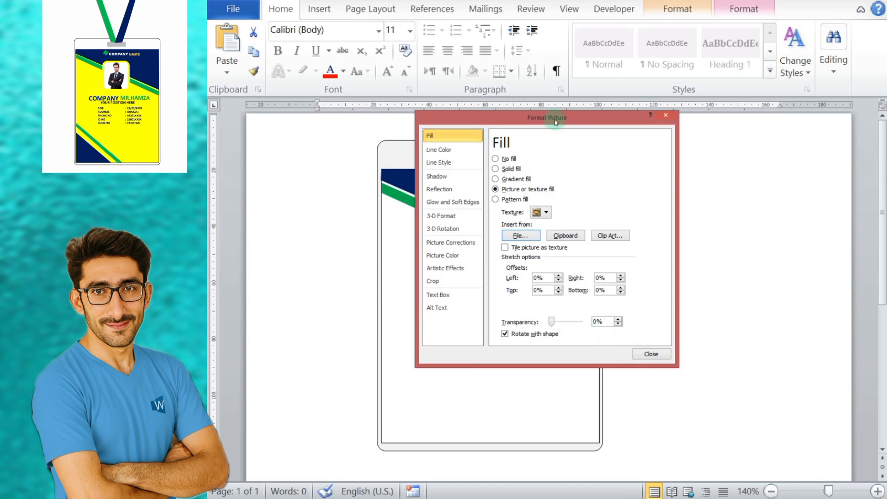
drag(555, 117, 666, 134)
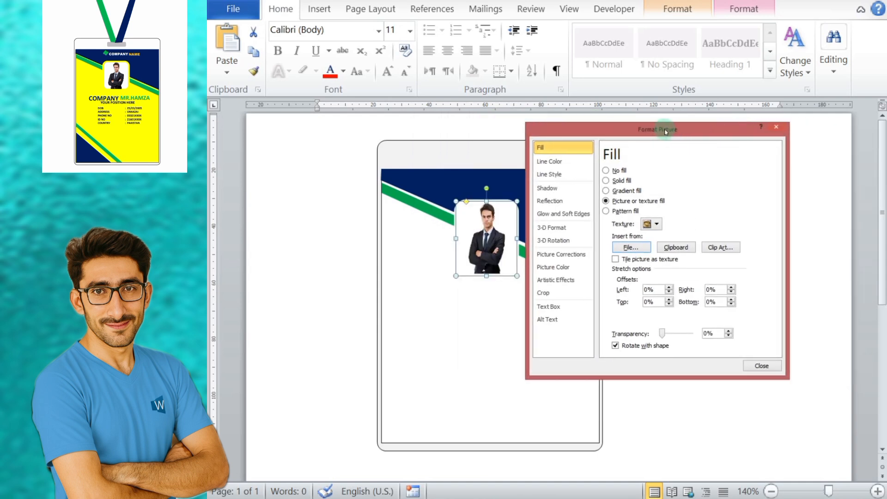
click(759, 363)
Step: Widen the photo frame to about 24 mm and centre it horizontally on the card
drag(517, 238, 523, 238)
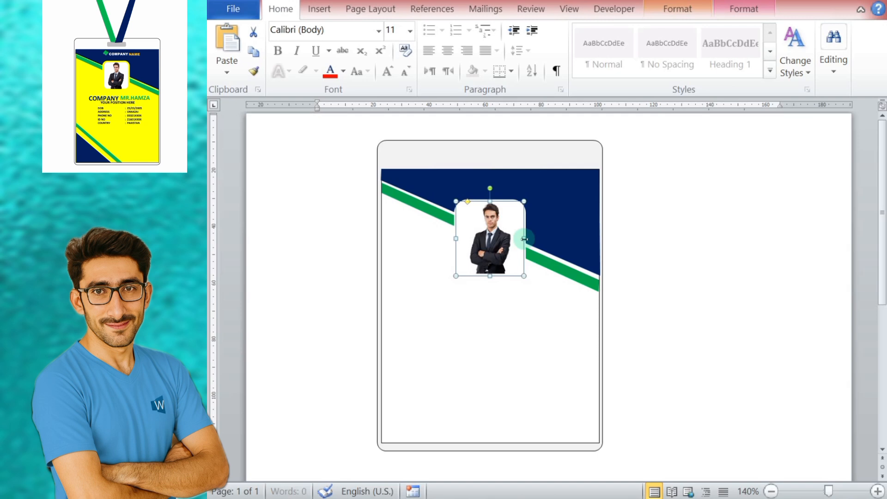
click(654, 288)
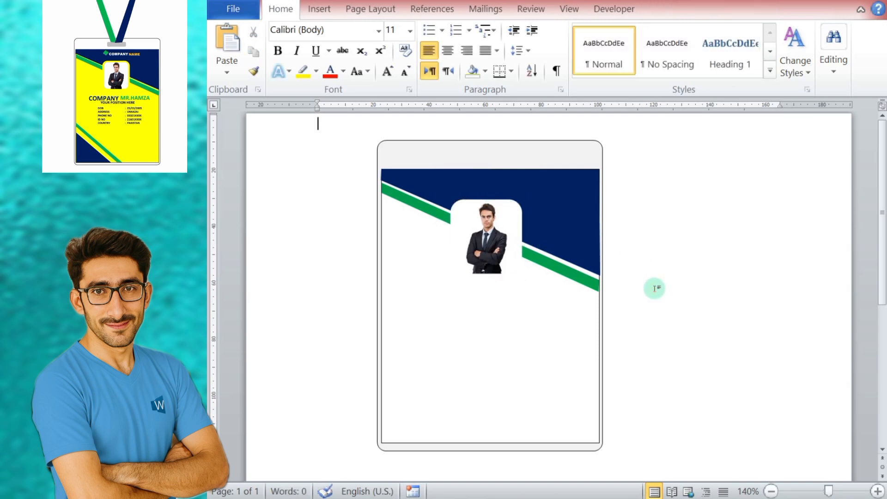
double_click(496, 240)
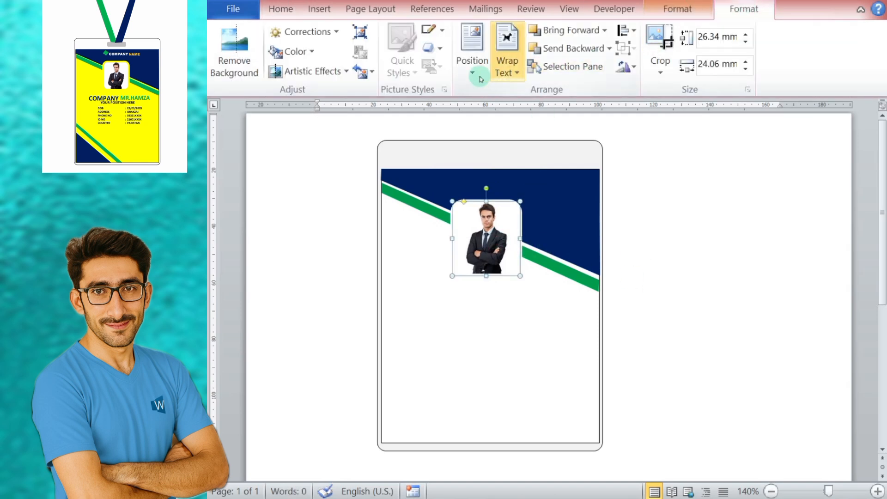
click(345, 73)
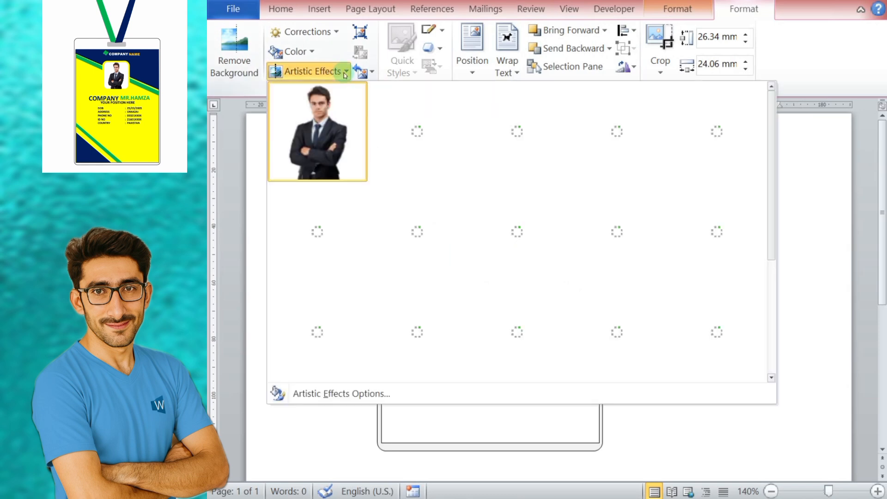
click(345, 75)
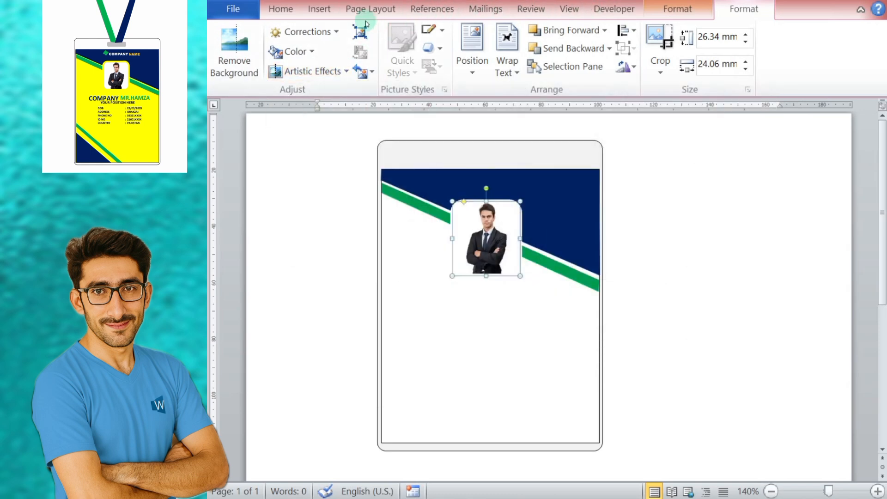
click(285, 10)
click(320, 10)
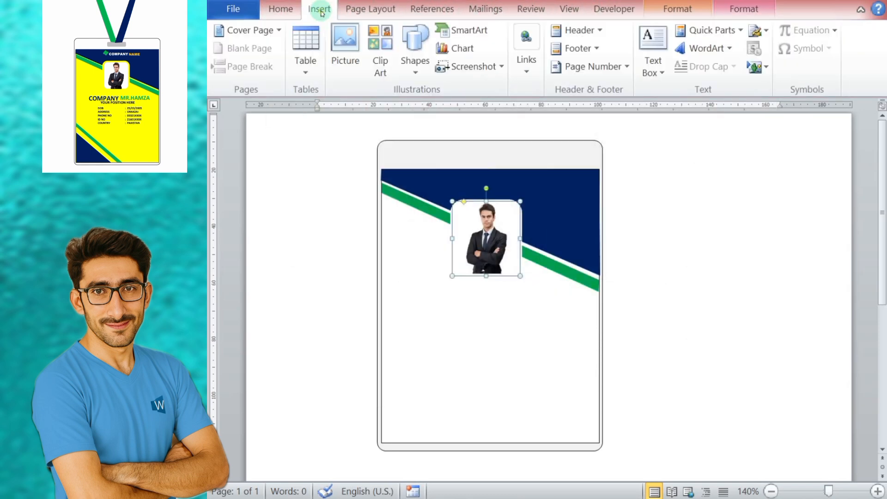
click(393, 10)
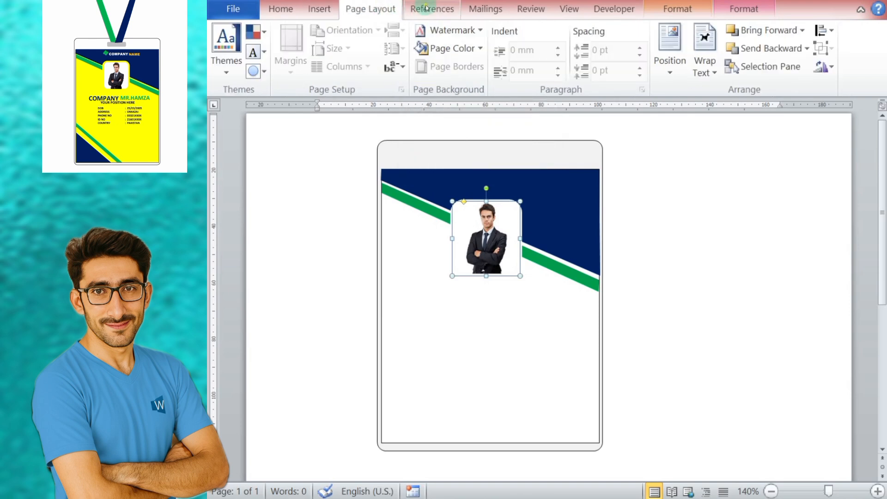
Step: Try a black outline and then a white outline on the photo frame
click(429, 8)
click(532, 8)
click(665, 8)
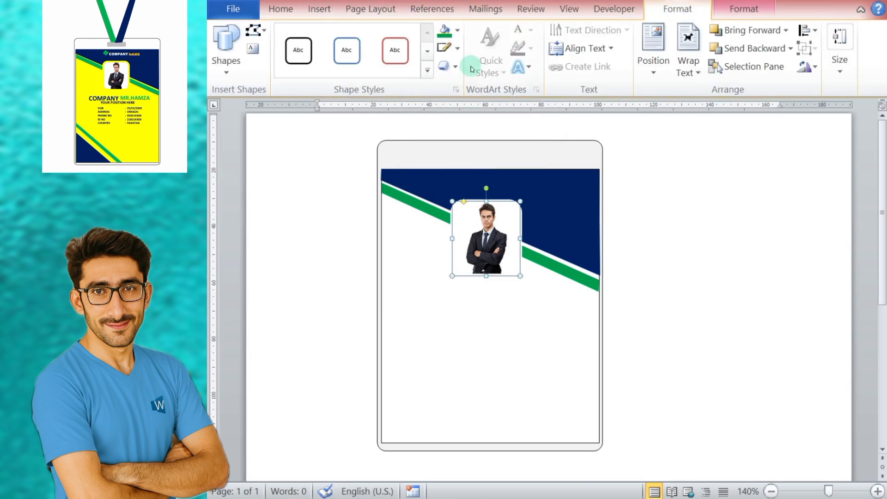
click(458, 48)
click(458, 80)
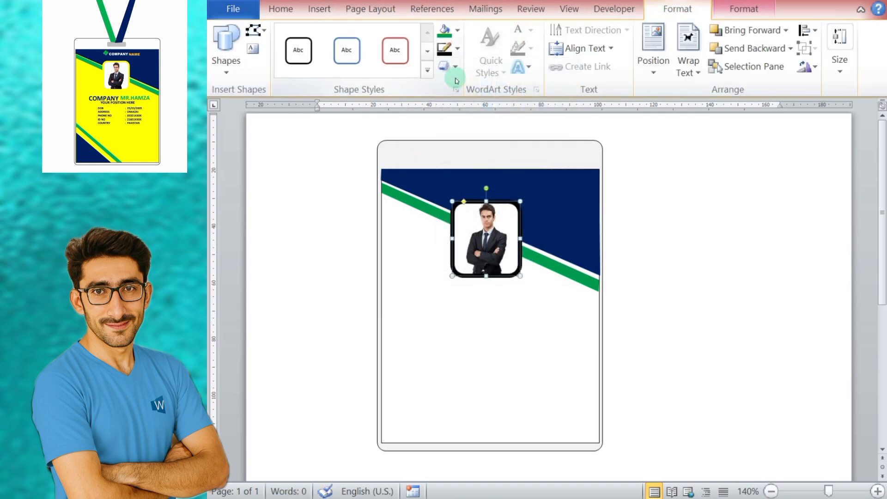
click(458, 48)
click(446, 79)
click(707, 240)
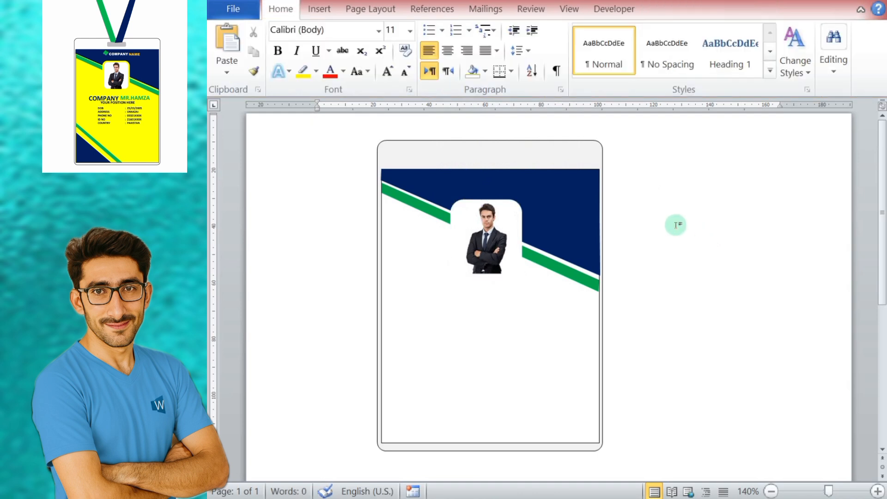
Step: Set the photo frame's outline colour to light grey
click(516, 226)
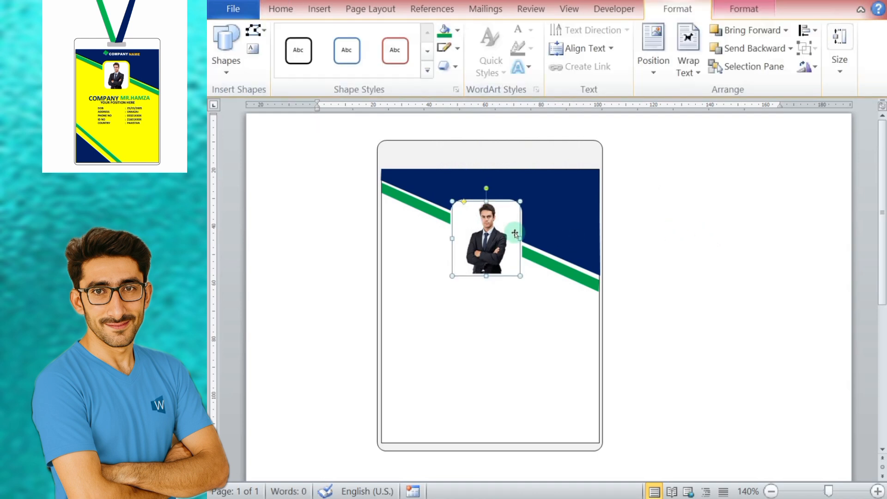
click(457, 48)
click(443, 107)
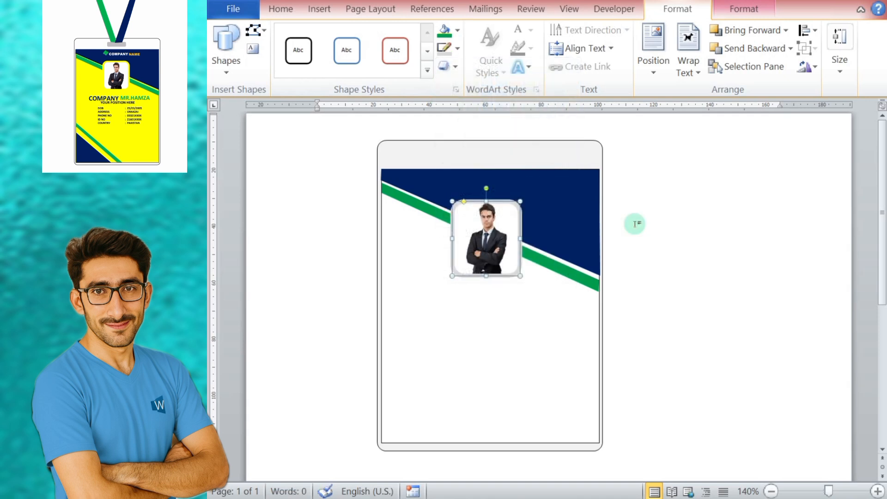
click(708, 255)
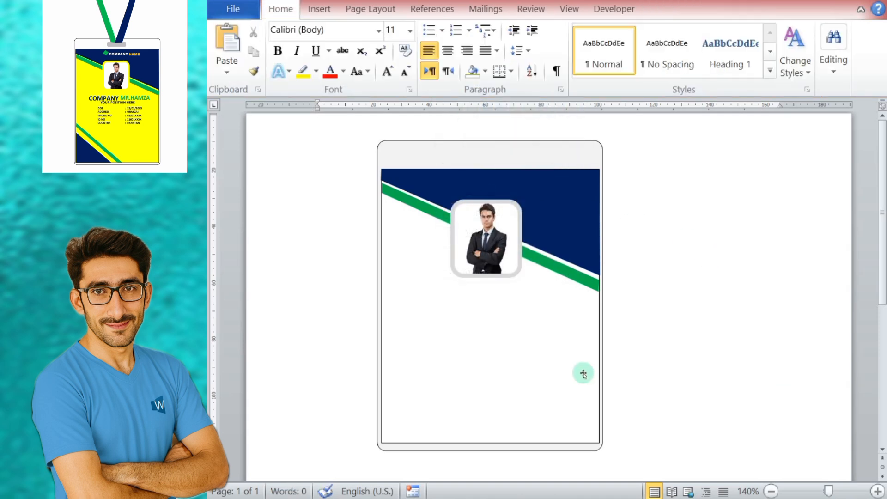
Step: Ungroup the card so the outer holder and the inner card rectangle are separate shapes
click(554, 368)
click(721, 284)
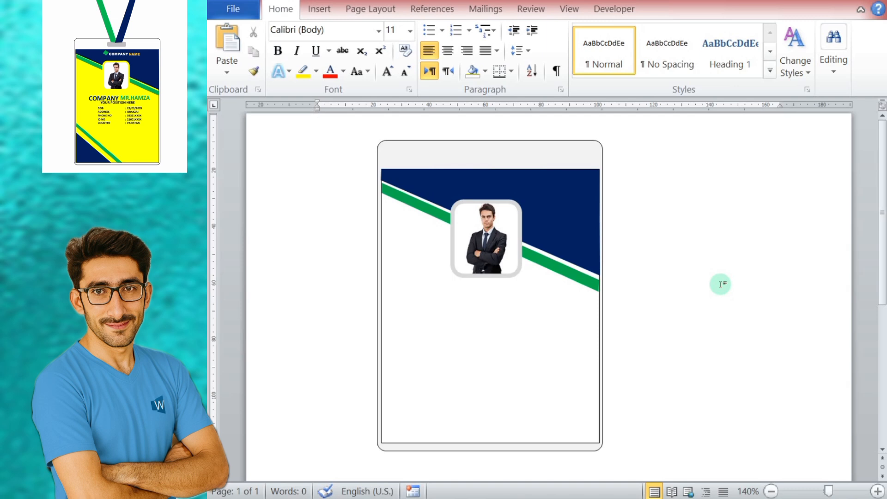
click(563, 339)
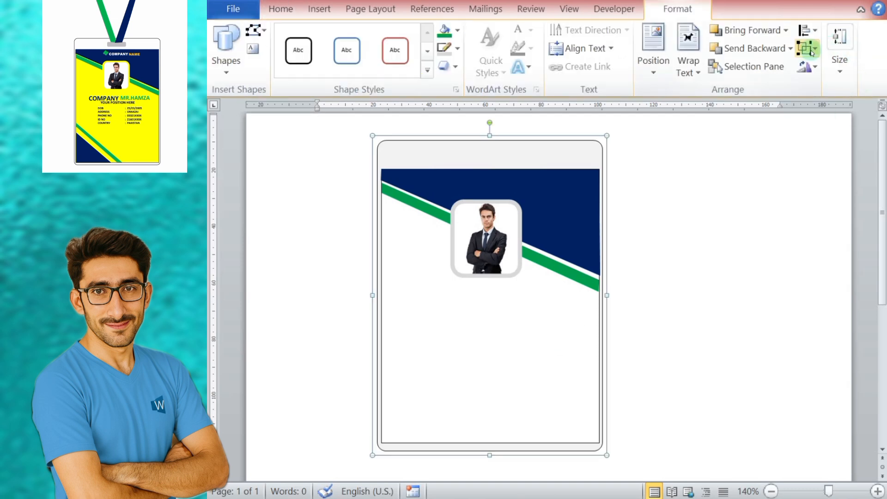
click(807, 48)
click(834, 92)
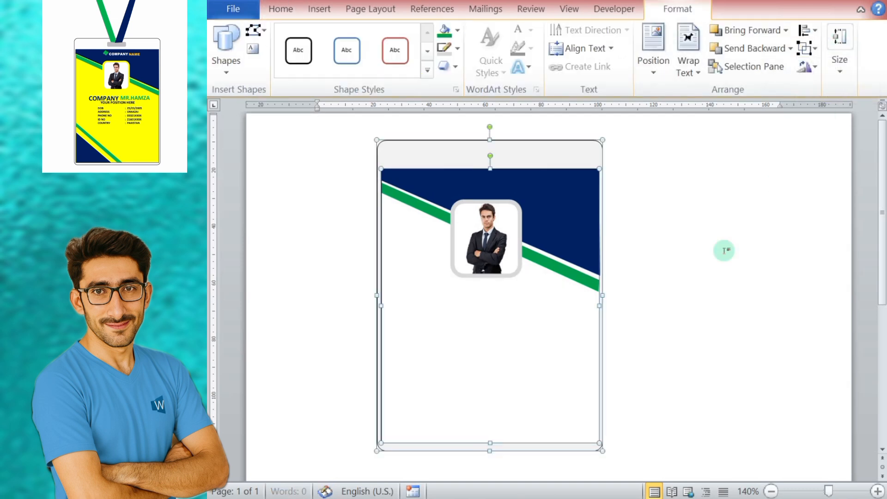
Step: Fill the inner card rectangle with light grey
click(778, 299)
click(564, 325)
click(456, 31)
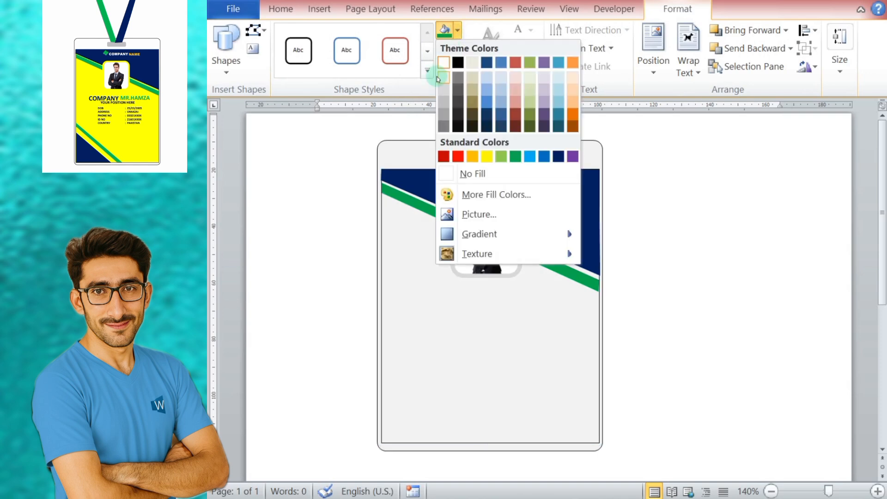
click(495, 111)
click(668, 197)
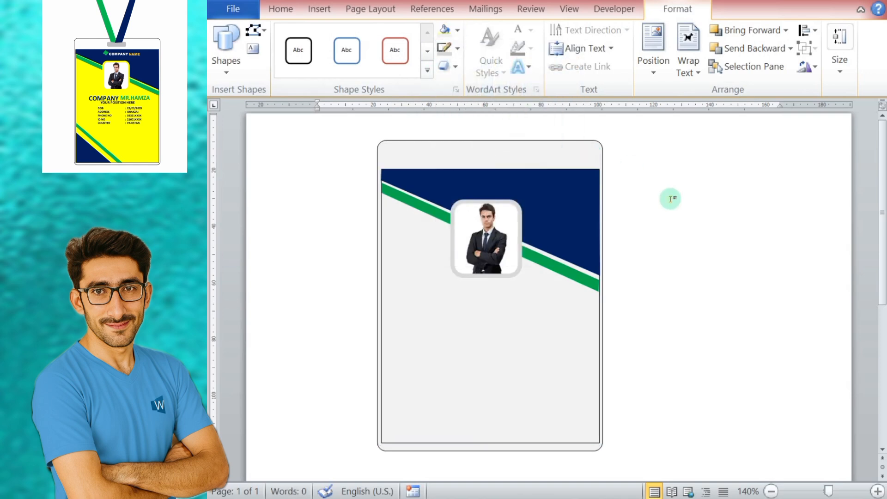
Step: Fill the outer rounded card holder with white
click(570, 312)
click(429, 151)
click(457, 30)
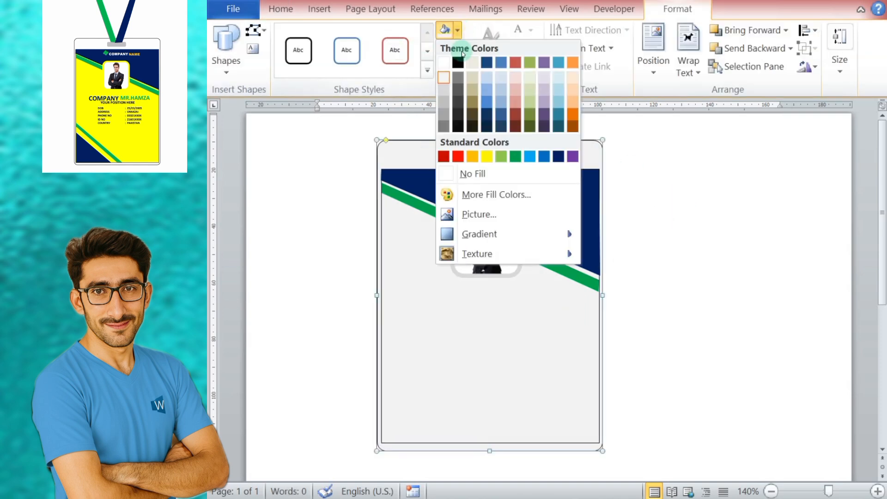
click(443, 61)
click(687, 222)
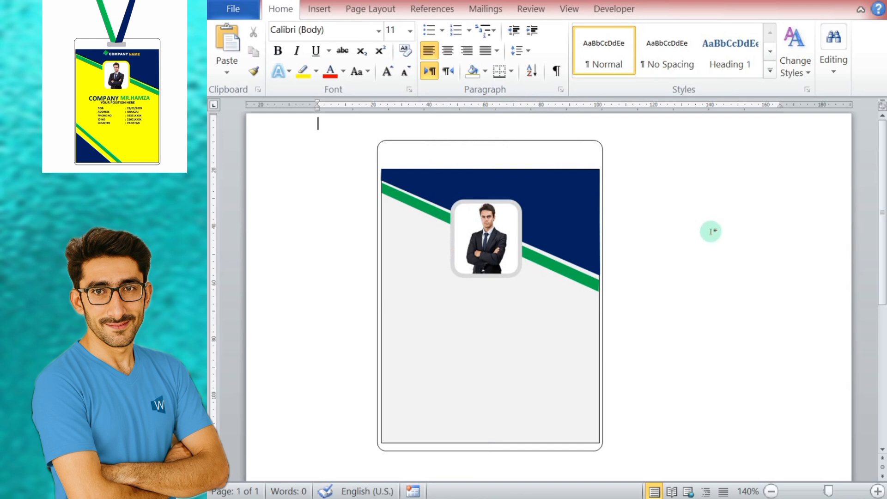
Step: Try cropping the portrait photo from its lower edge to a height of about 19.33 mm
click(484, 245)
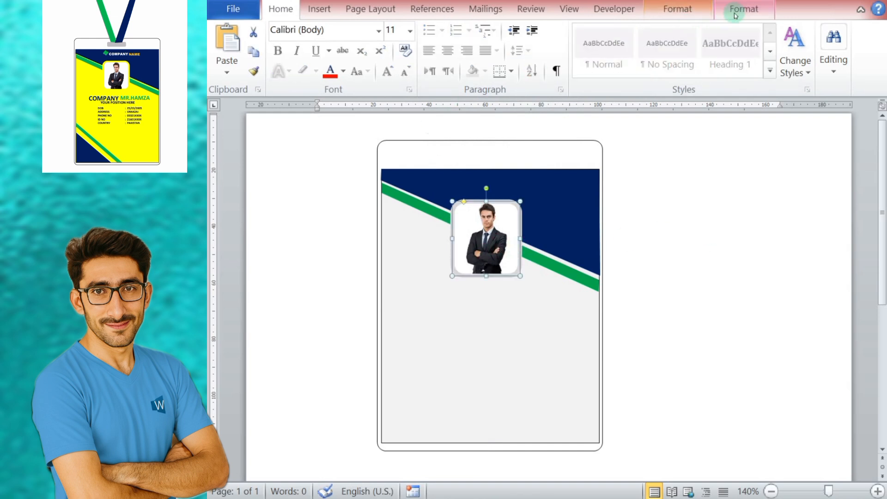
click(743, 9)
click(660, 71)
click(656, 92)
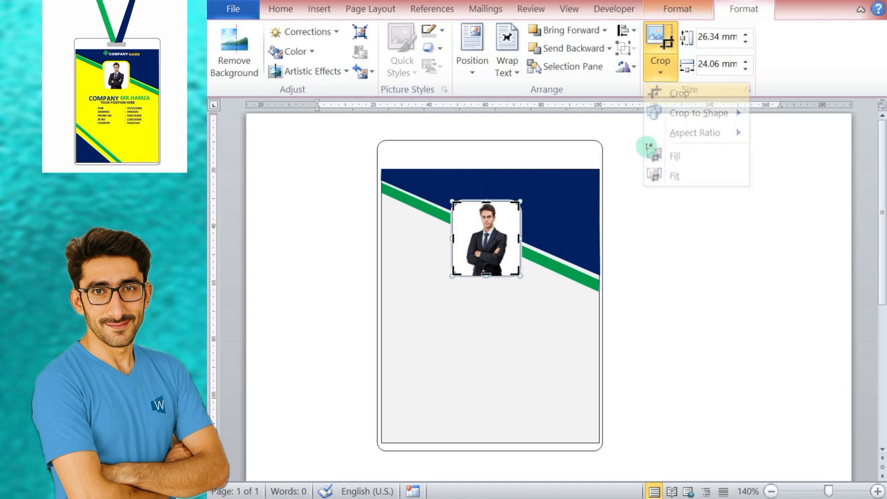
drag(486, 273, 485, 255)
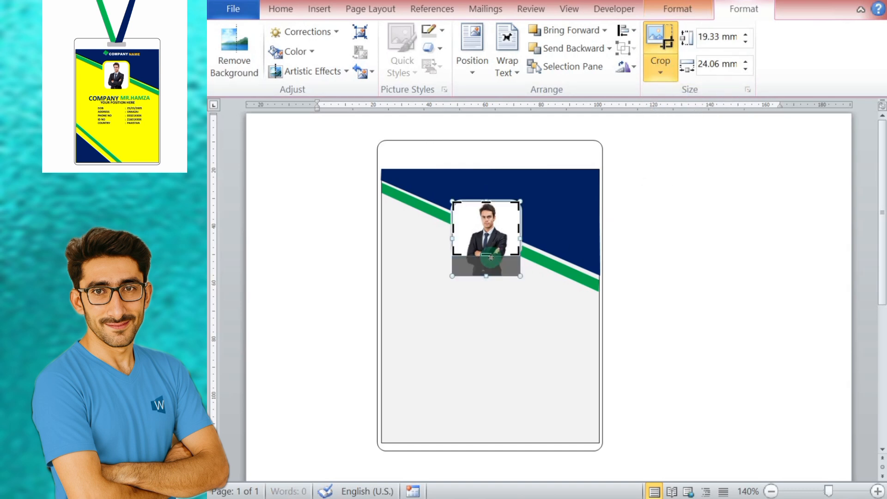
click(490, 264)
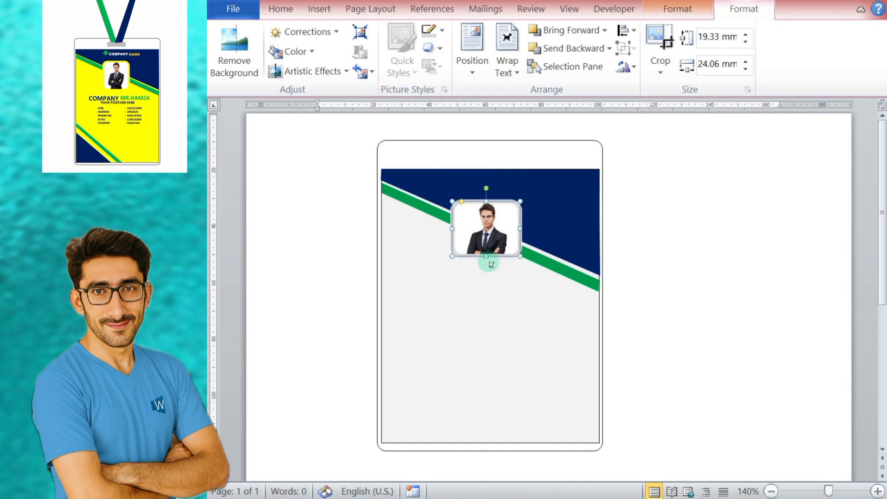
click(708, 227)
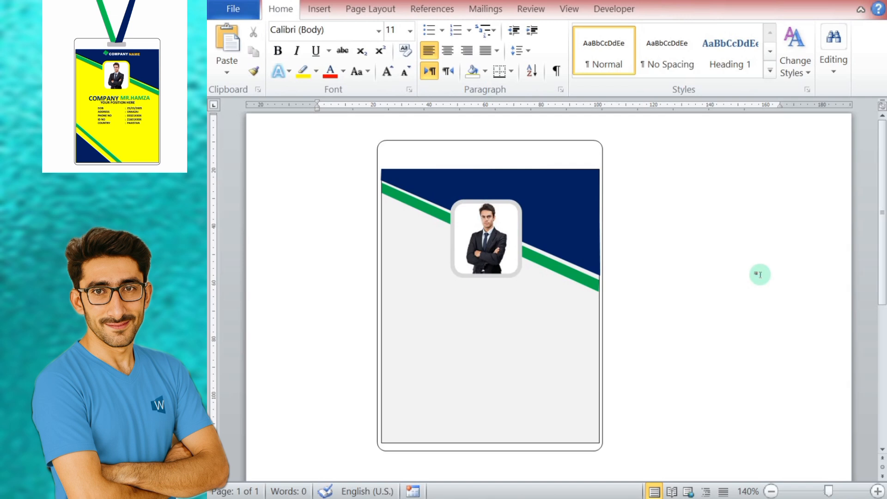
Step: Draw a small upright rounded rectangle on the blank page beside the card and tilt it clockwise
click(319, 9)
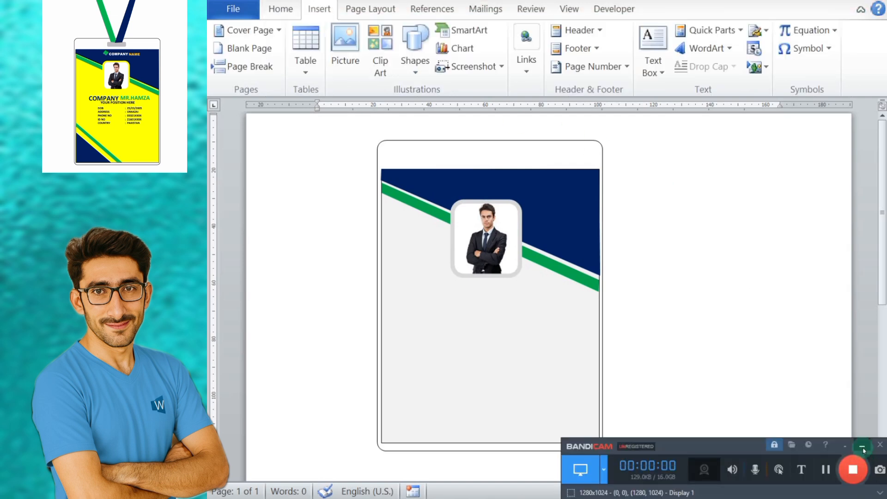
click(862, 450)
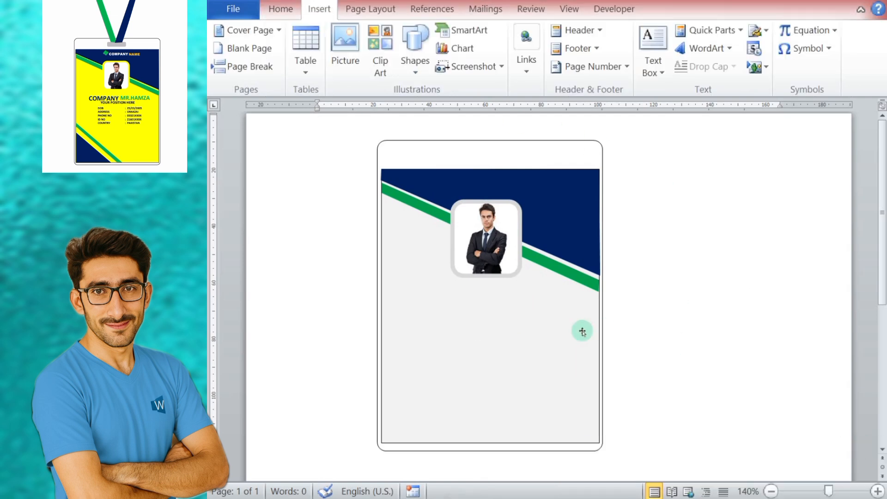
click(281, 9)
click(319, 10)
click(414, 50)
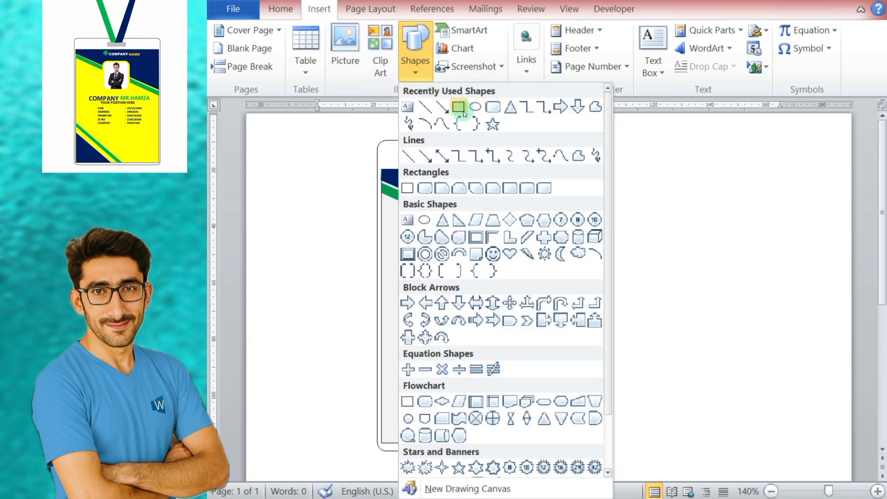
click(493, 108)
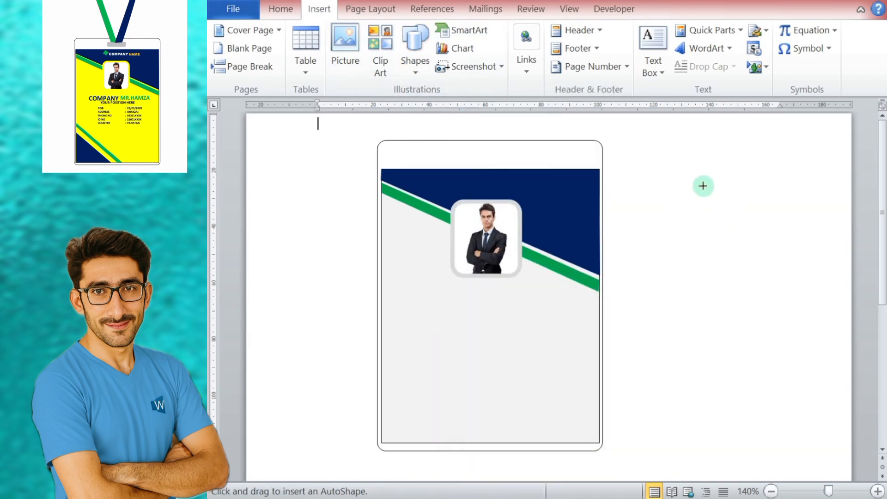
mouse_move(703, 185)
mouse_down()
mouse_move(728, 208)
mouse_move(723, 234)
mouse_up()
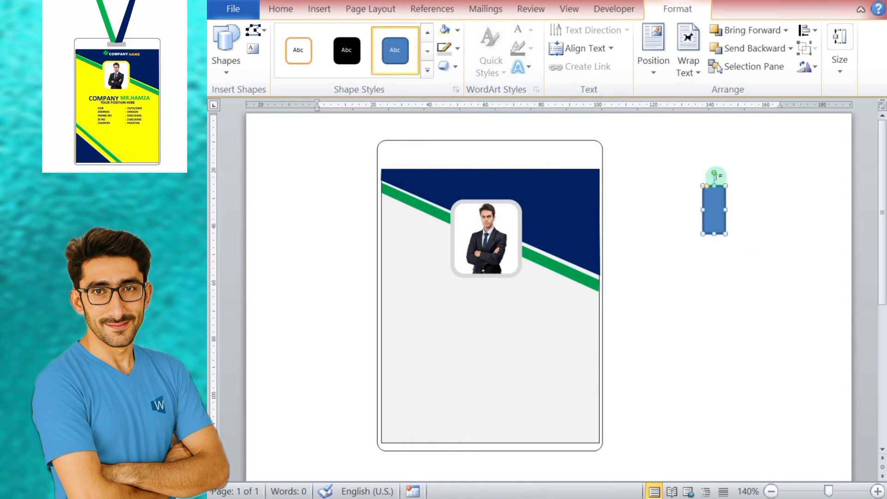
drag(721, 174, 735, 180)
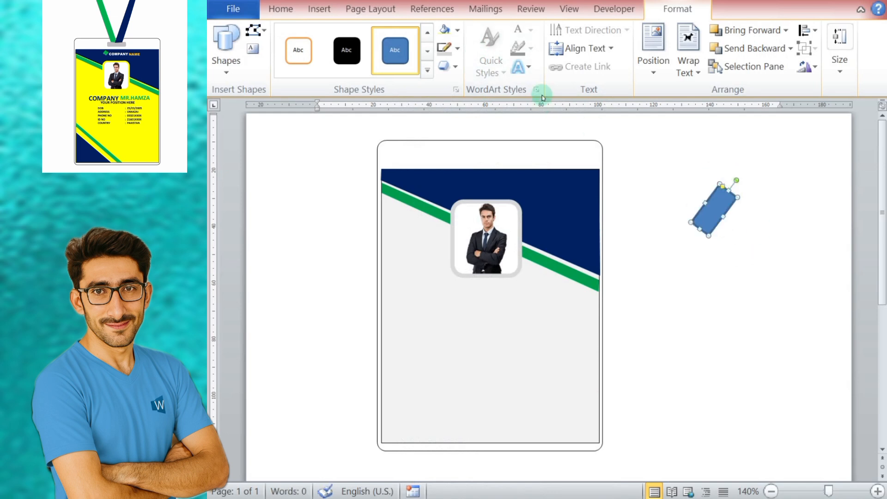
Step: Fill the tilted rounded rectangle with green and remove its outline
click(457, 30)
click(514, 153)
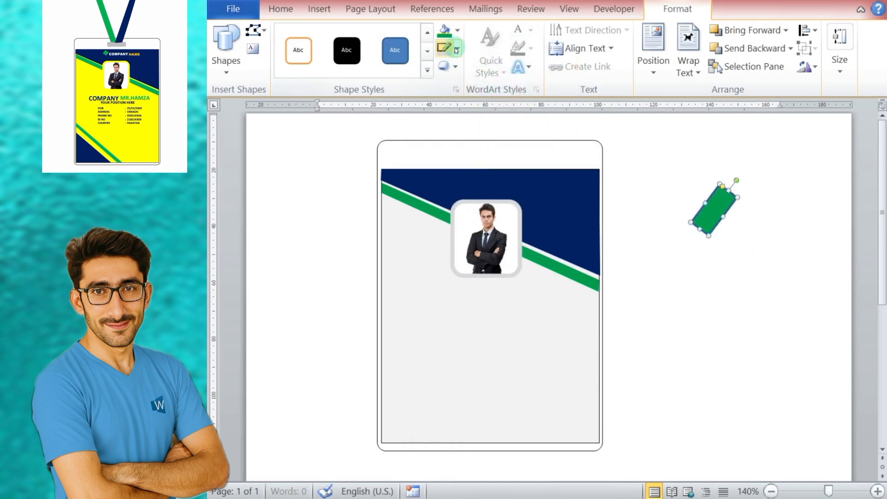
click(457, 48)
click(484, 172)
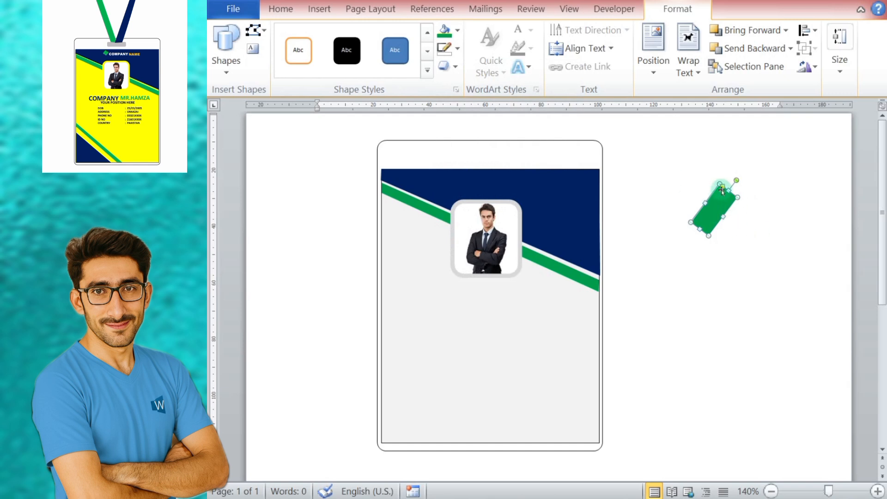
Step: Narrow and shorten the green shape into a slim bar with fully rounded ends
drag(726, 188, 718, 219)
click(740, 225)
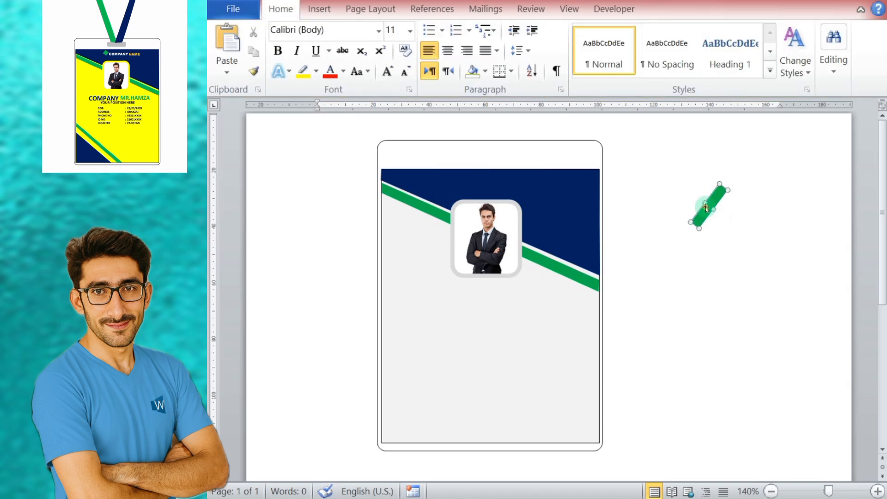
click(729, 191)
drag(718, 199, 718, 201)
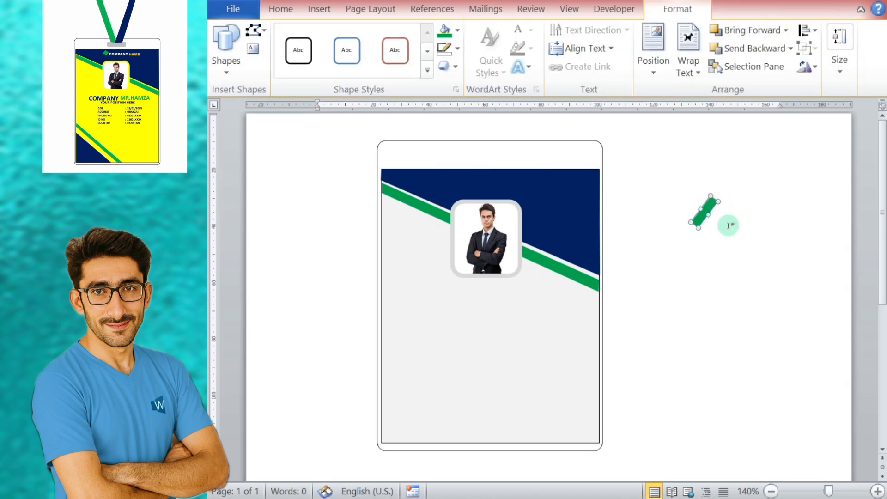
click(720, 255)
Step: Duplicate the green bar and place the copy parallel to the original, slightly lower, with a narrow gap
click(708, 212)
right_click(706, 212)
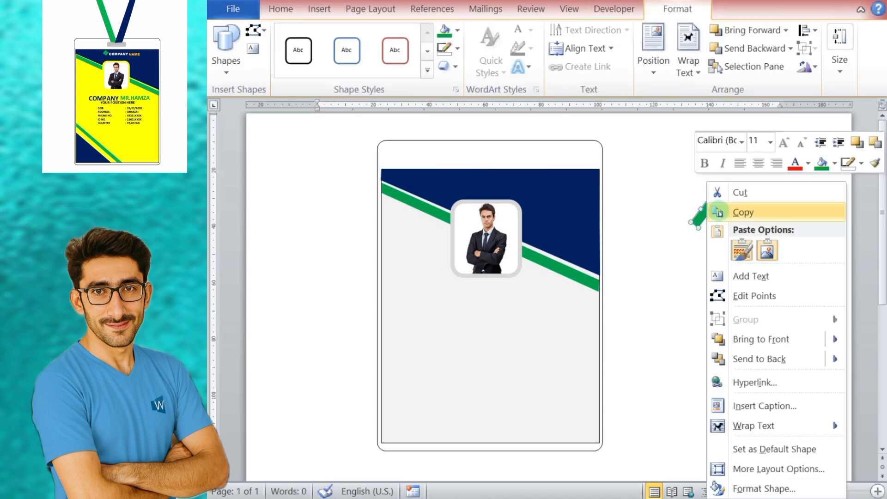
click(734, 210)
key(ctrl+v)
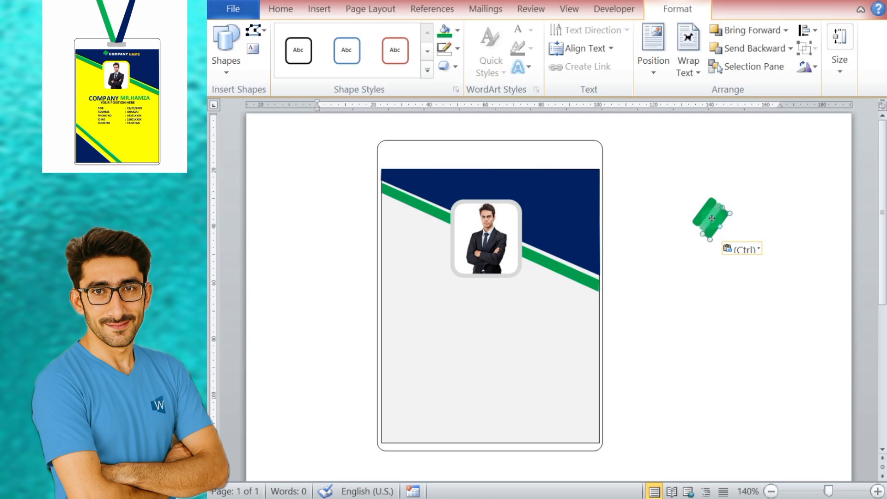
click(751, 234)
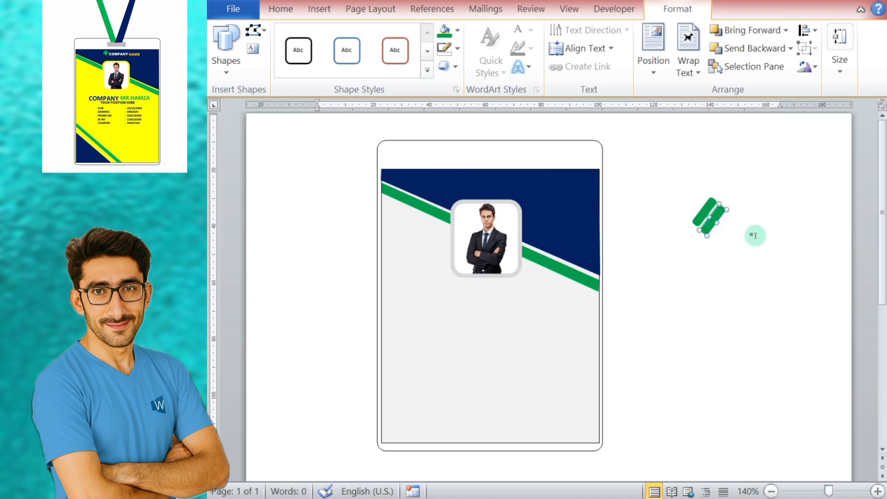
Step: Group the two green bars into one logo and rotate the group slightly
click(703, 215)
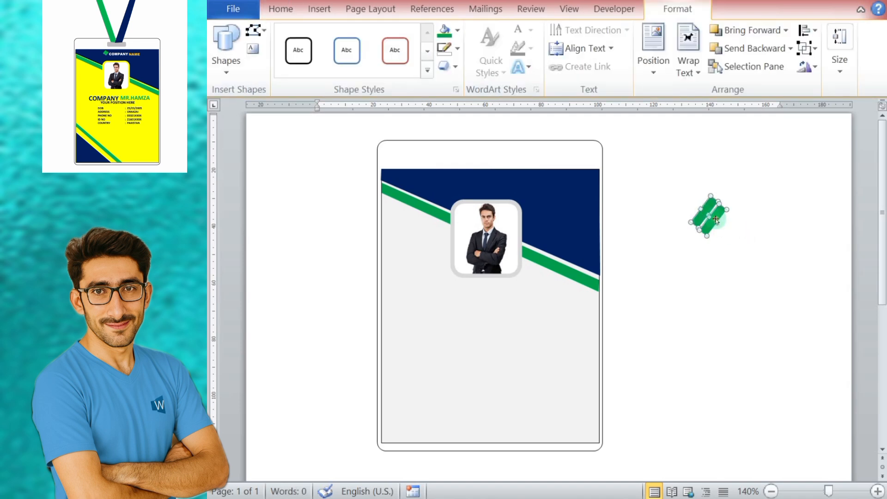
click(806, 48)
click(815, 67)
drag(707, 178, 723, 192)
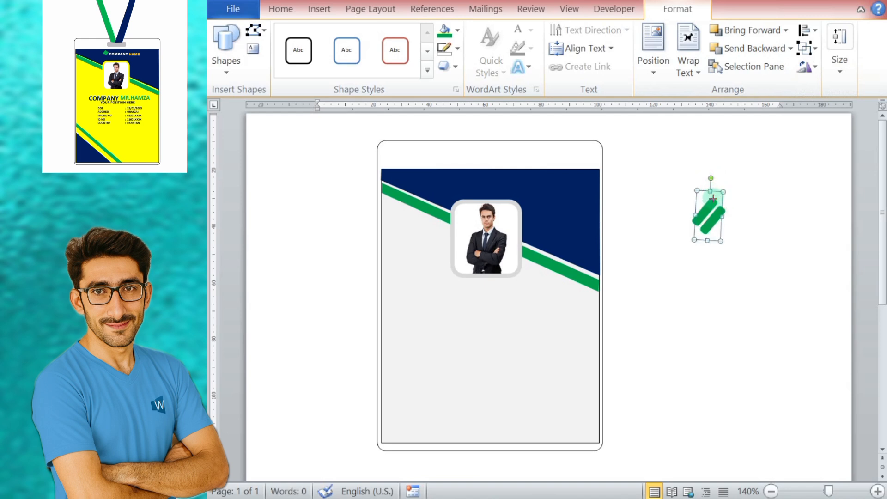
Step: Position the green logo on the card's blue header above the photo frame and reduce its height
drag(561, 210, 459, 181)
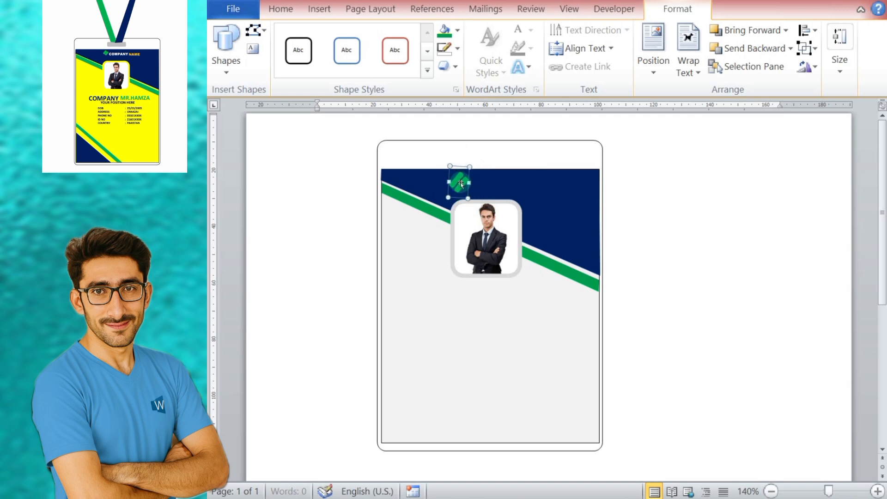
key(Down)
key(Up)
key(Up)
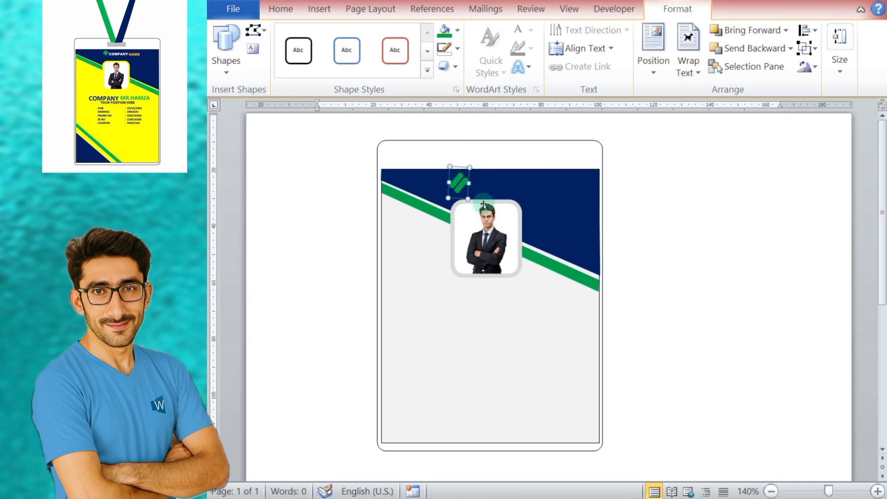
drag(468, 199, 467, 190)
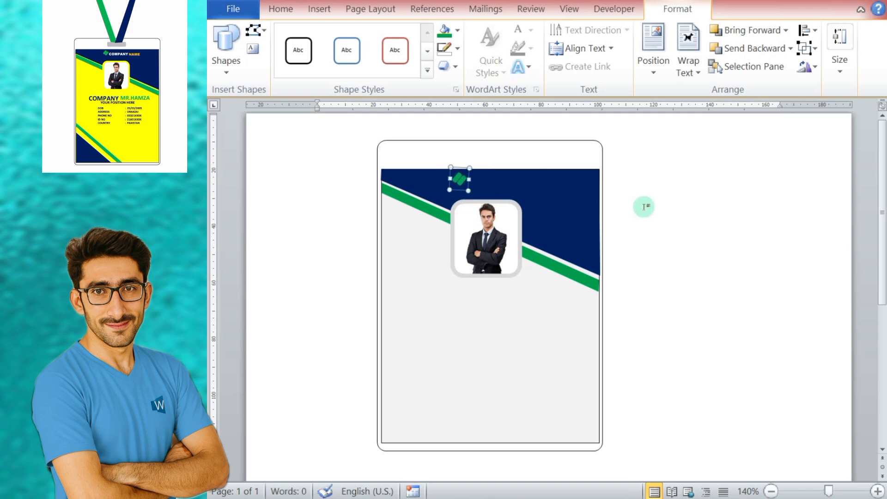
Step: Insert a text box in the blank area beside the card and enter COMPANY in it
click(661, 202)
click(318, 10)
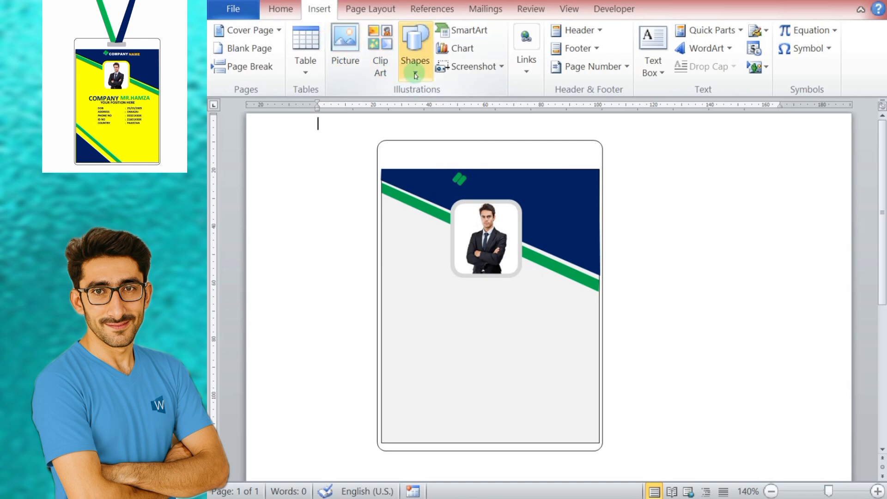
click(415, 53)
click(405, 107)
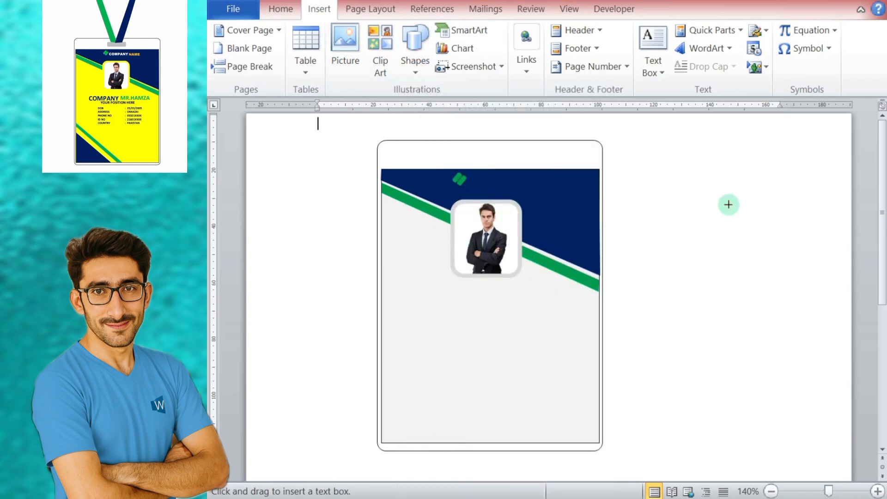
drag(676, 208, 768, 230)
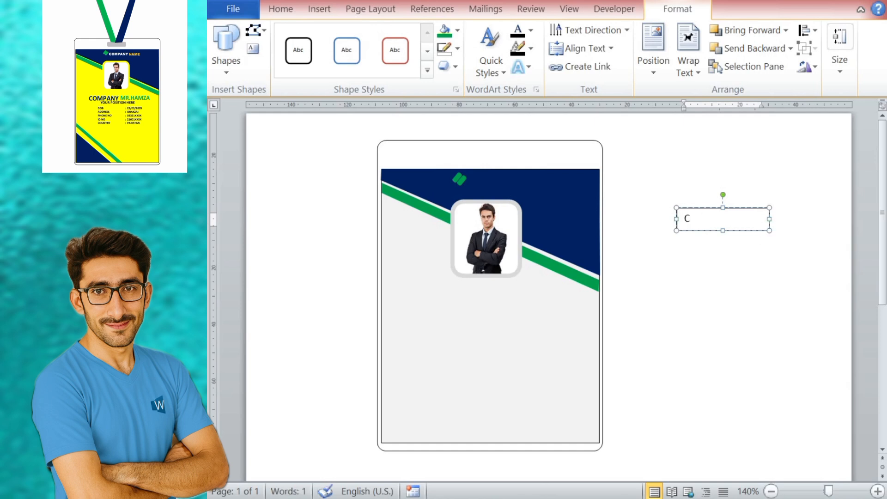
text(CCO)
key(BackSpace)
key(BackSpace)
text(OMPANY)
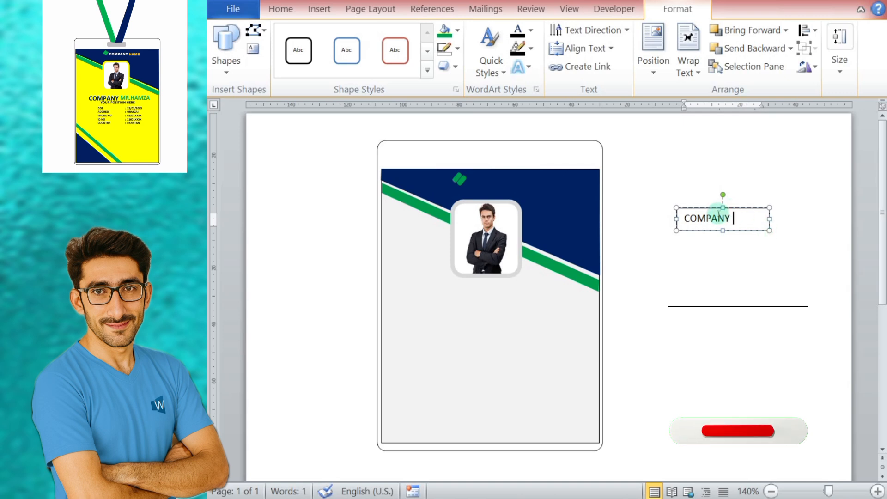
Step: Move the COMPANY text box beside the green logo in the card's header and remove its outline and fill
drag(717, 208, 512, 170)
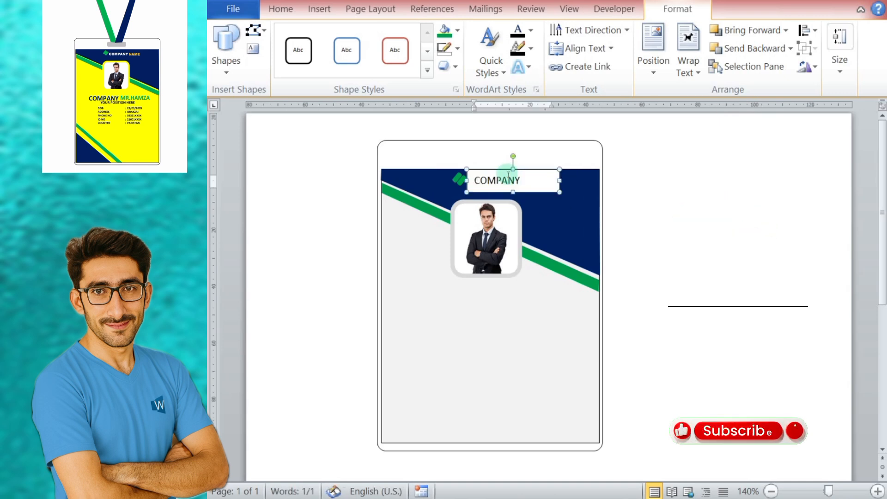
click(457, 49)
click(482, 191)
click(457, 30)
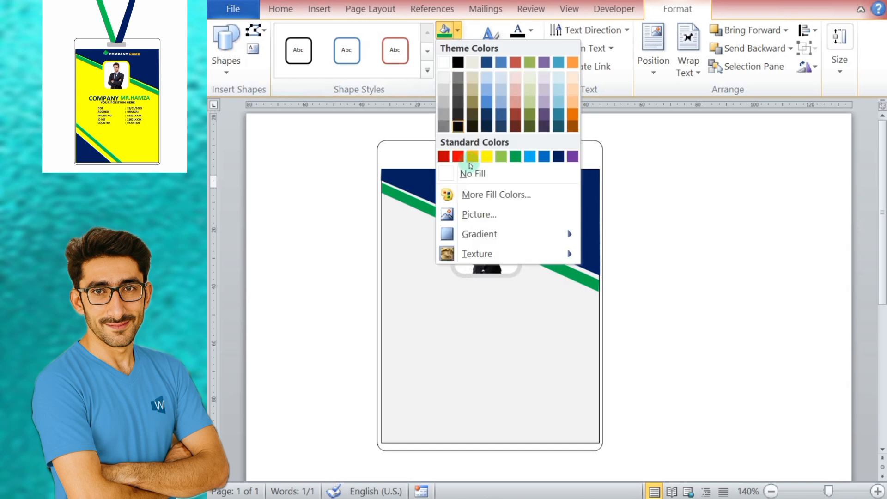
click(472, 174)
Step: Format the COMPANY text in white with the Arial Black font
click(281, 9)
click(343, 71)
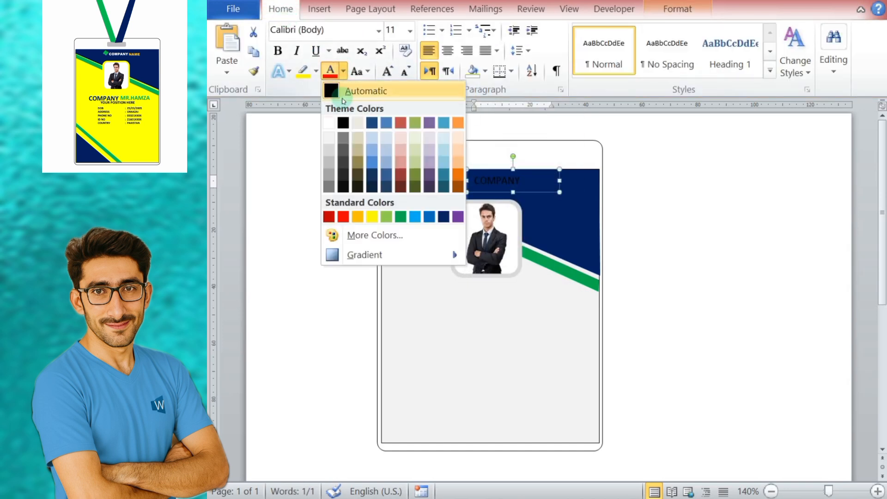
click(329, 121)
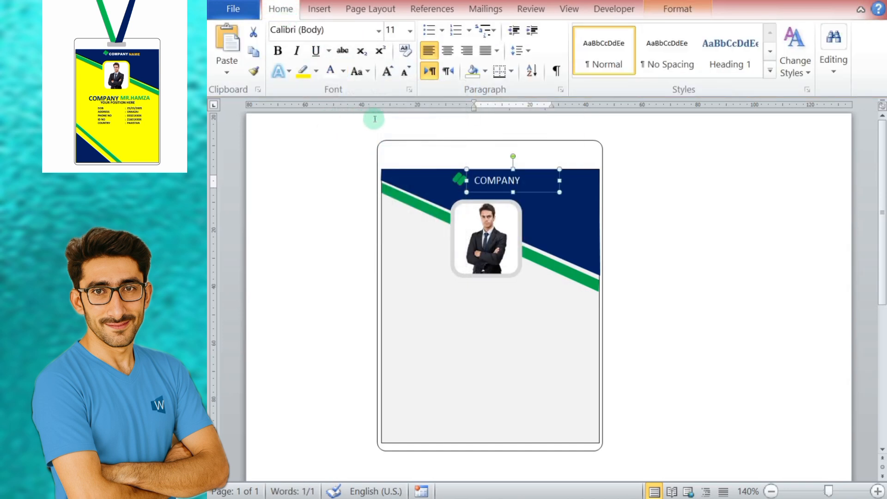
click(378, 30)
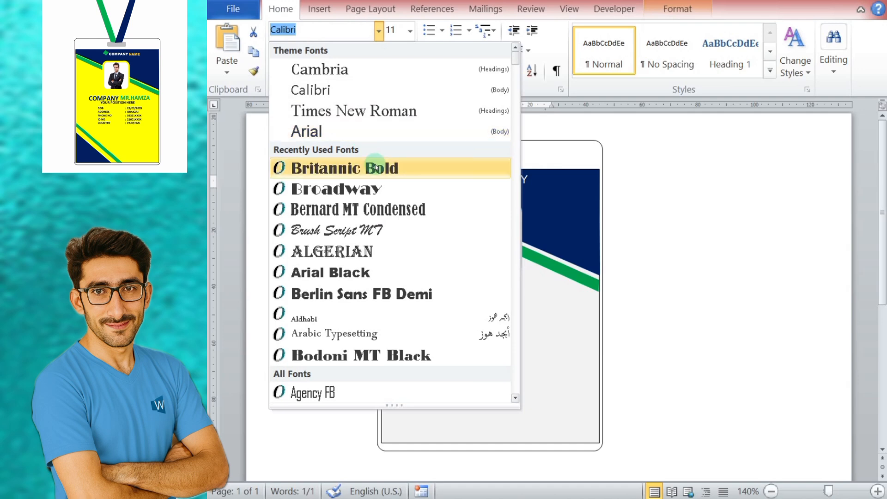
click(318, 167)
click(379, 32)
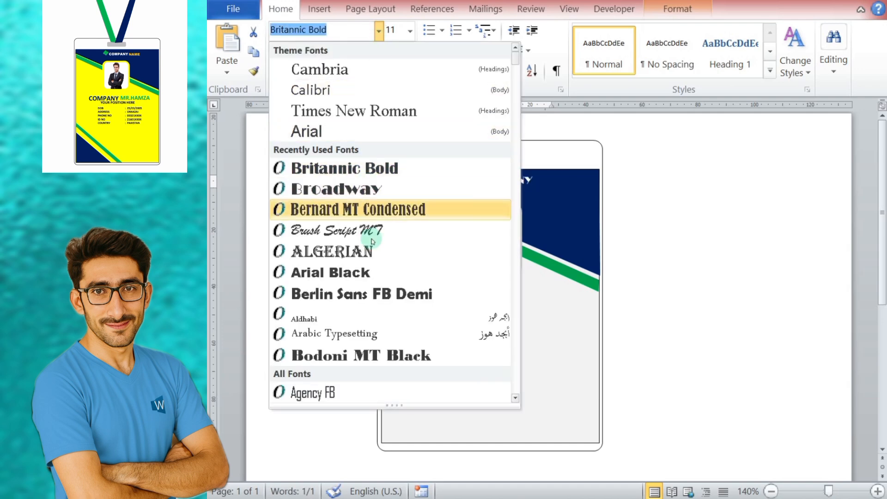
click(358, 273)
Step: Reduce the COMPANY text to size 9 and nudge its box into line close beside the green logo
key(ctrl+Up)
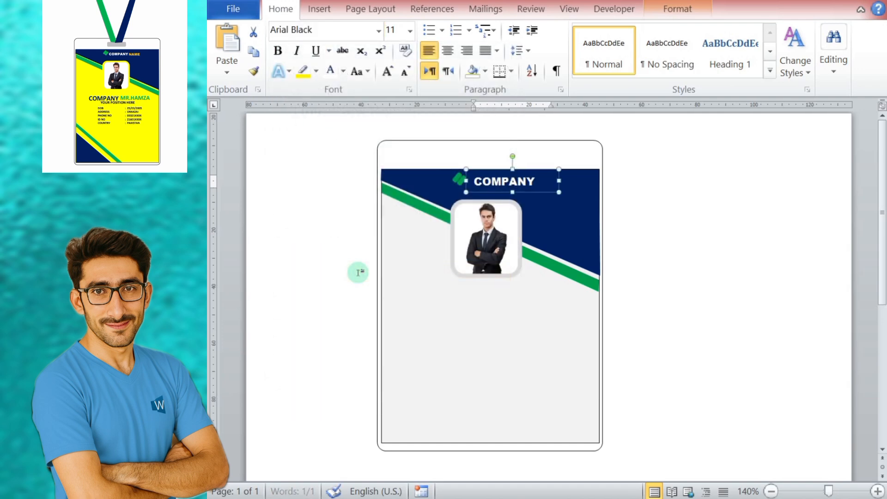
key(Left)
key(ctrl+Right)
key(ctrl+Right)
key(ctrl+Right)
key(ctrl+Right)
key(ctrl+Right)
key(ctrl+Right)
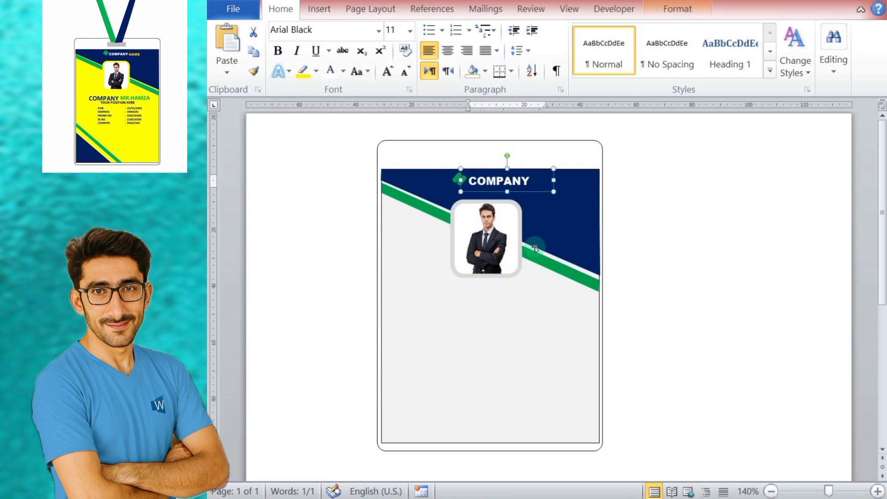
click(405, 72)
click(405, 73)
key(ctrl+Down)
key(ctrl+Down)
key(ctrl+Down)
key(ctrl+Down)
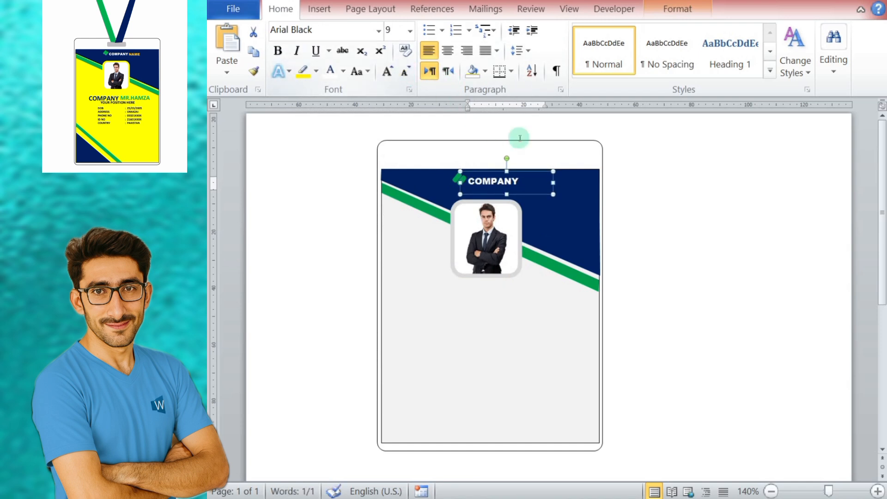
Step: Duplicate the COMPANY text box, place the copy just after the original and replace its text with NAME
right_click(503, 175)
click(540, 204)
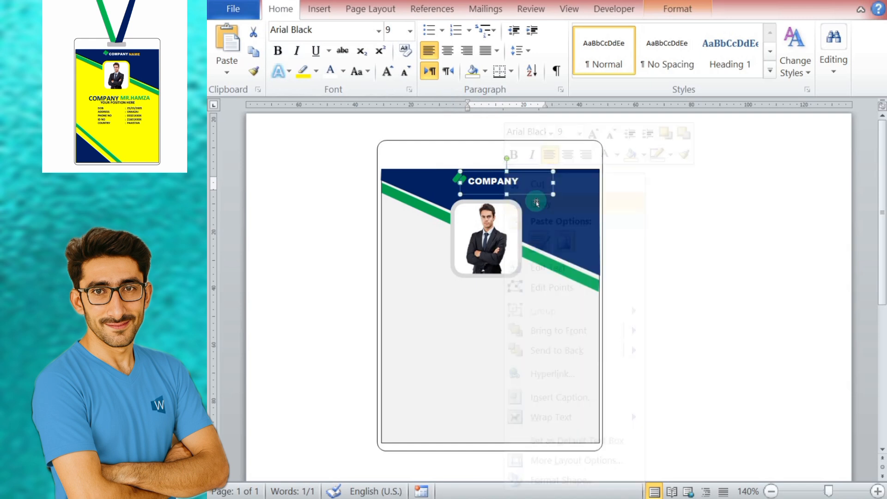
right_click(535, 199)
click(571, 246)
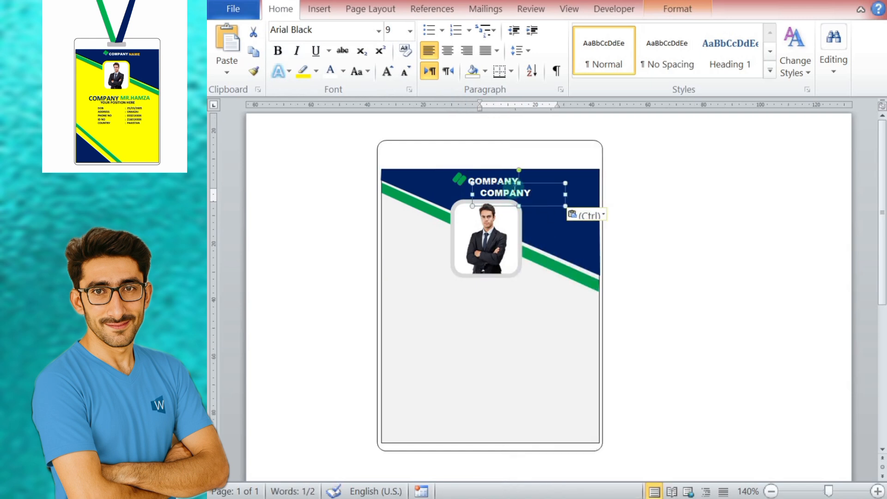
drag(515, 188, 575, 181)
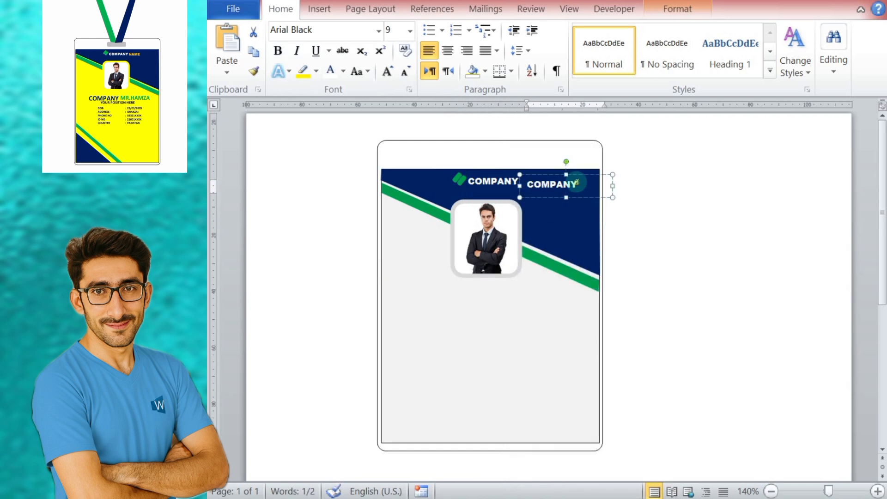
text(NAME)
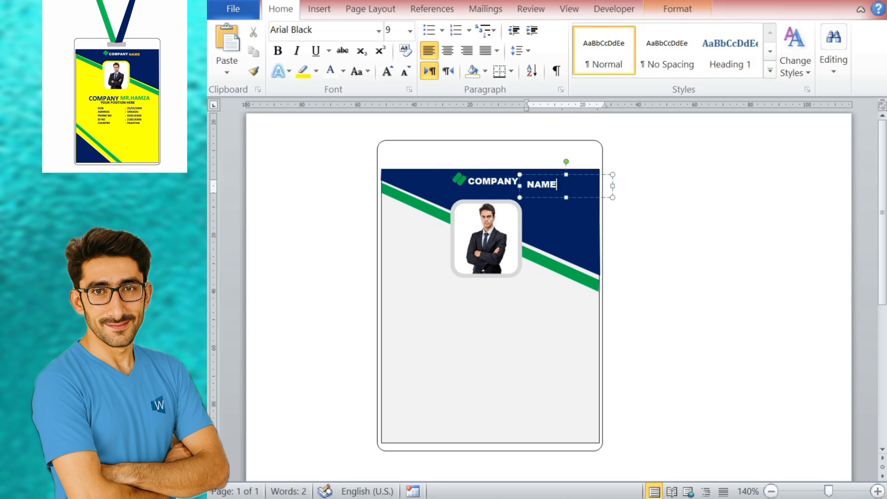
Step: Color the NAME text orange and nudge its box into line right after COMPANY
double_click(541, 184)
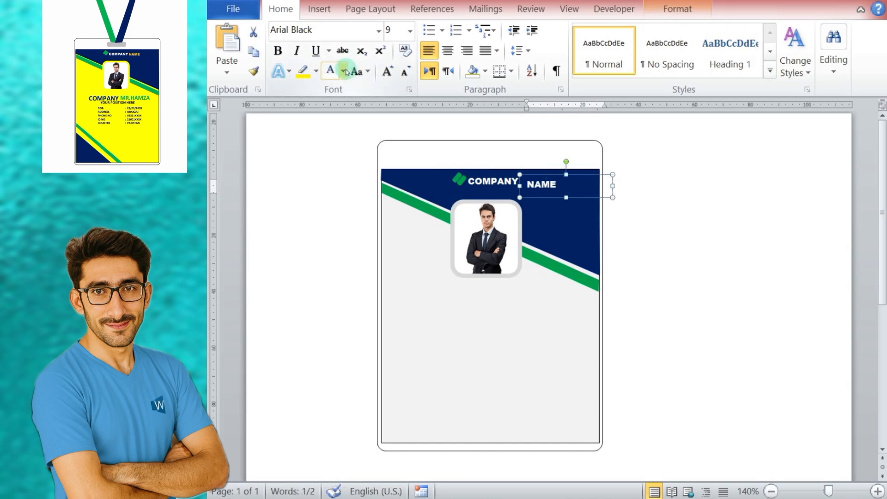
click(344, 71)
click(358, 216)
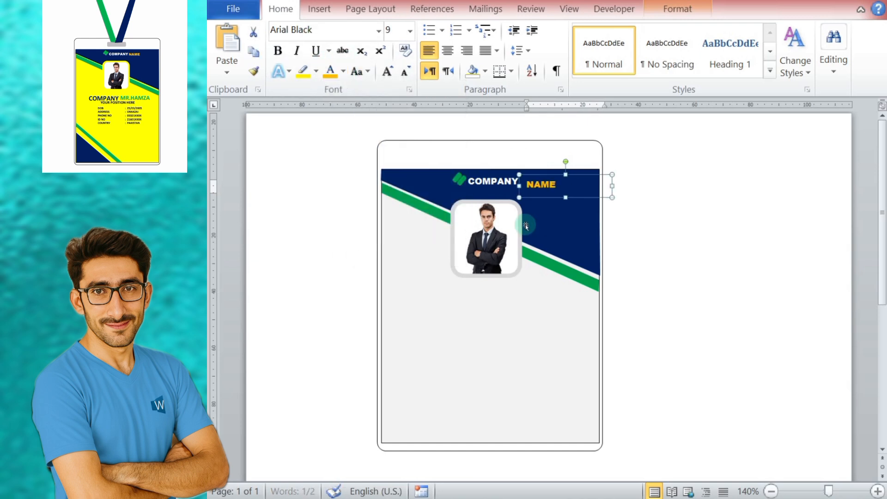
key(Up)
key(Up)
key(Up)
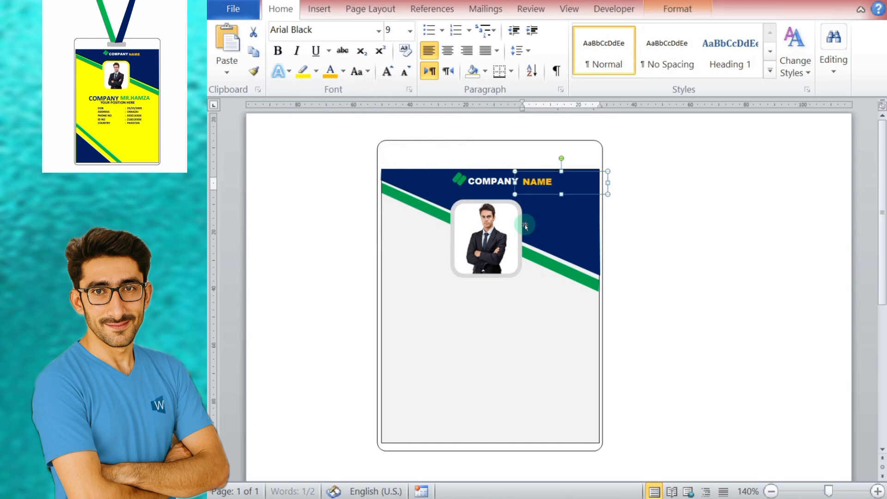
click(700, 280)
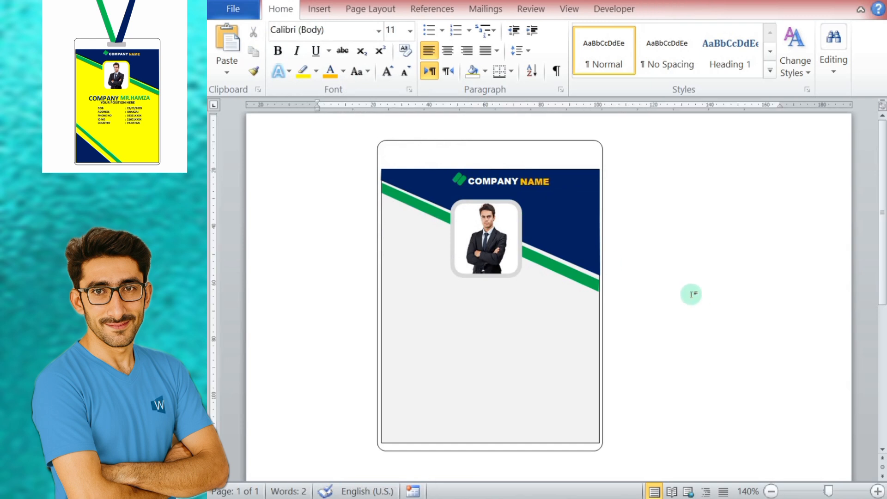
Step: Extend the lower edges of the outer card holder and the inner card background downward, keeping a narrow margin between them
click(485, 461)
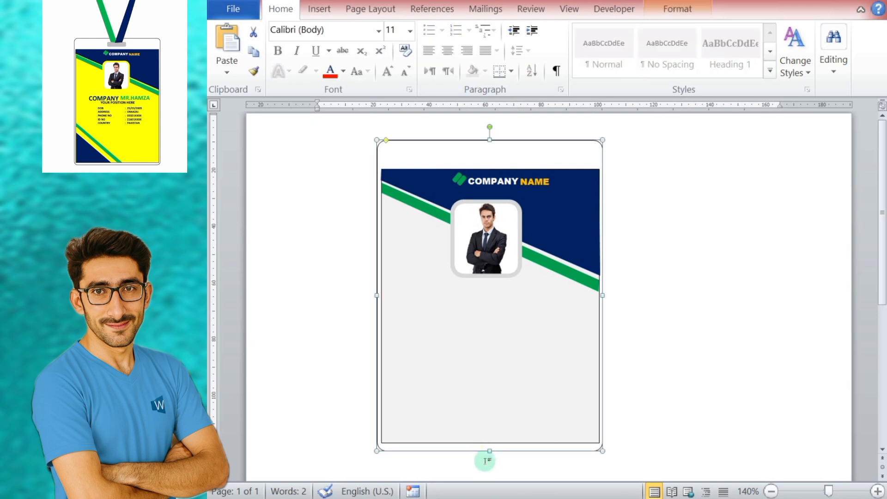
drag(491, 451, 489, 466)
click(491, 443)
click(679, 385)
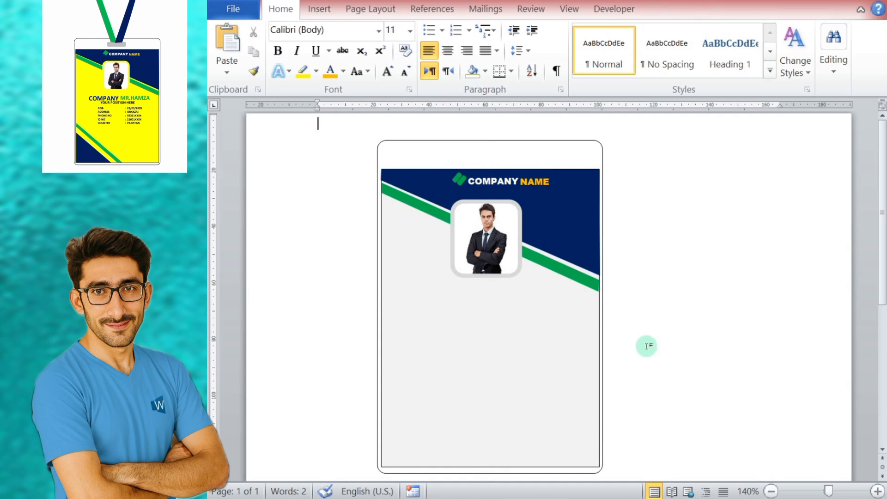
Step: Change the photo frame's outline color to dark blue
click(468, 252)
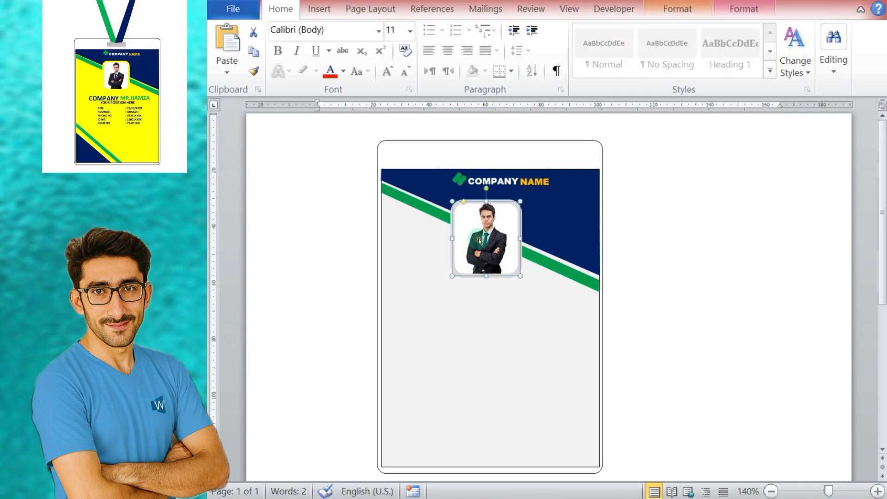
click(744, 8)
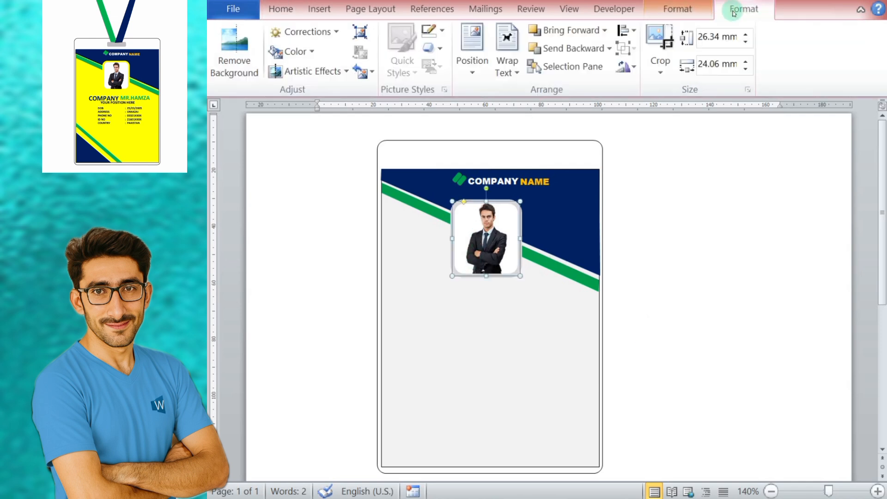
click(442, 30)
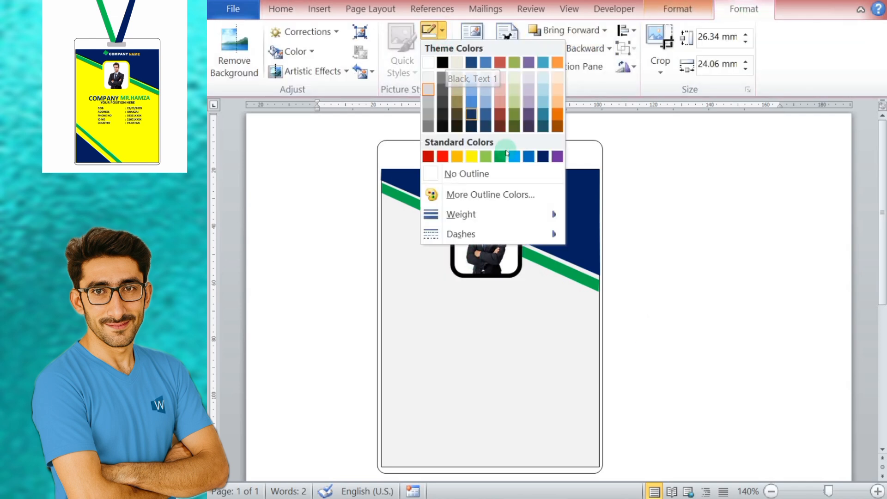
click(543, 156)
click(706, 225)
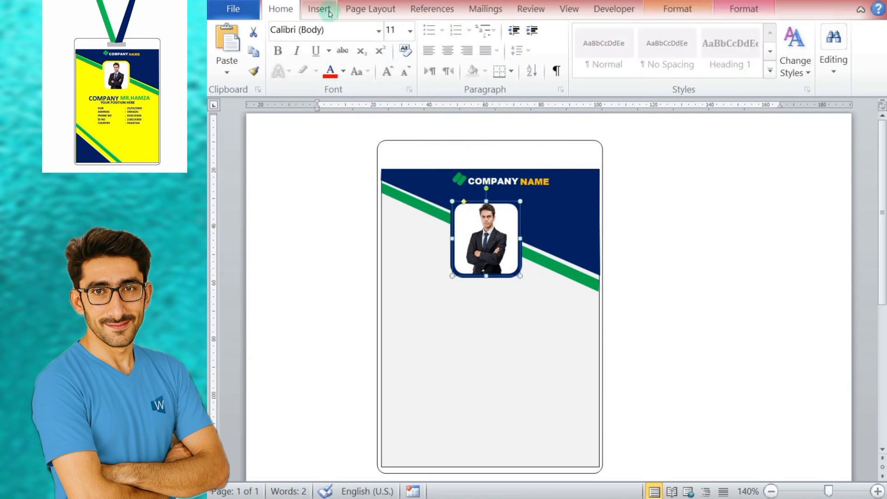
click(708, 263)
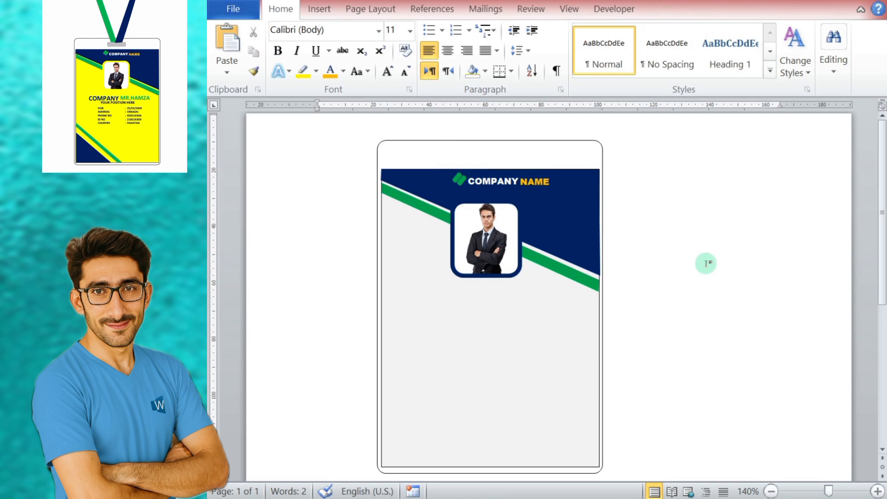
Step: Fill the card's light gray background rectangle with yellow
click(506, 245)
click(565, 406)
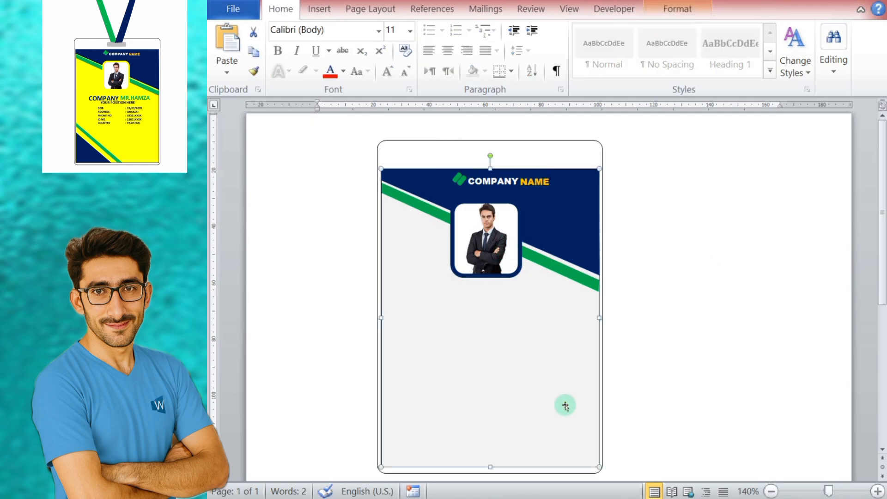
click(319, 9)
click(668, 9)
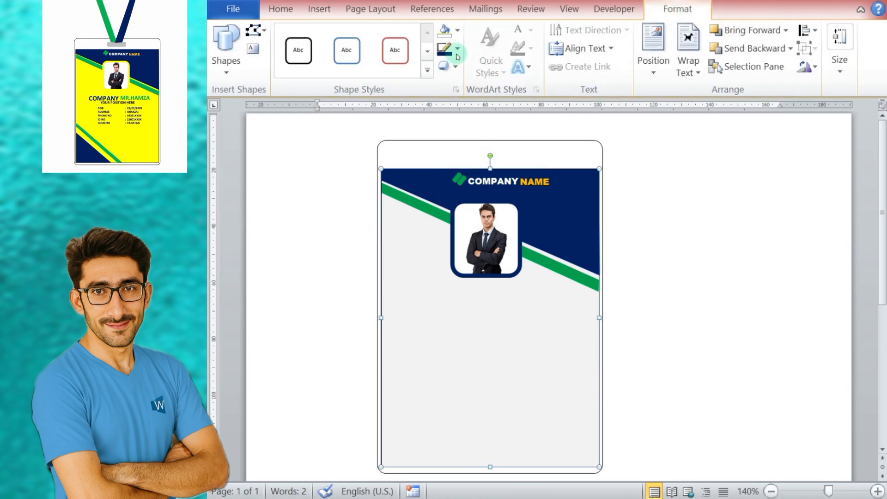
click(458, 30)
click(491, 153)
Step: Change the portrait frame's outline color to yellow
click(495, 245)
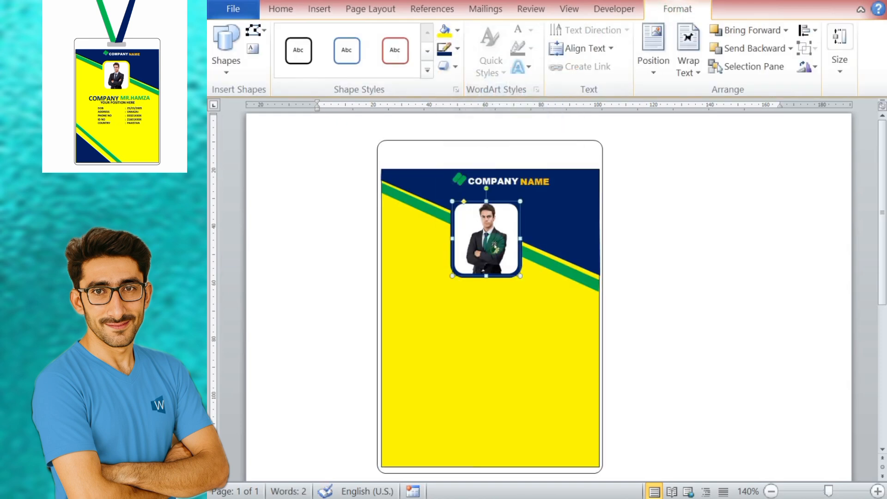
click(458, 49)
click(484, 172)
click(706, 226)
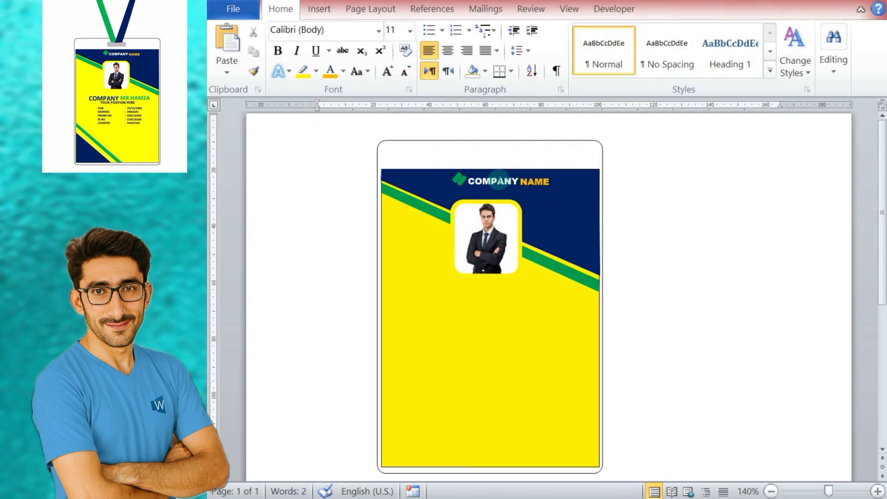
Step: Duplicate the header's COMPANY text box and place the copy on the yellow area below the photo
click(501, 181)
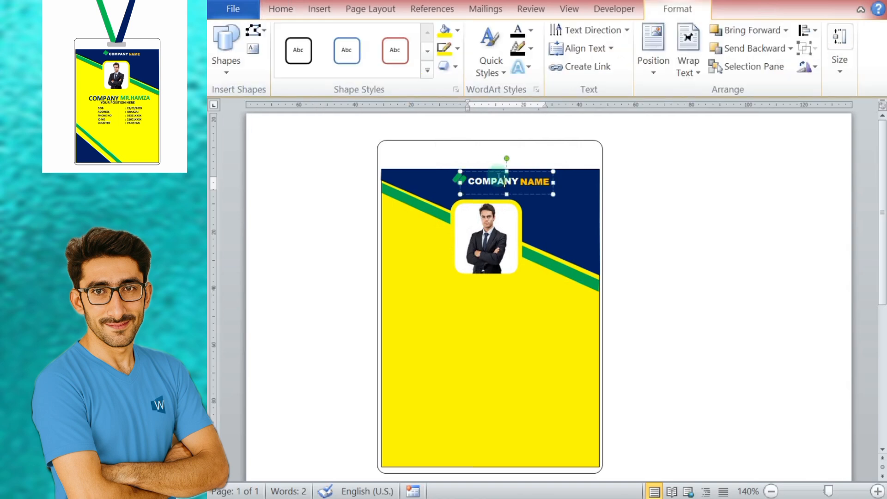
right_click(497, 172)
click(531, 200)
right_click(691, 204)
click(725, 271)
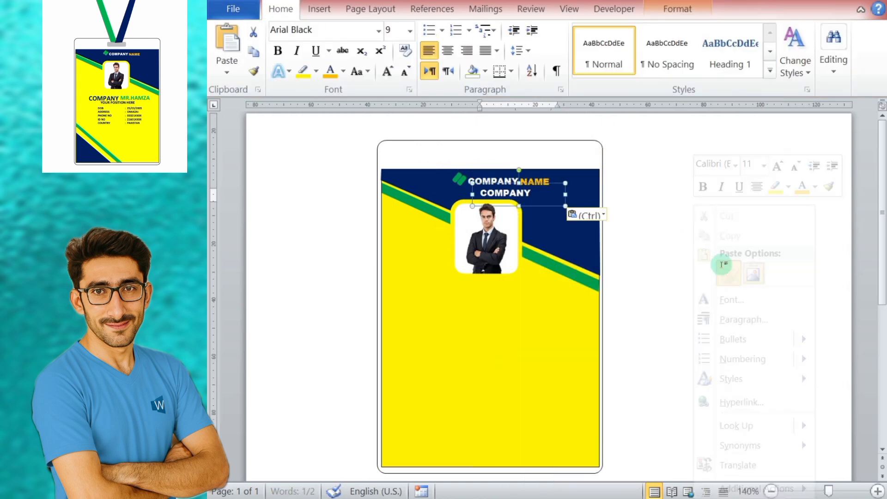
drag(517, 189, 456, 309)
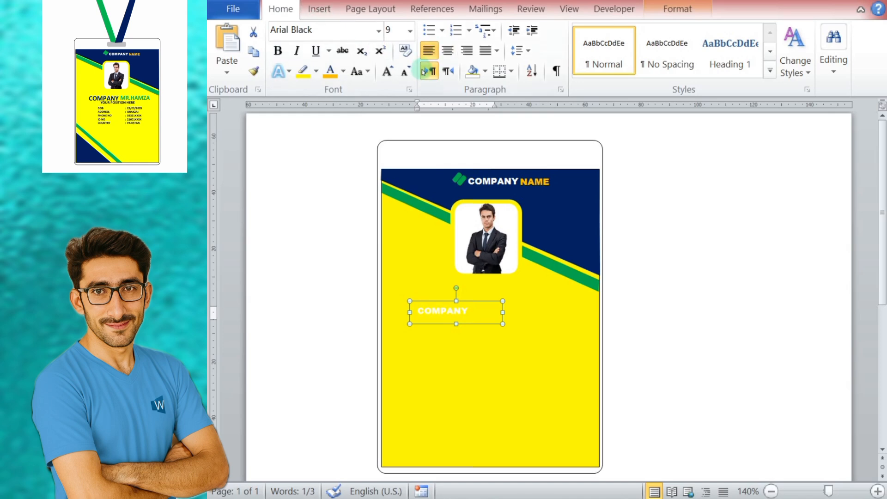
Step: Change the font color of the COMPANY text below the photo to dark blue
click(343, 71)
click(443, 216)
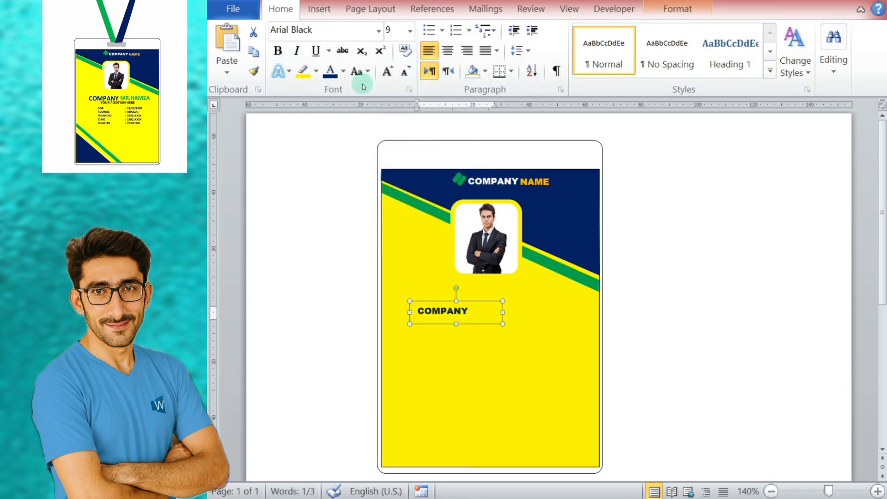
Step: Try the Berlin Sans FB Demi, Brush Script MT and Bernard MT Condensed fonts on the COMPANY text below the photo
click(379, 30)
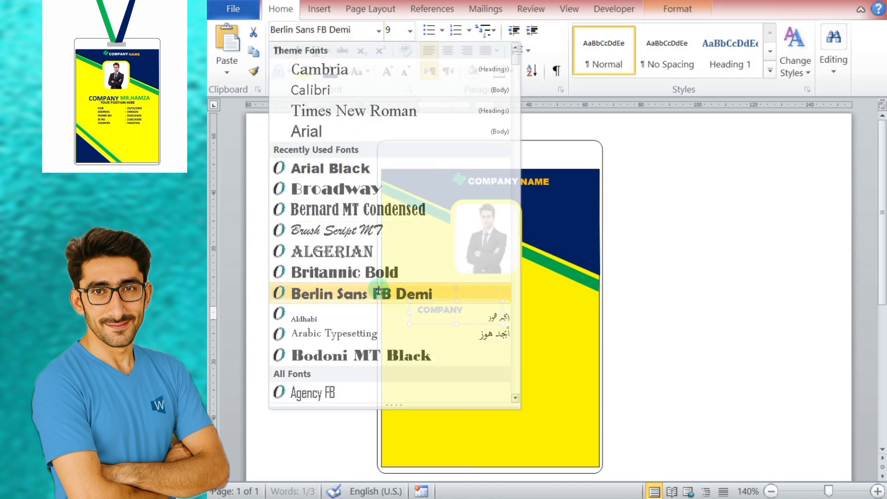
click(400, 294)
click(379, 30)
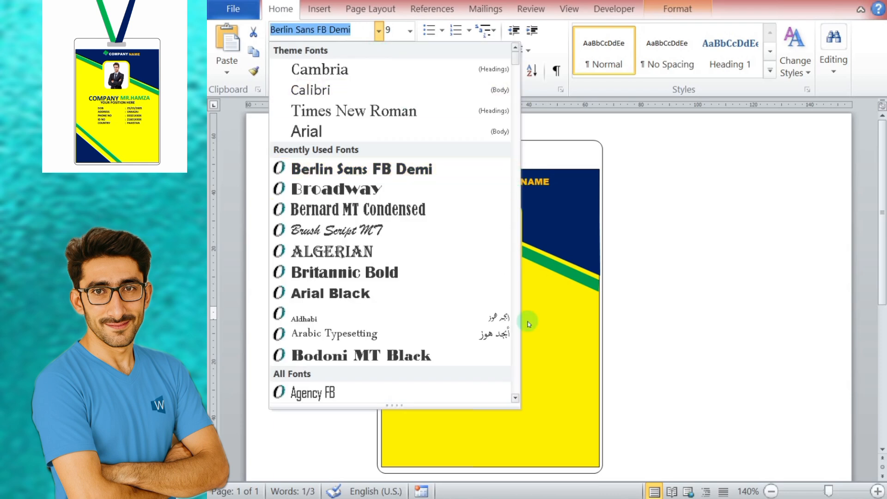
click(515, 398)
drag(516, 399, 519, 392)
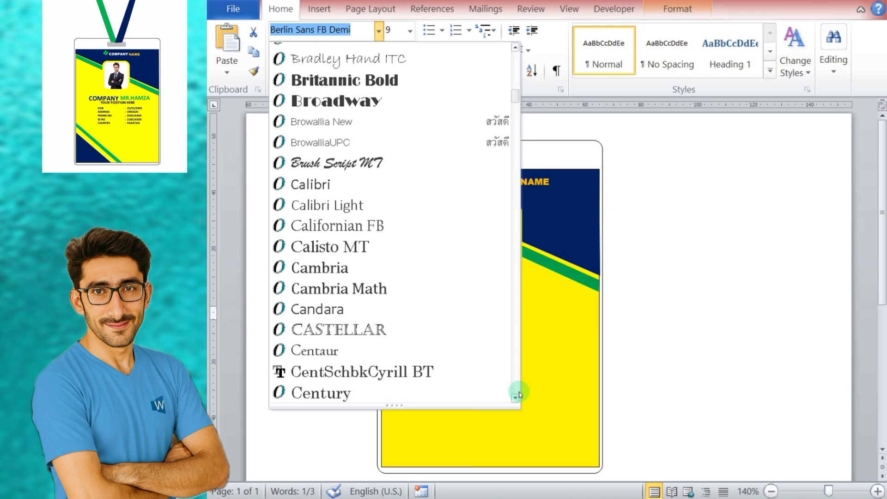
click(387, 165)
click(378, 30)
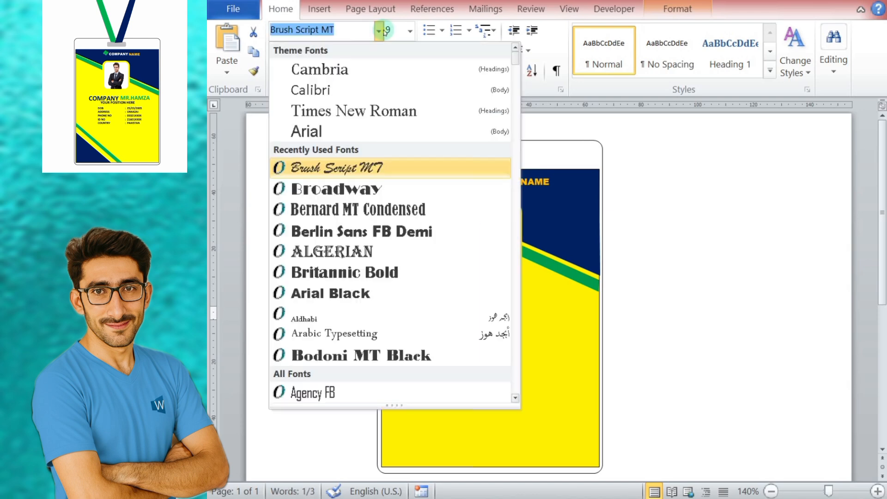
click(409, 207)
click(379, 30)
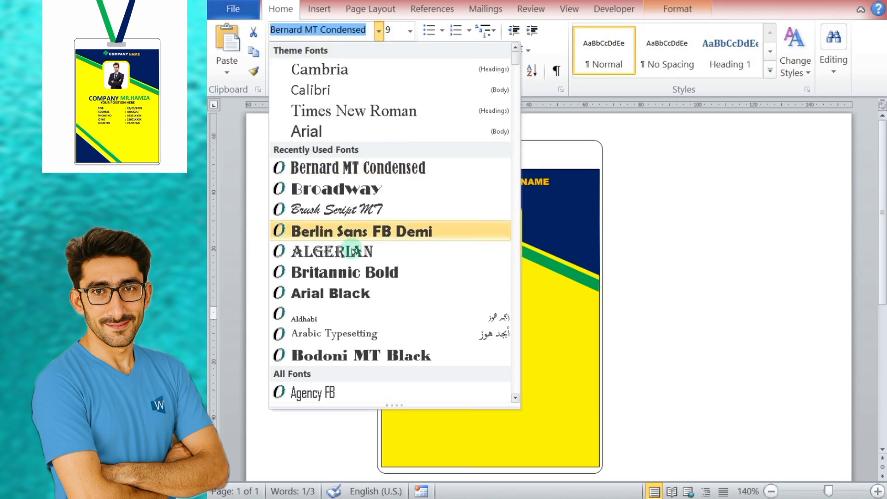
click(424, 230)
Step: Format the COMPANY text below the photo as bold Cambria (Headings) at size 12
click(387, 72)
click(387, 71)
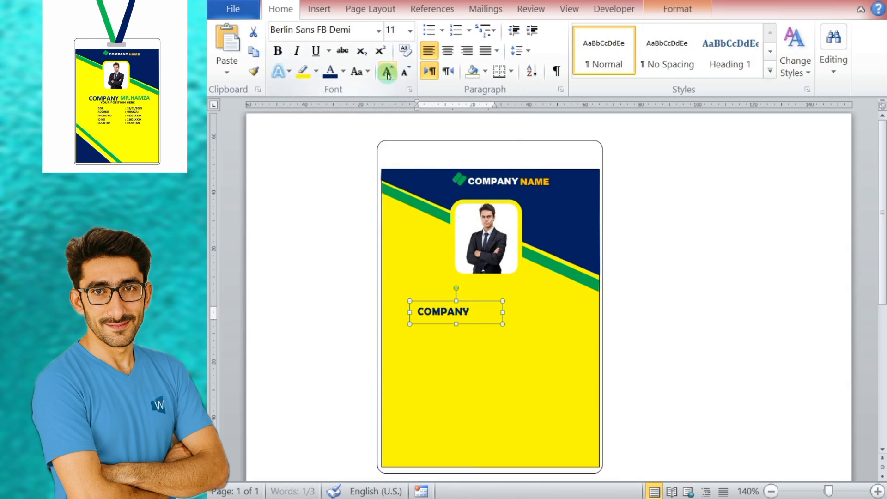
click(387, 72)
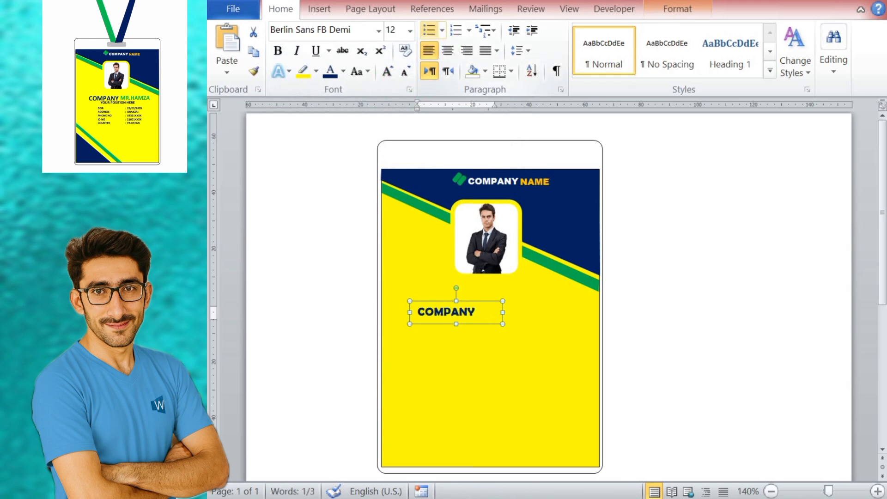
click(379, 30)
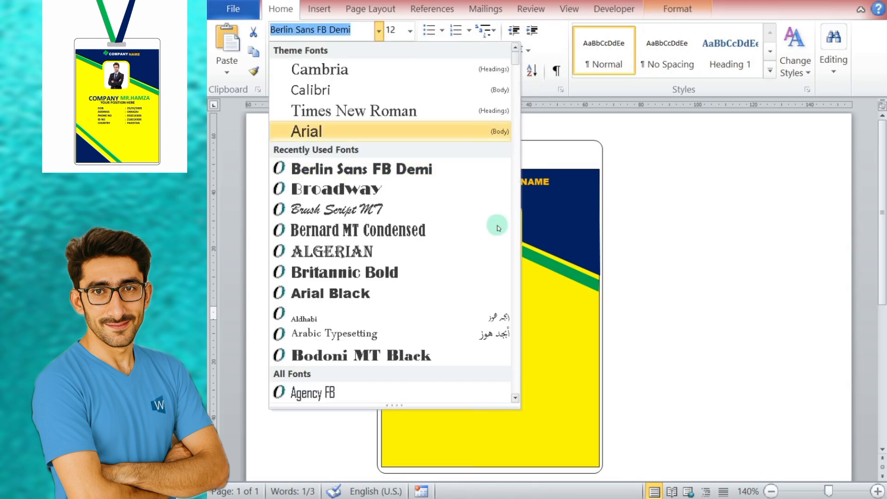
click(405, 69)
click(278, 51)
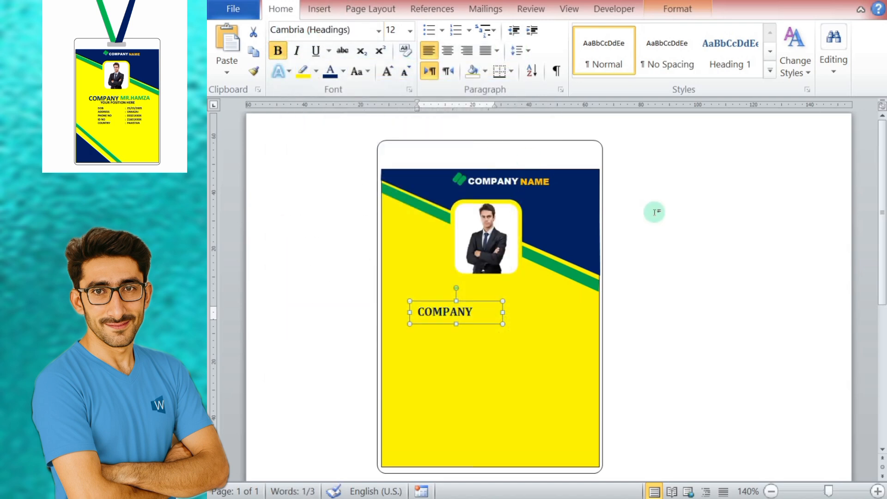
right_click(442, 306)
click(477, 54)
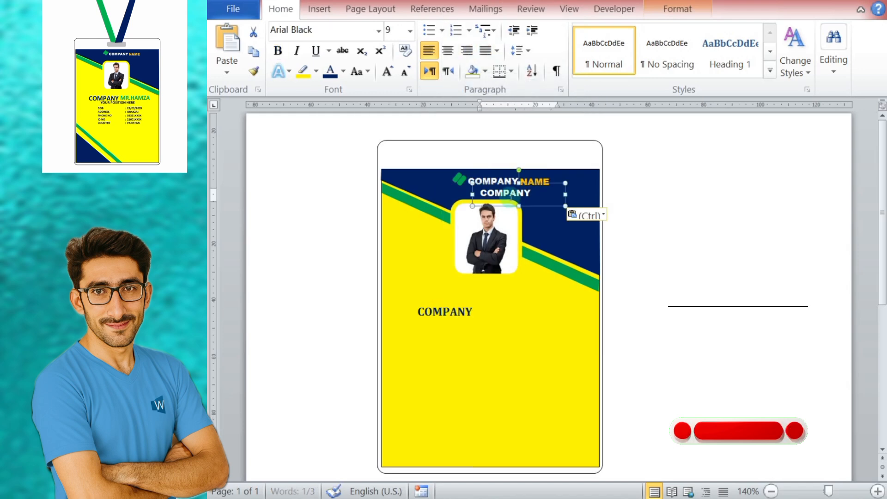
key(ctrl+z)
Step: Duplicate the dark blue COMPANY text box below the photo and place the copy on the same line, just after the original word
click(451, 301)
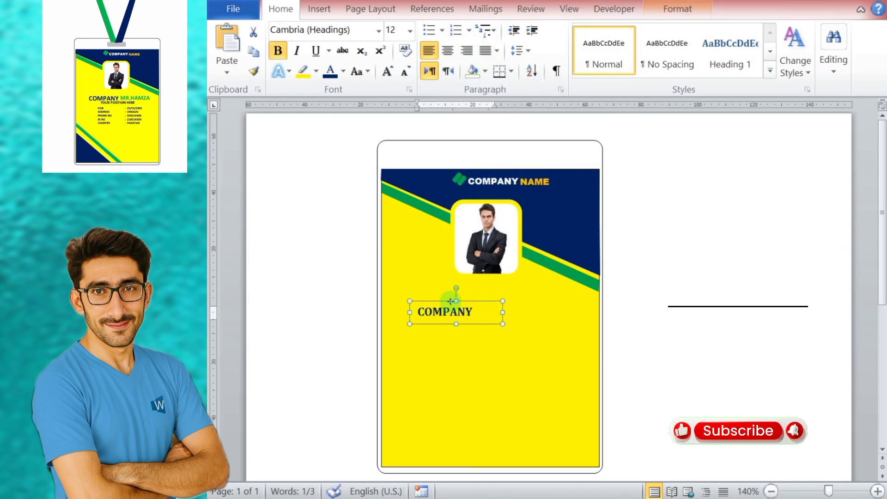
right_click(451, 301)
click(486, 14)
right_click(478, 303)
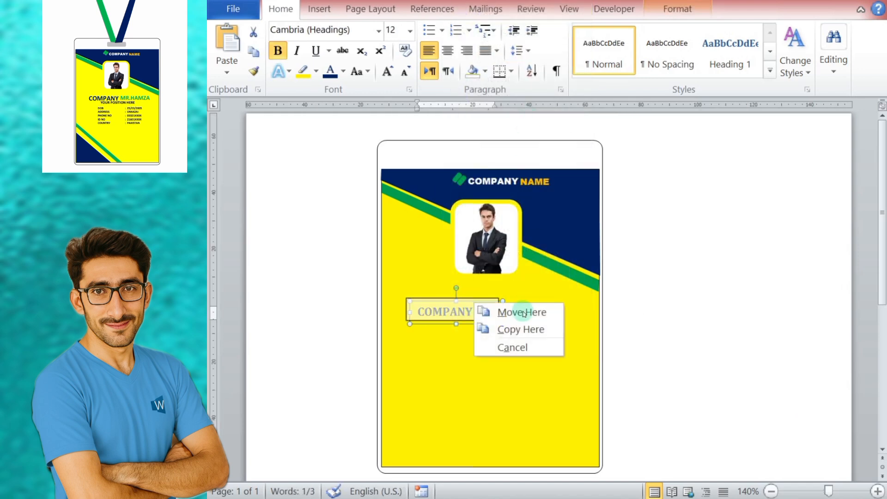
right_click(425, 350)
click(460, 95)
click(511, 338)
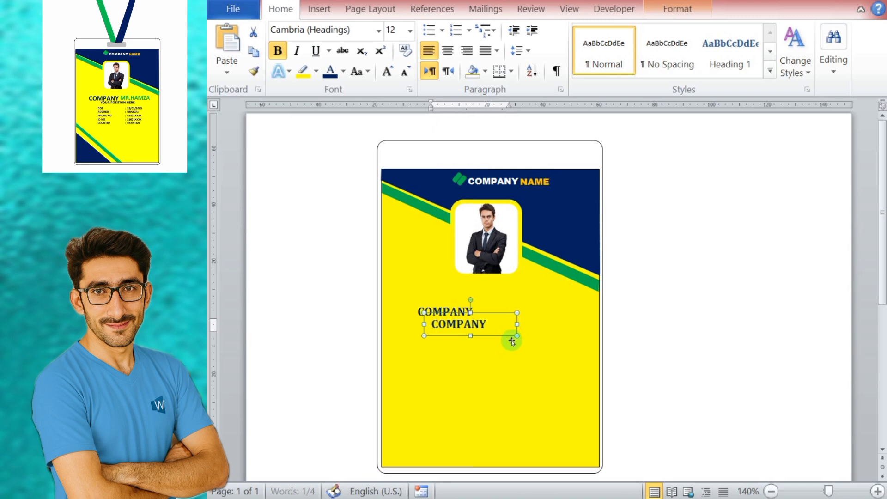
drag(470, 324, 514, 311)
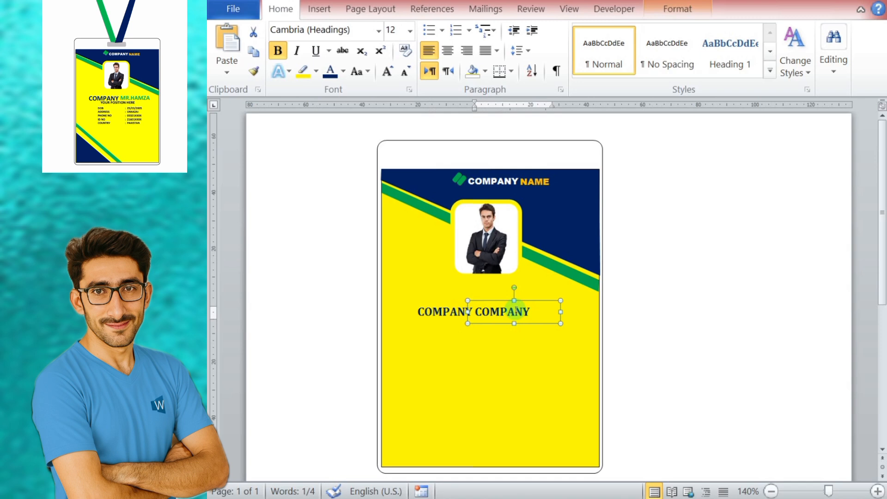
drag(516, 309, 516, 308)
click(476, 311)
text(MR.)
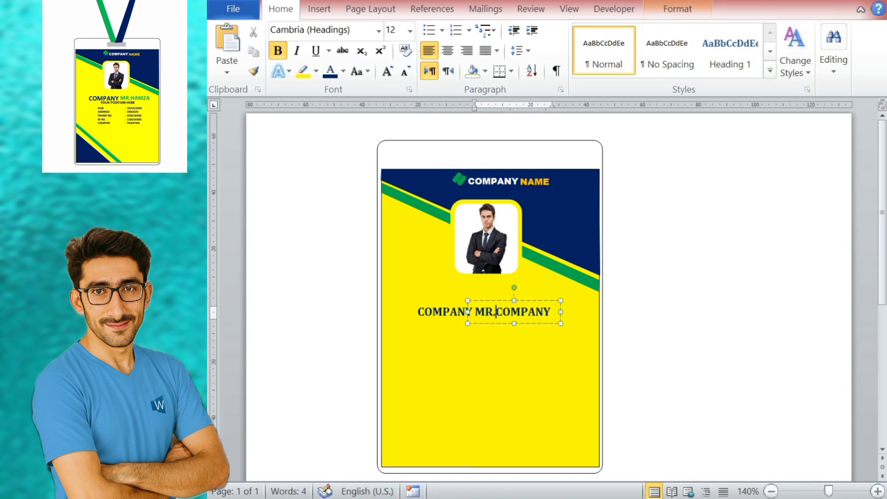
text(HAMZA)
click(550, 312)
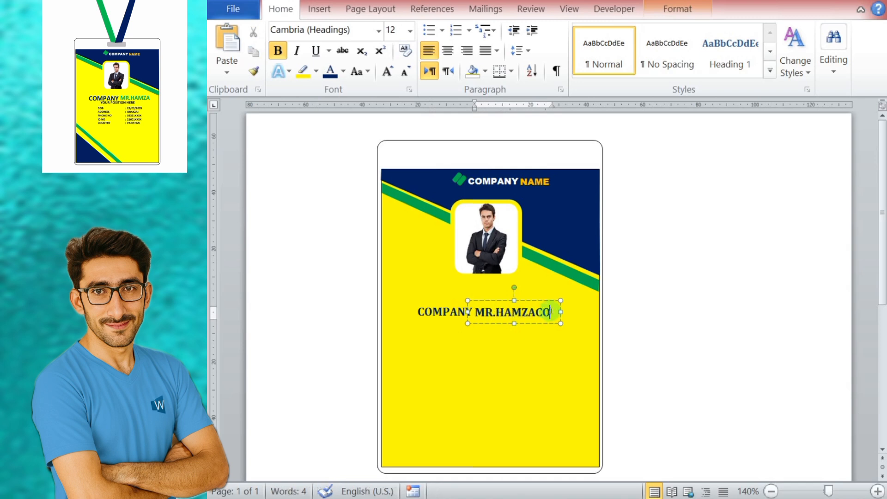
key(ctrl+z)
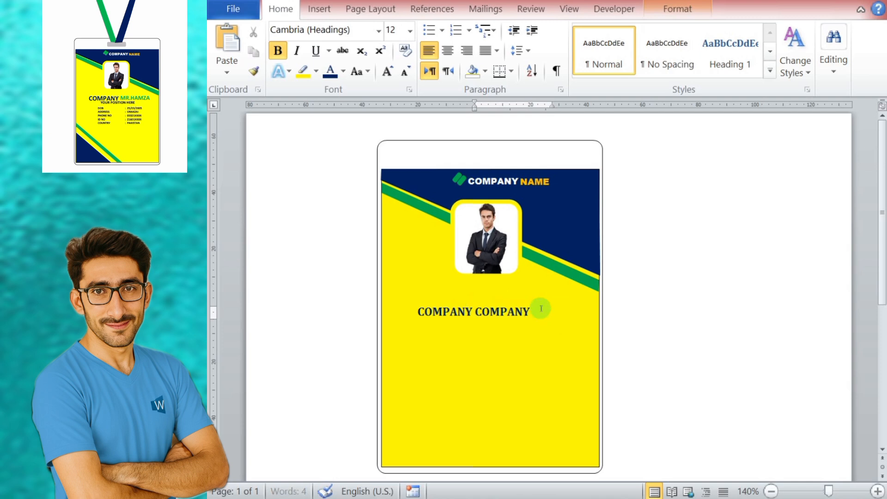
Step: Replace the text in the duplicated COMPANY box with the employee's name, preceded by "MR."
triple_click(541, 308)
text(R.HAMZA)
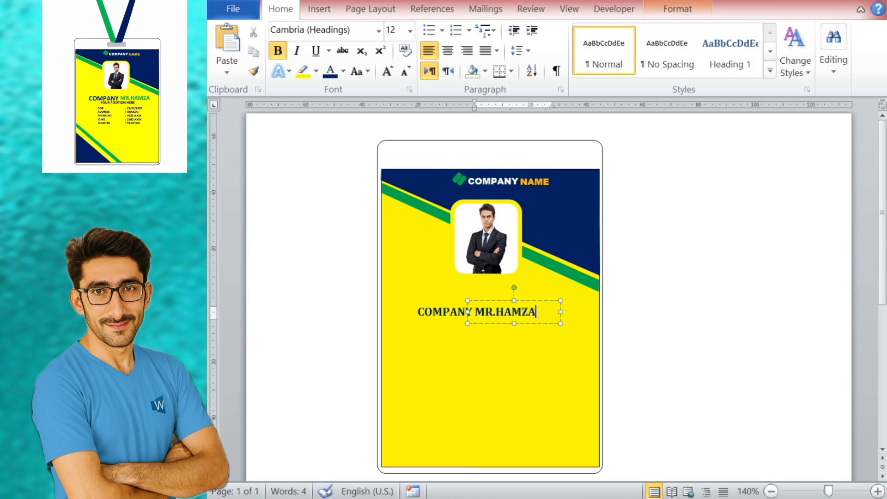
Step: Change the employee name's font color to green and nudge its text box slightly away from the word COMPANY
click(344, 71)
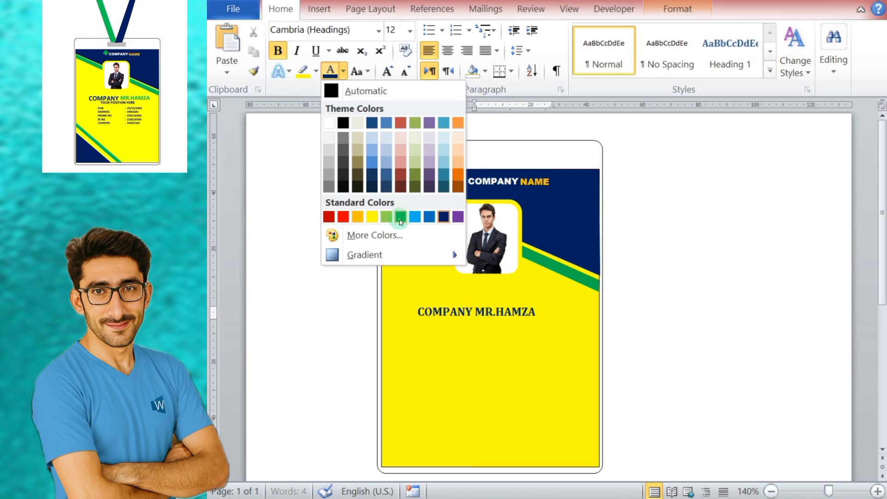
click(400, 217)
click(316, 70)
key(Escape)
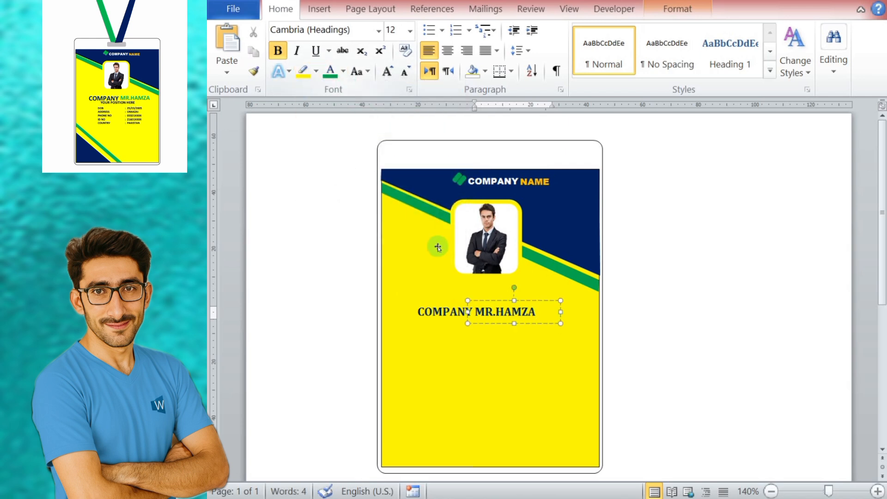
click(506, 301)
click(330, 71)
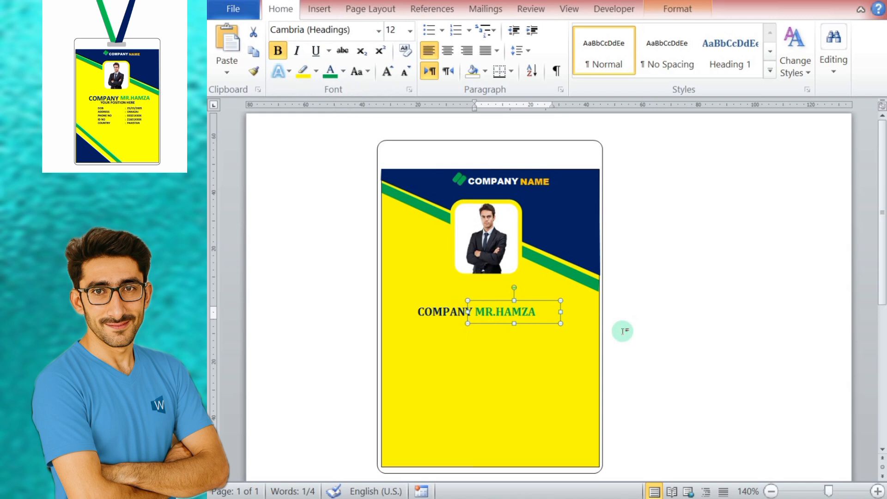
key(Right)
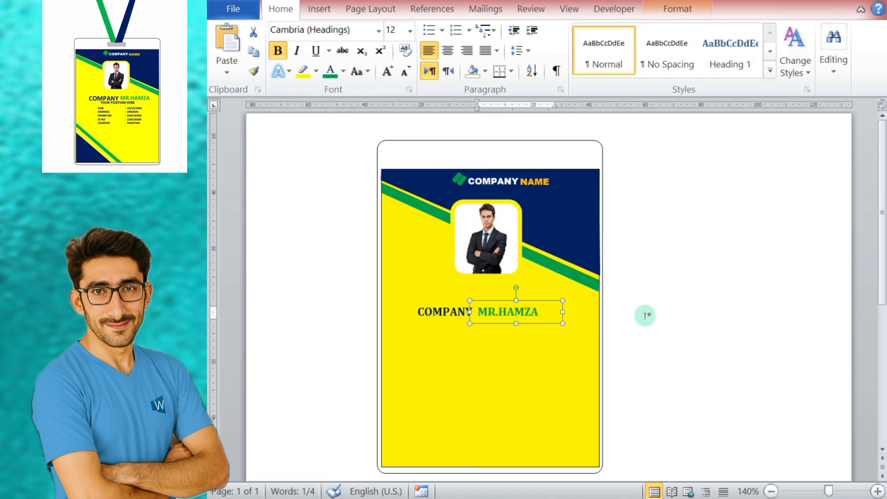
Step: Increase the COMPANY text beside the employee name to size 16 and shift its box away from the name
click(436, 317)
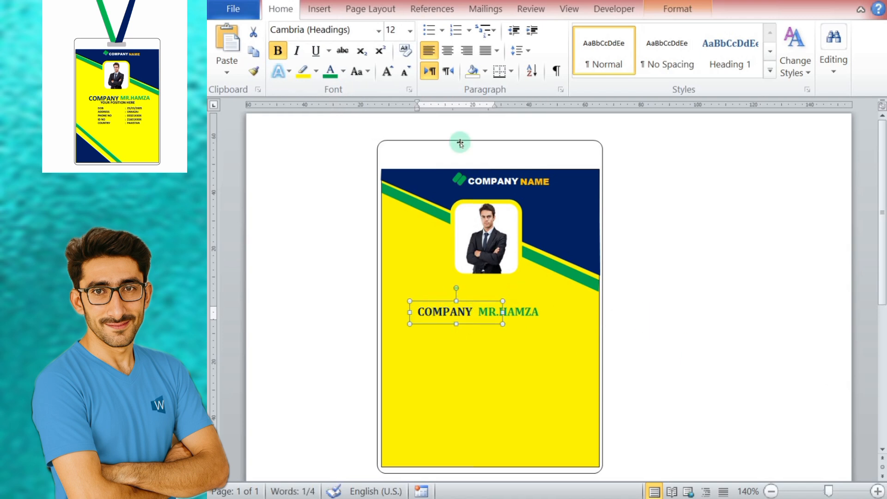
click(384, 74)
click(385, 74)
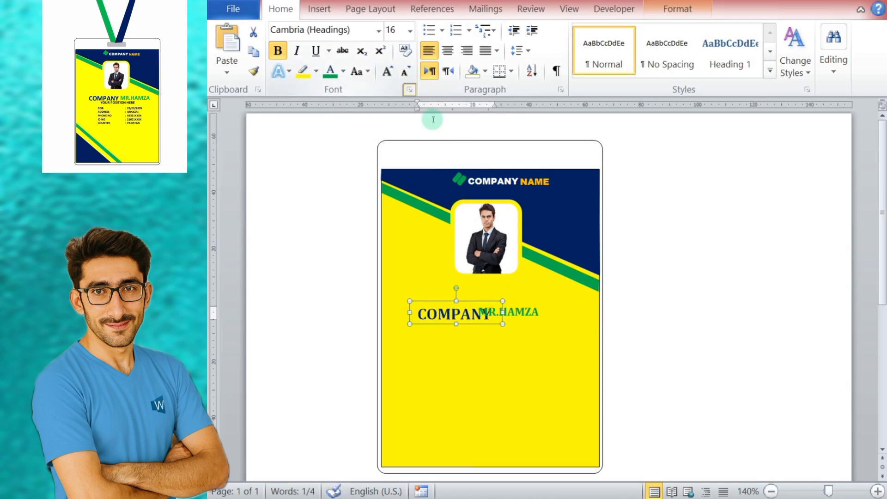
Step: Nudge the employee name's text box further from COMPANY and slightly down, and increase its font size to 16
click(510, 301)
key(Right)
key(Right)
key(Right)
key(Down)
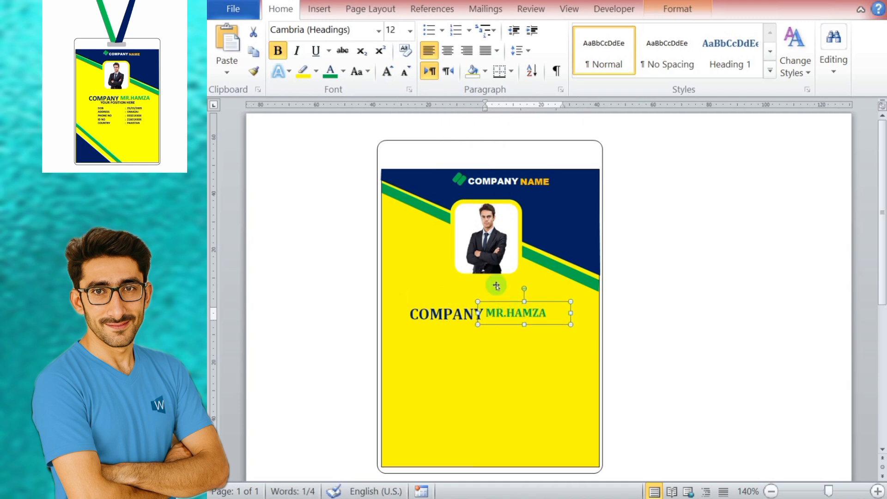
click(387, 72)
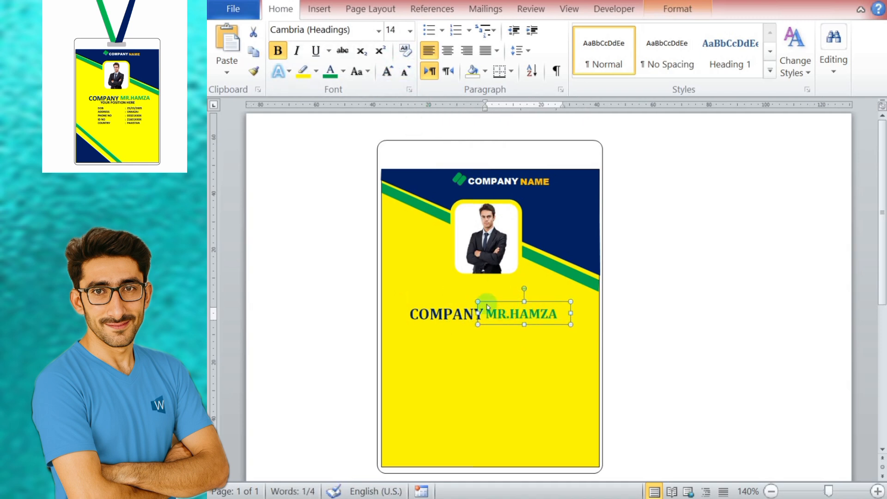
click(463, 314)
click(515, 302)
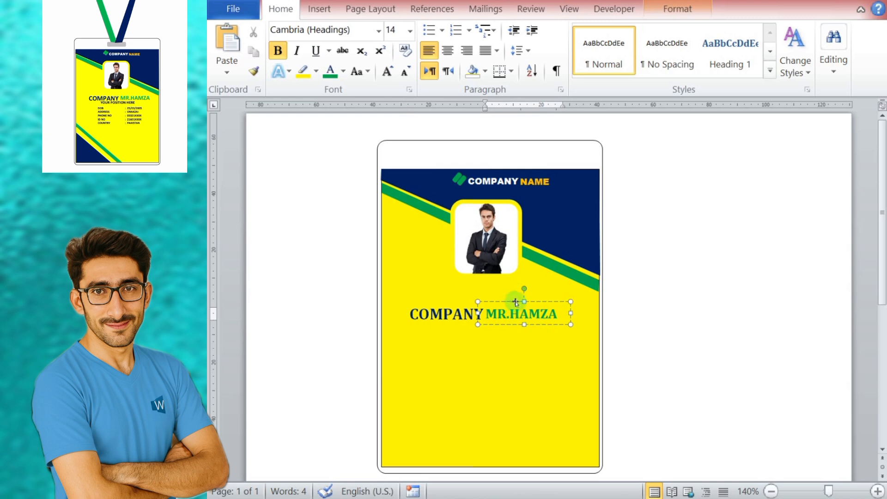
click(387, 72)
Step: Change the font of the employee name and of the COMPANY text beside it to Calibri (Body)
click(525, 372)
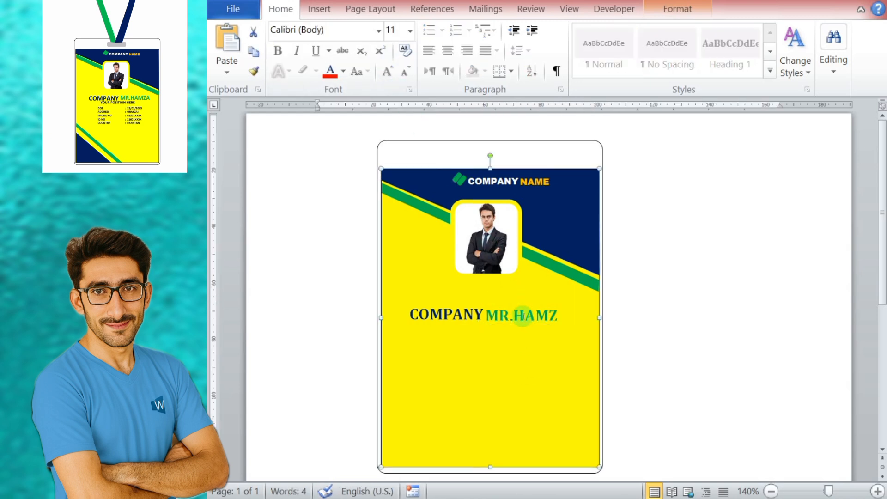
click(519, 310)
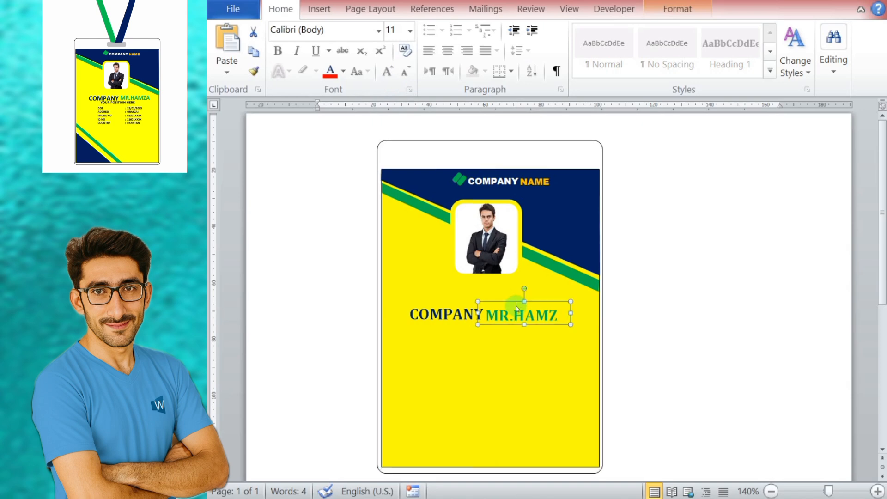
click(378, 30)
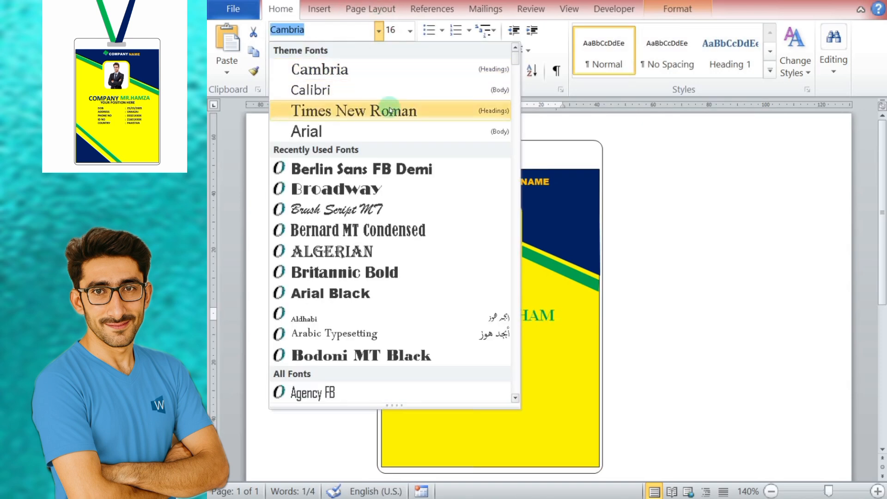
click(390, 89)
click(449, 301)
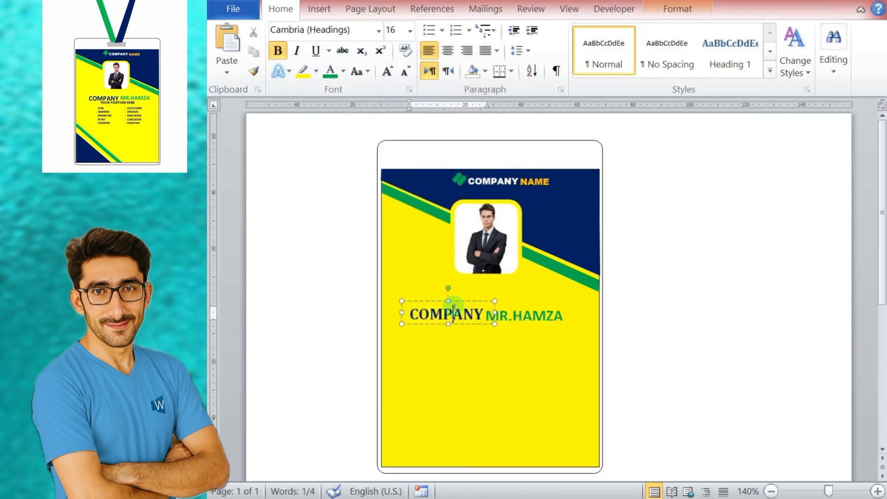
key(F4)
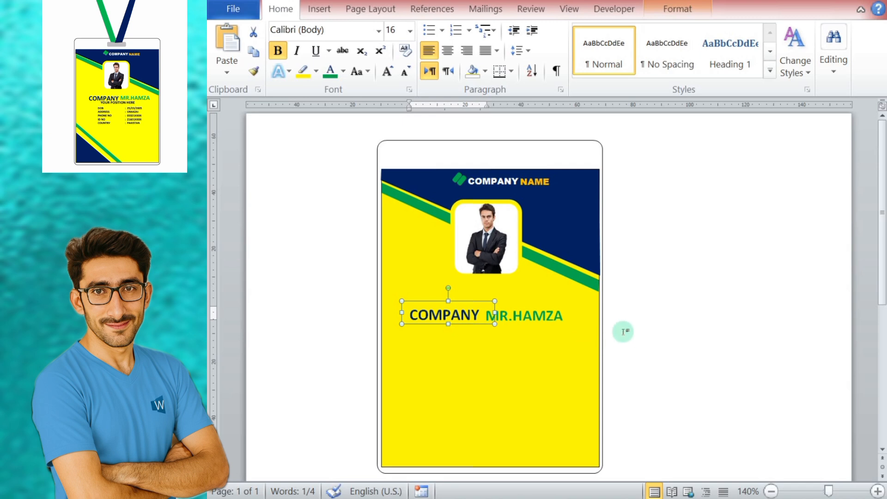
Step: Nudge the COMPANY text box below the photo closer to the employee name and slightly down to align the two
key(Down)
key(Right)
key(Right)
key(Down)
key(Down)
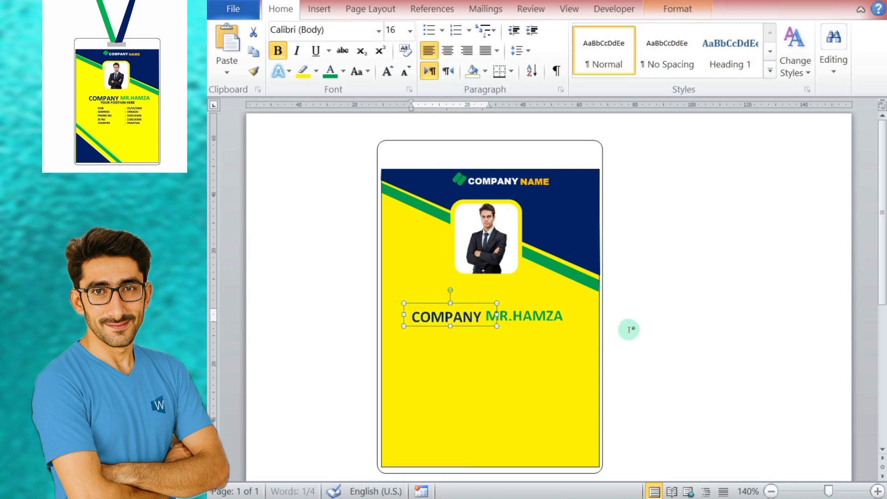
click(694, 329)
click(446, 313)
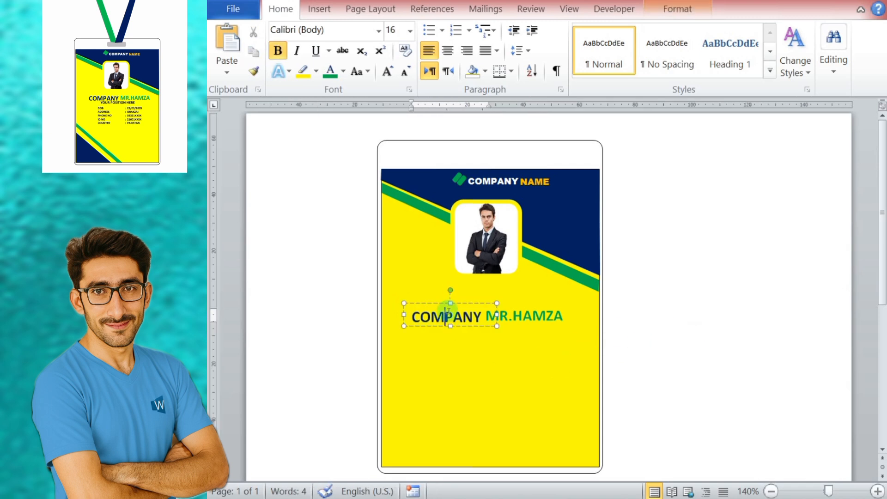
Step: Group the COMPANY and employee name text boxes and nudge the group up closer to the photo
shift+click(527, 303)
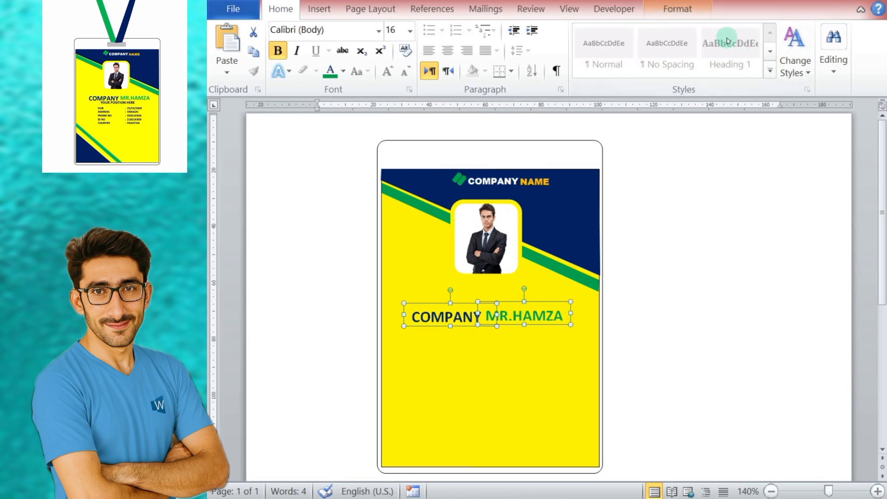
click(677, 9)
click(808, 48)
click(824, 69)
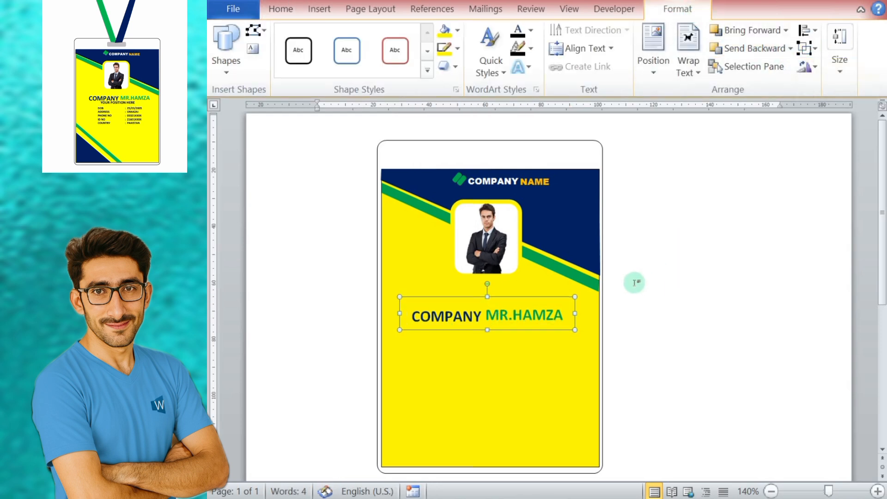
key(Up)
key(Up)
key(Up)
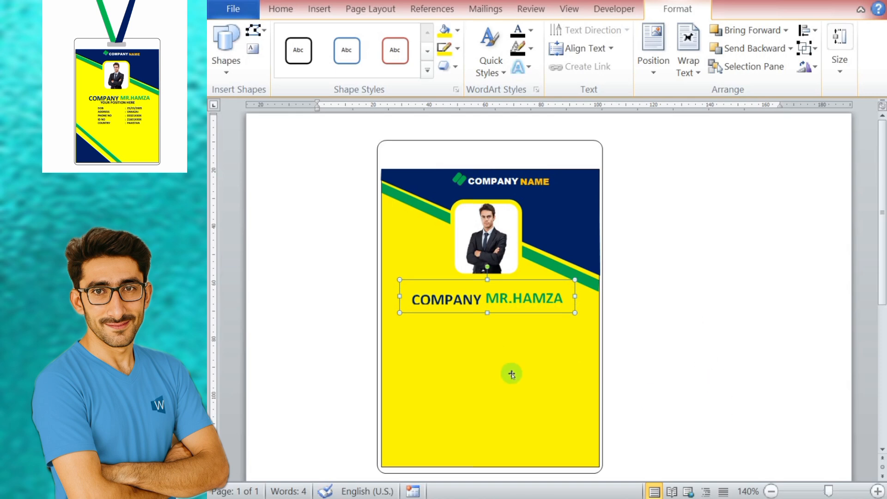
Step: Insert a text box on the yellow area below the employee name and widen it slightly
click(488, 366)
click(281, 9)
click(319, 9)
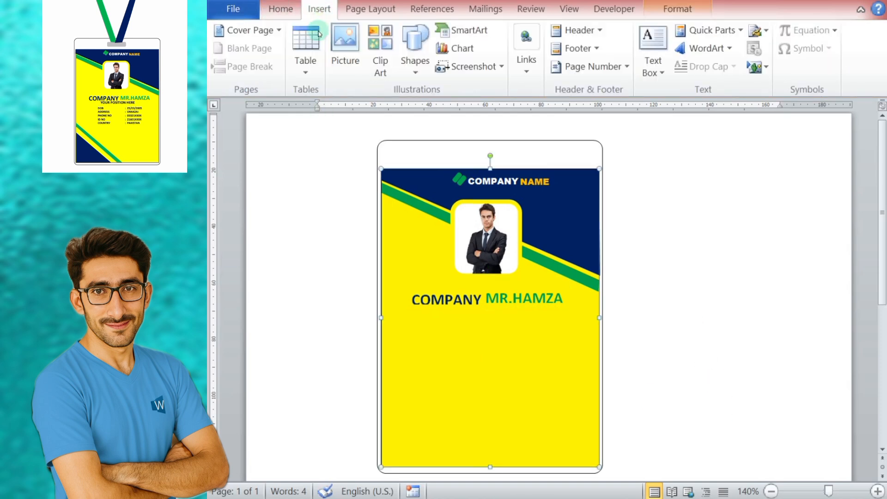
click(414, 55)
click(410, 123)
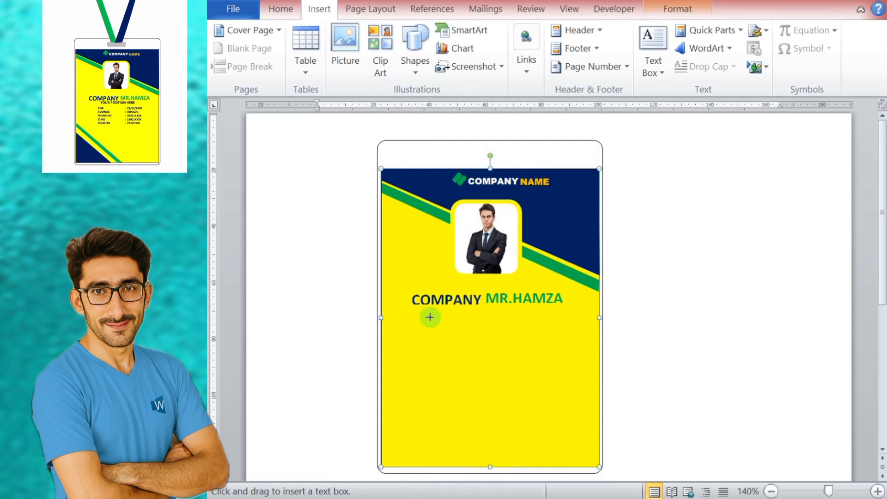
drag(430, 318, 553, 378)
drag(429, 348, 421, 349)
Step: Increase the COMPANY text beside the employee name to size 18 and enlarge its box to fit the whole word
click(439, 294)
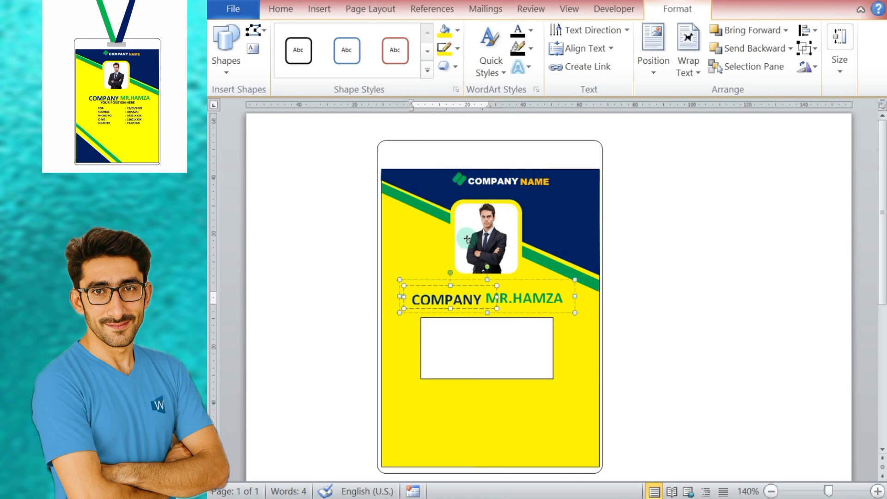
click(291, 12)
click(509, 298)
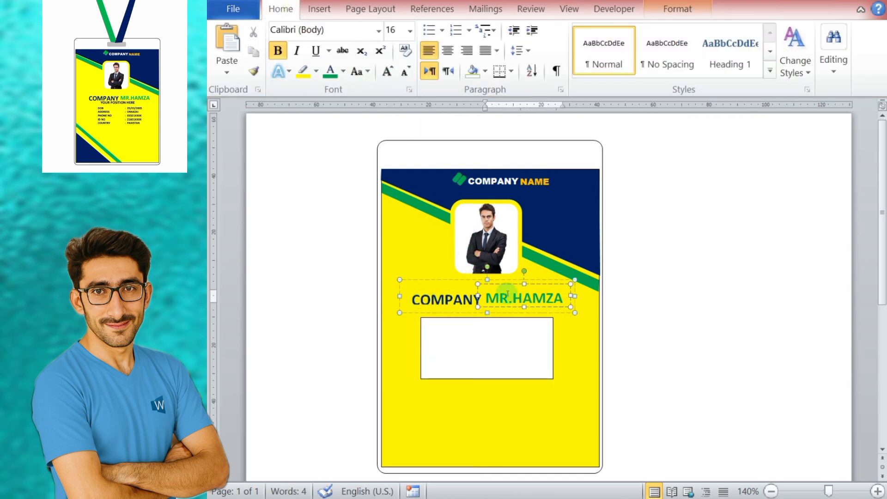
click(445, 298)
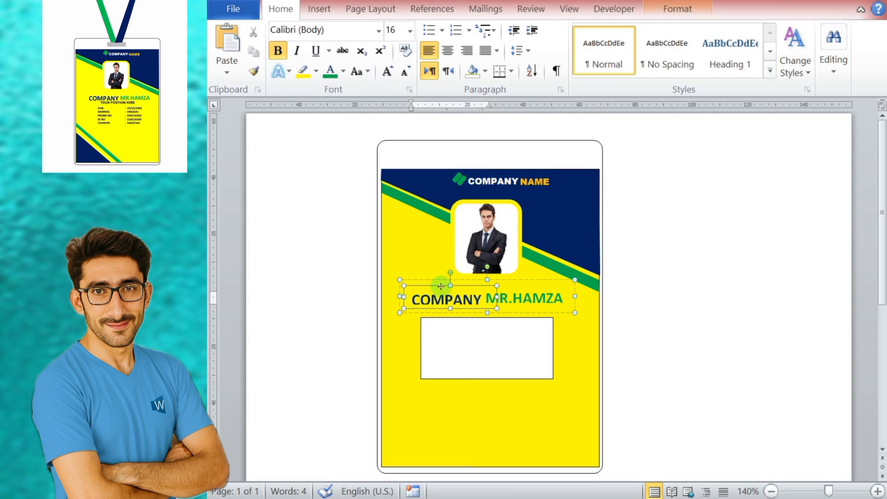
click(440, 286)
click(390, 69)
key(ctrl+z)
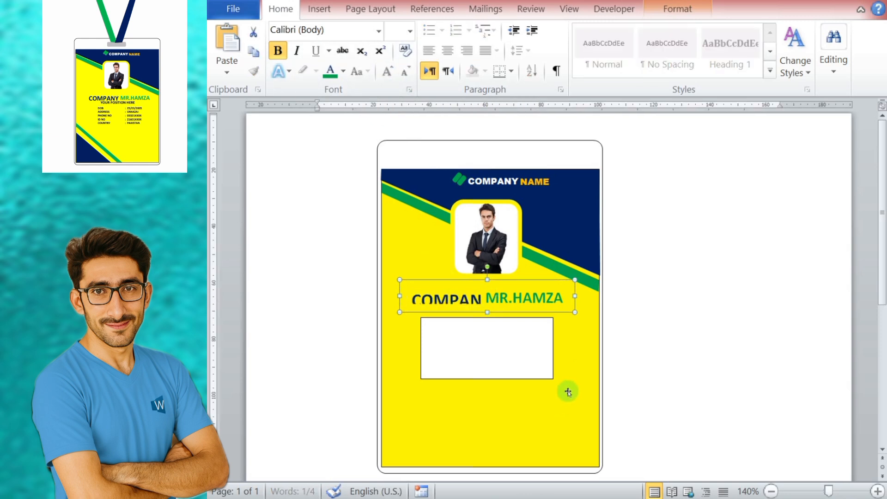
click(457, 300)
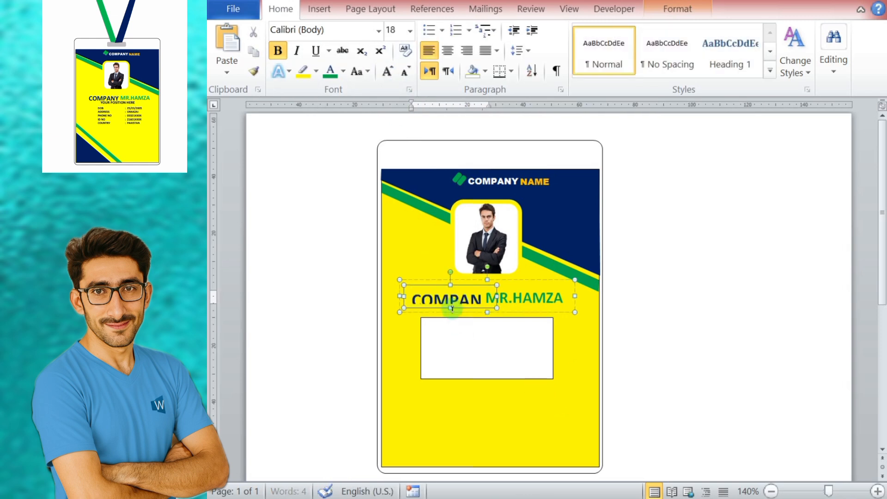
drag(452, 309, 453, 315)
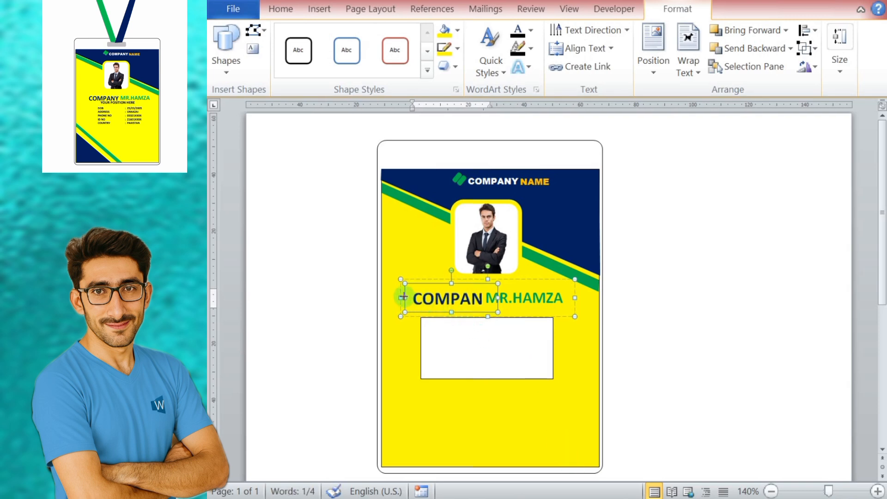
drag(497, 298, 504, 298)
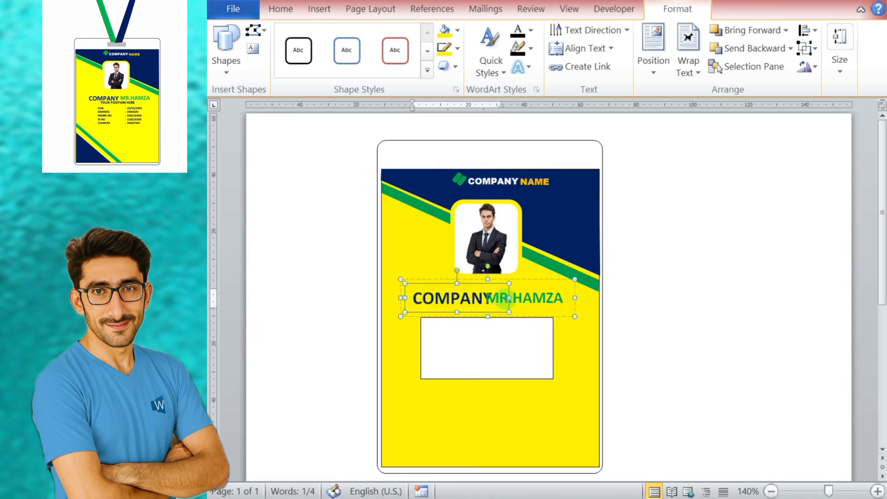
Step: Shift the employee name's text box slightly away from COMPANY, keeping the pair below the photo
click(523, 296)
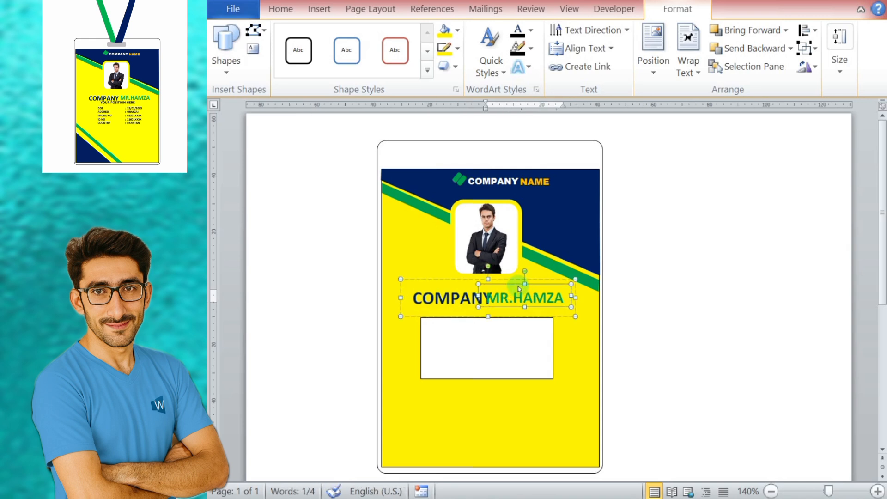
click(495, 298)
scroll(495, 301, down, 2)
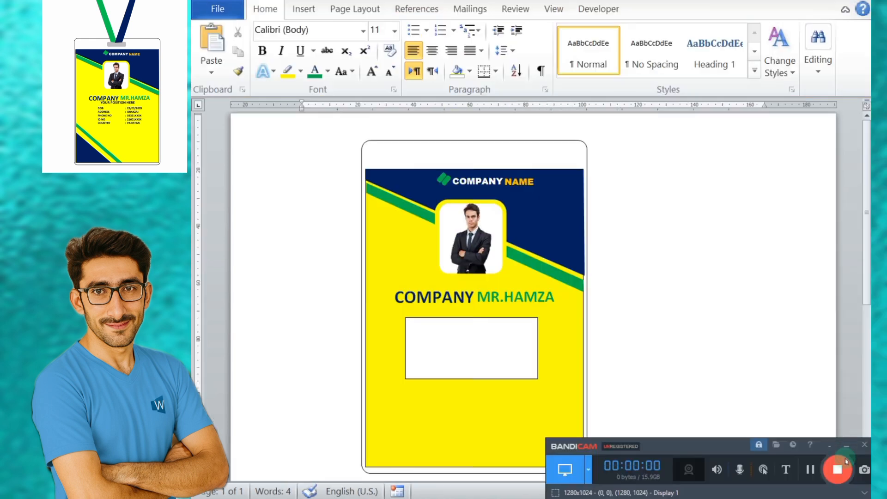
click(846, 461)
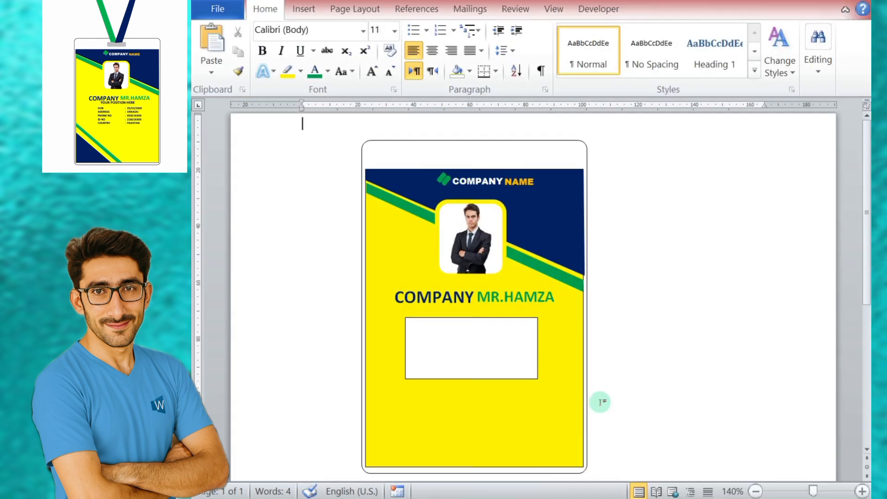
Step: Enter DOB and ADDRESS lines in the empty text box, each followed by a colon aligned in one column
click(450, 327)
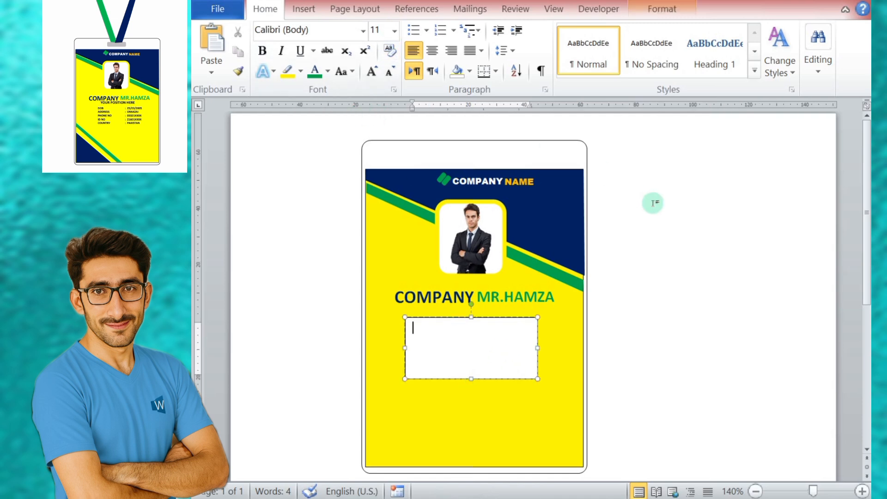
text(DOB    :)
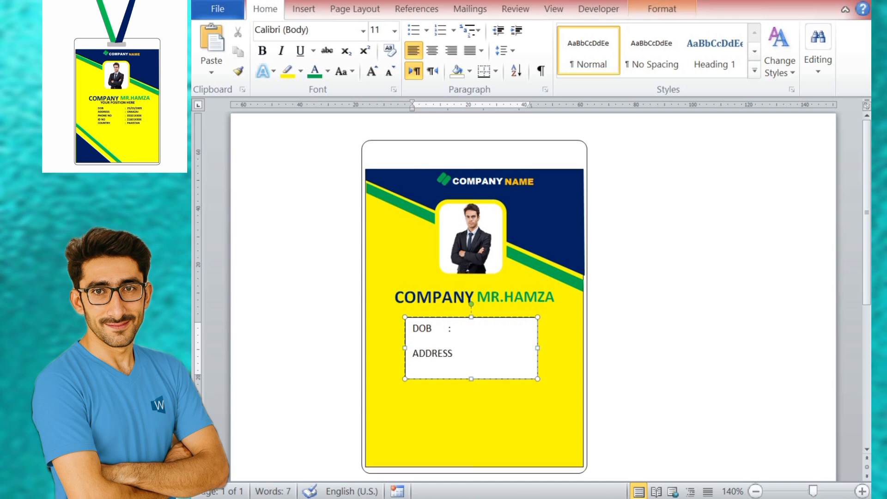
click(447, 328)
key(Tab)
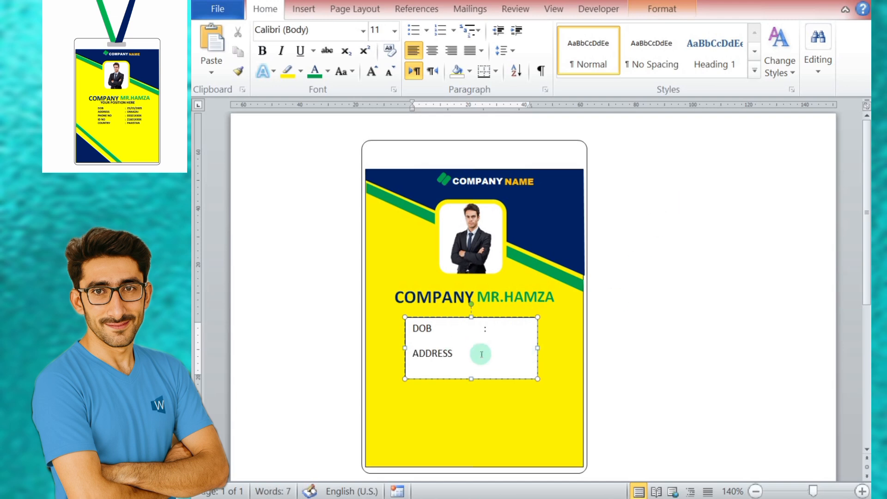
click(473, 352)
key(Tab)
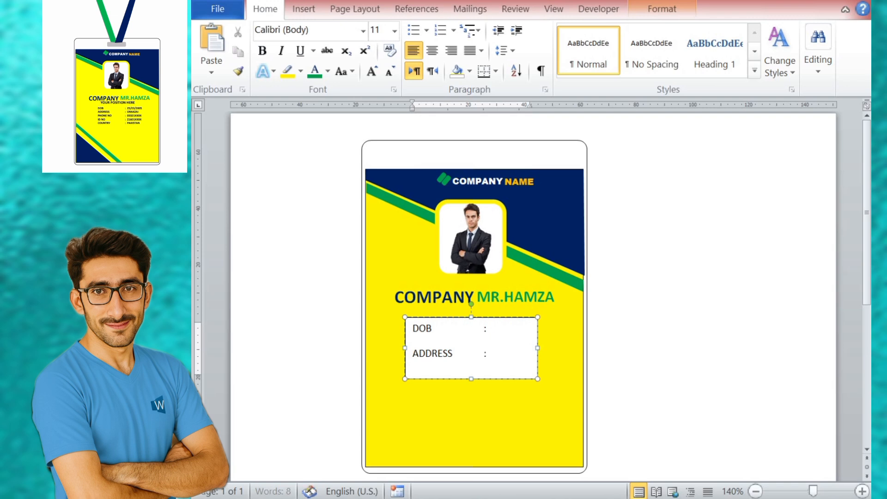
Step: Extend the details text box downward and add PHONE NO, ID NO and COUNTRY lines with aligned colons
key(Return)
drag(471, 379, 476, 435)
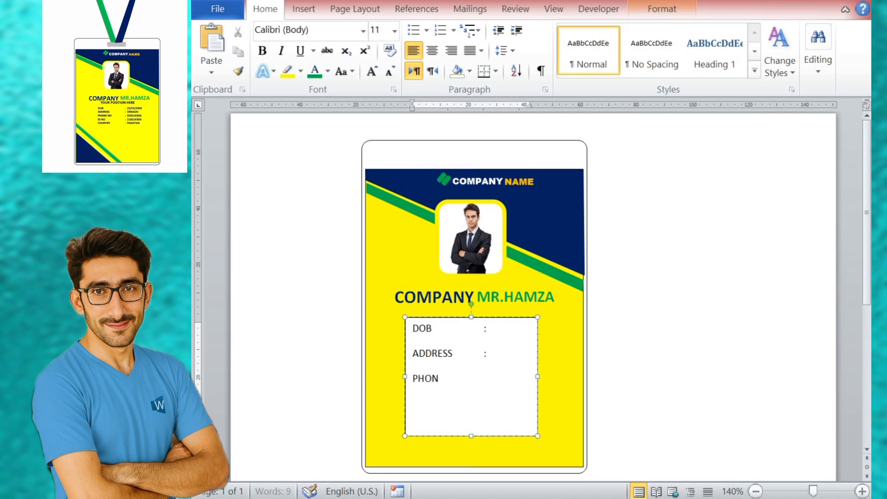
text(PHONE NO :)
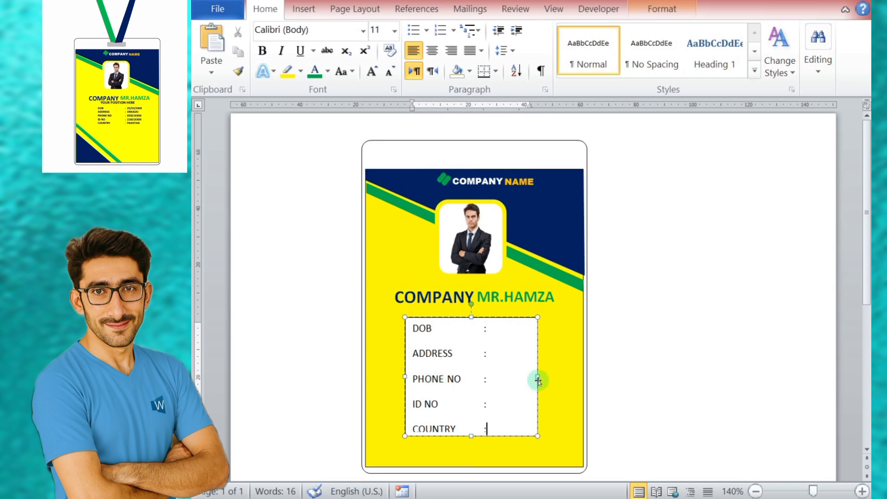
Step: Remove the space after paragraphs for all lines in the details text box
click(468, 317)
click(518, 51)
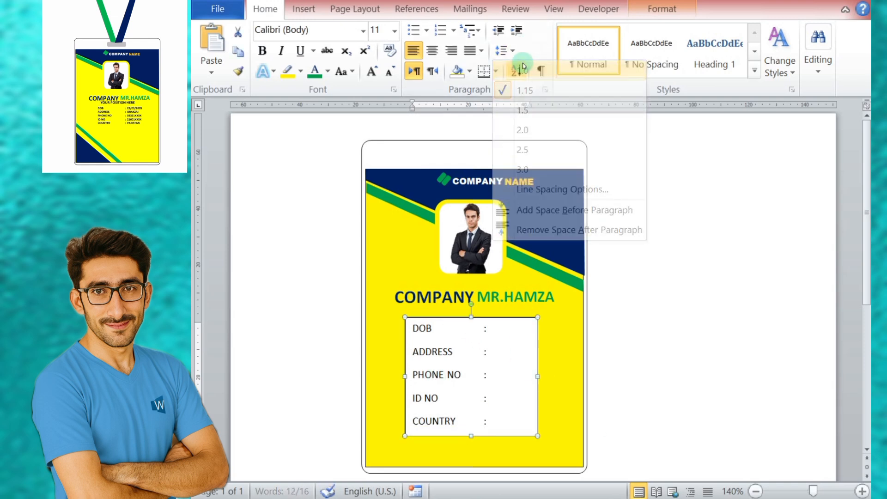
click(519, 228)
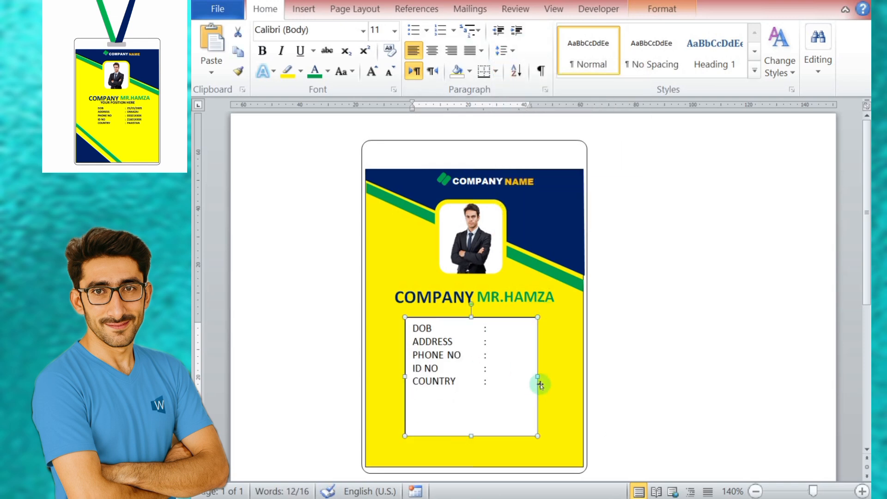
Step: Widen the details text box slightly and enter the date of birth on the DOB line
drag(537, 376, 546, 376)
click(498, 329)
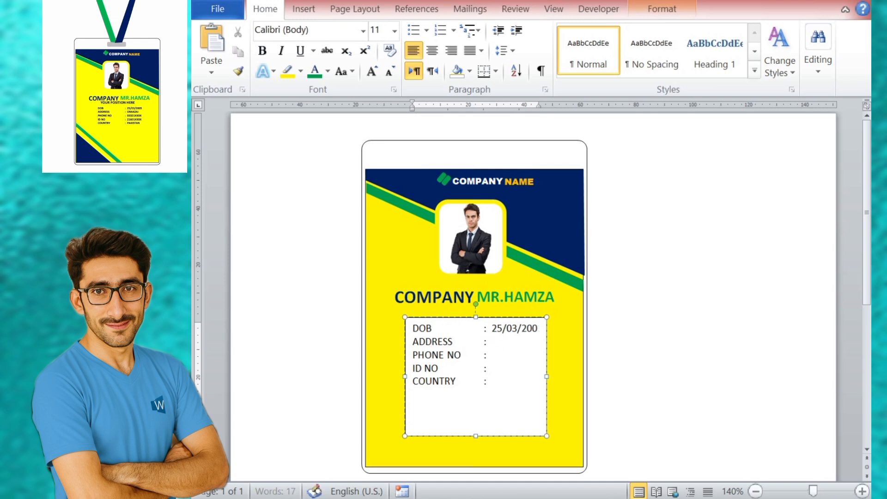
text(5)
key(Return)
key(BackSpace)
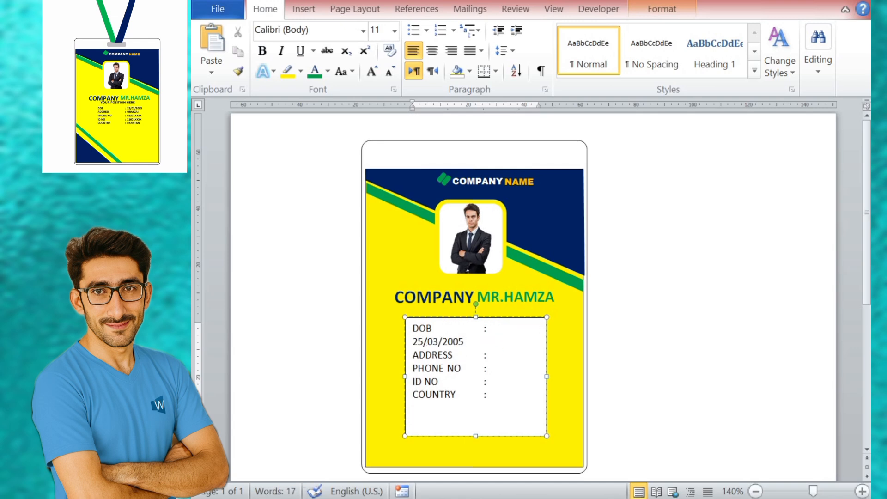
Step: Reduce all text in the details text box to size 10
click(468, 325)
click(472, 319)
click(390, 72)
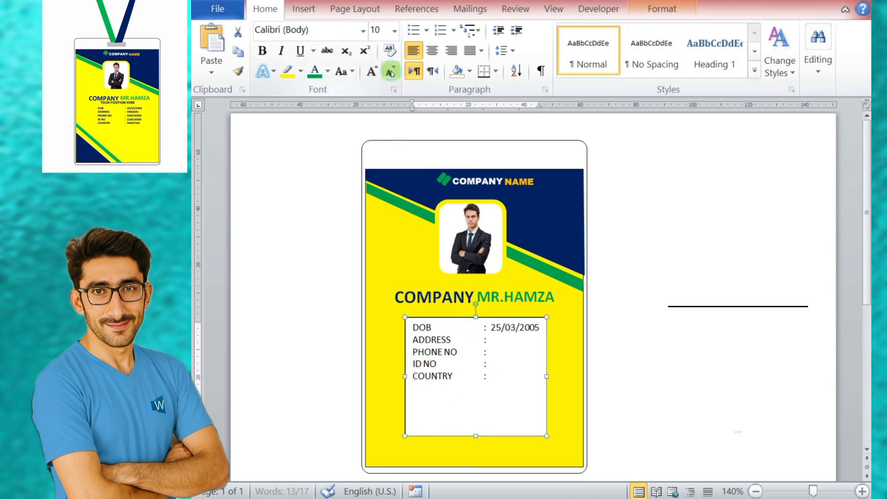
Step: Fill in the employee's address, phone number and ID number, and enter PAKISTAN as the country
click(492, 346)
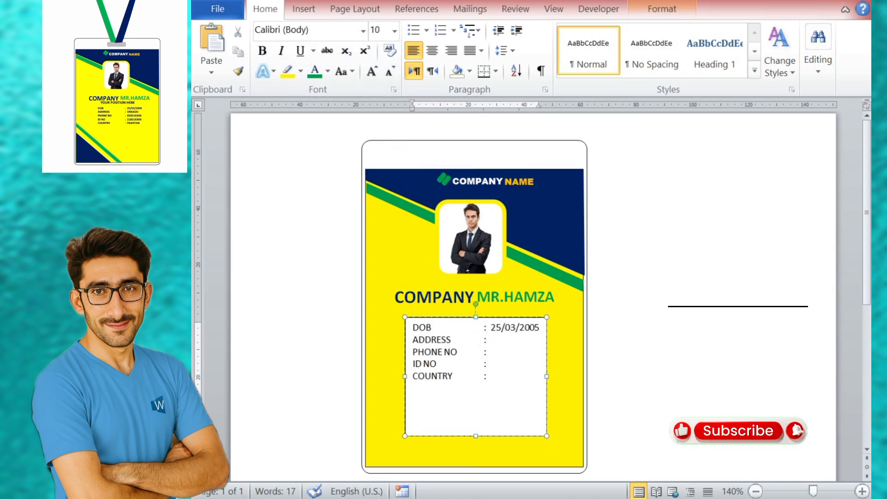
text(o)
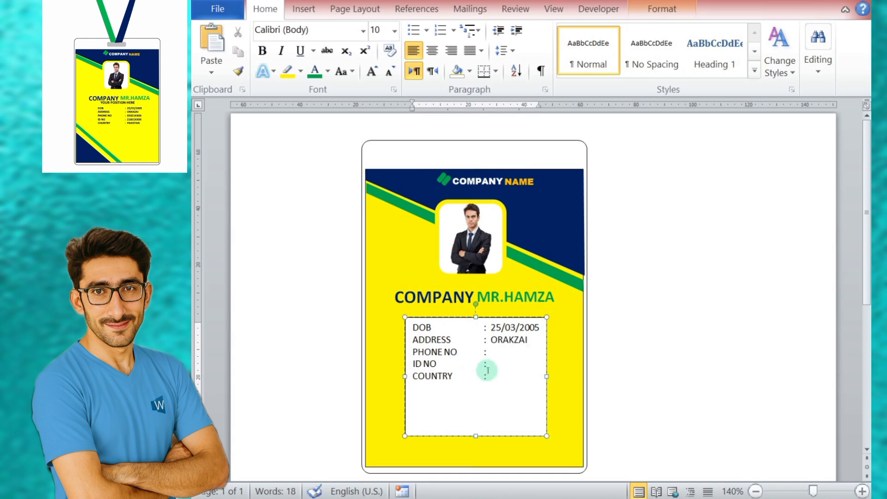
click(493, 354)
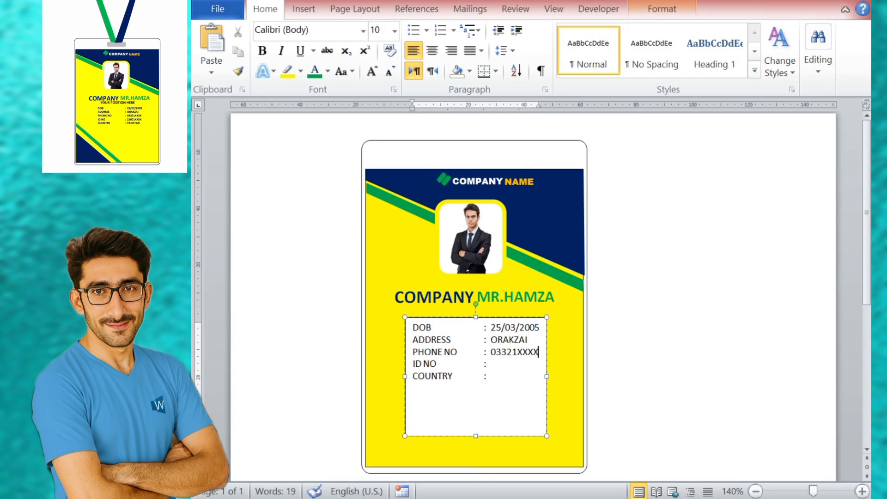
click(496, 367)
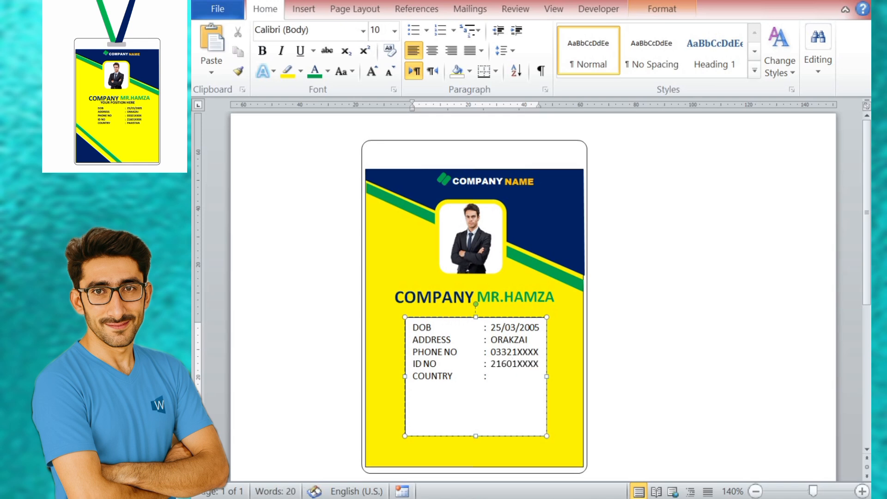
click(494, 378)
Step: Make all text in the details text box bold and reduce it to size 8
click(470, 322)
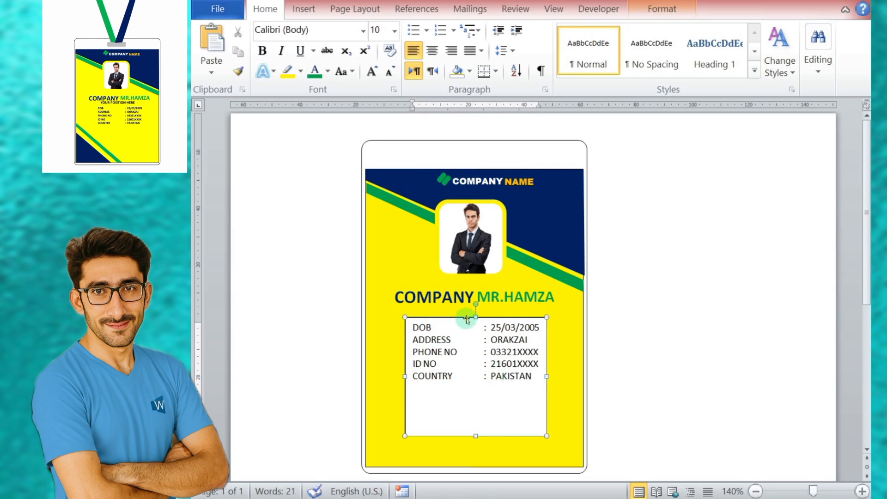
click(262, 51)
click(389, 71)
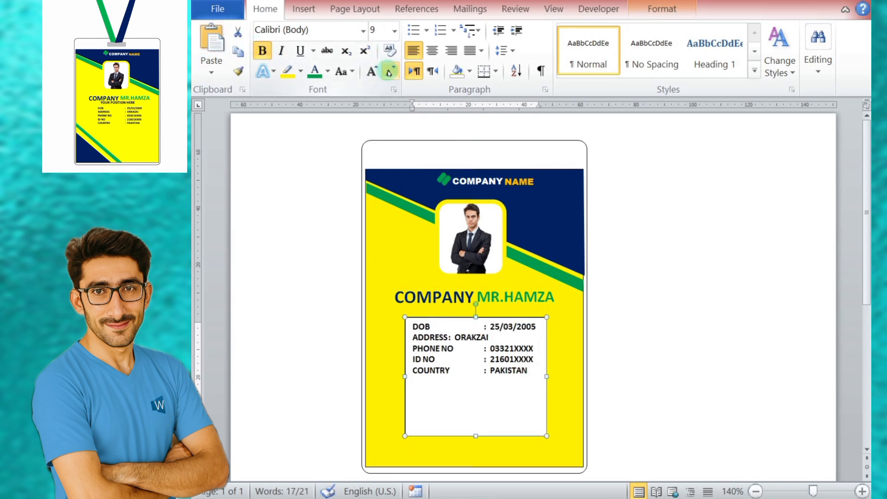
click(390, 71)
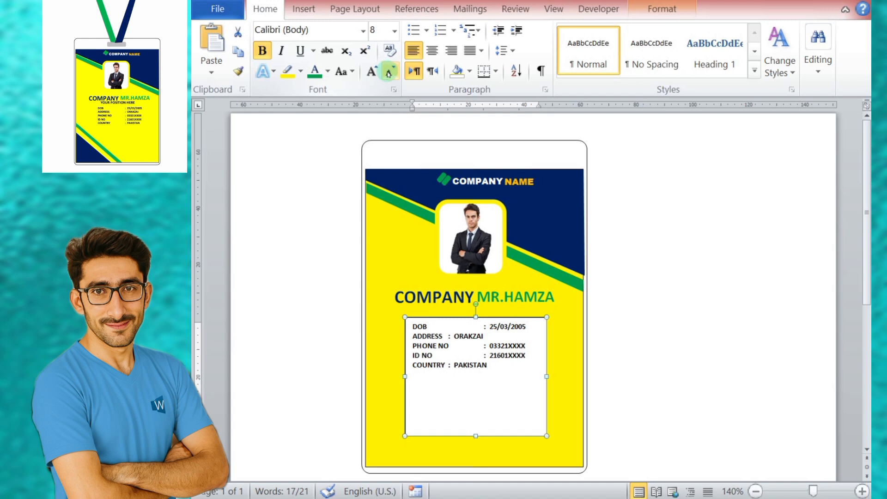
Step: Align the colons and values on the COUNTRY and ADDRESS lines with the other lines of the details list
click(449, 365)
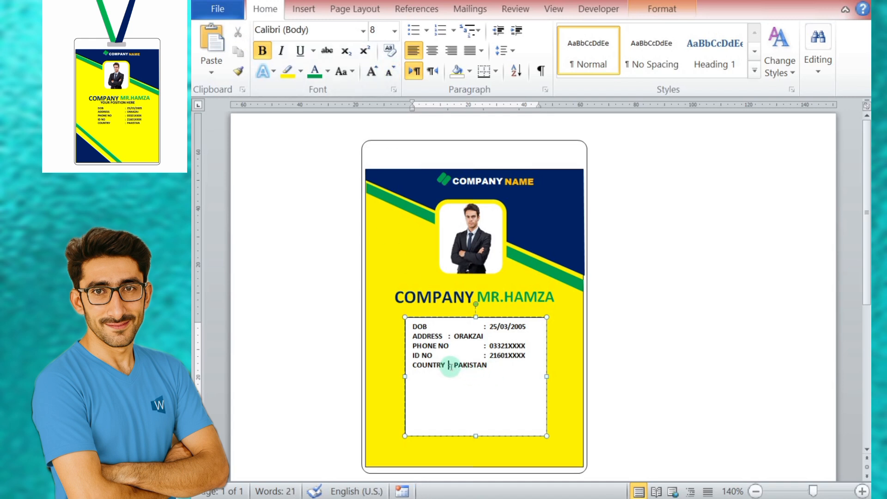
key(Tab)
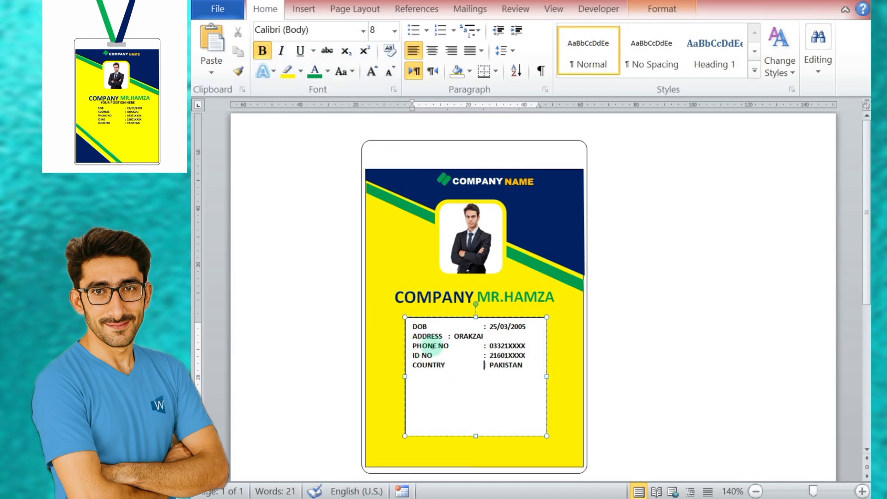
click(448, 335)
key(Tab)
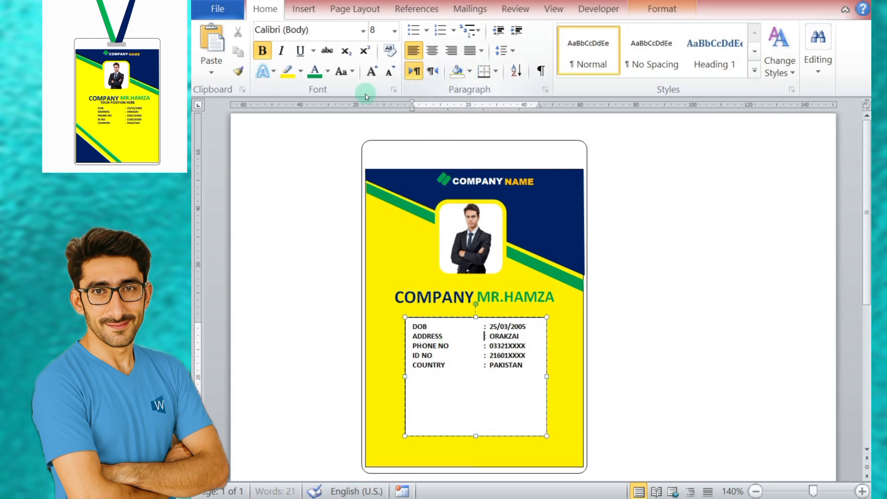
click(469, 71)
click(300, 72)
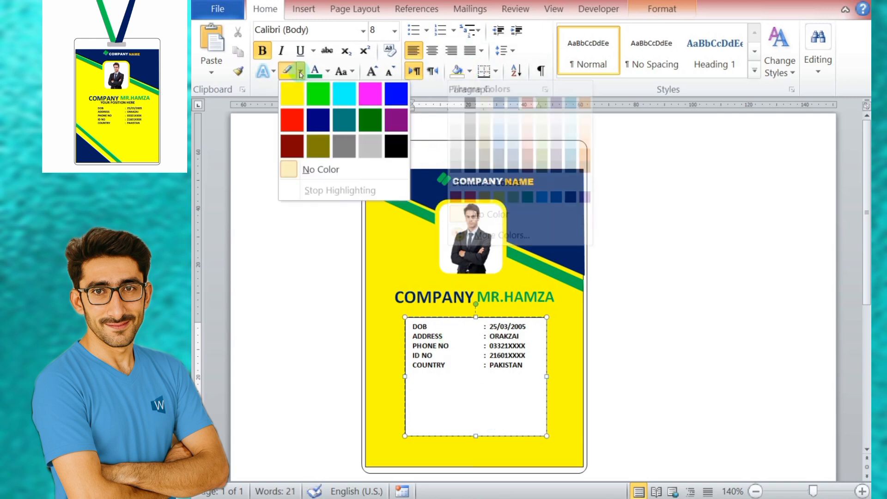
click(662, 9)
click(515, 30)
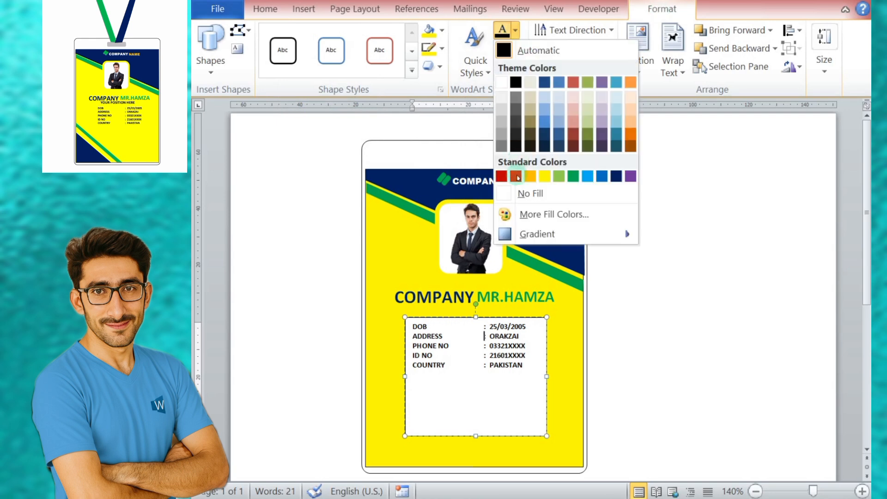
click(530, 193)
click(515, 48)
click(531, 211)
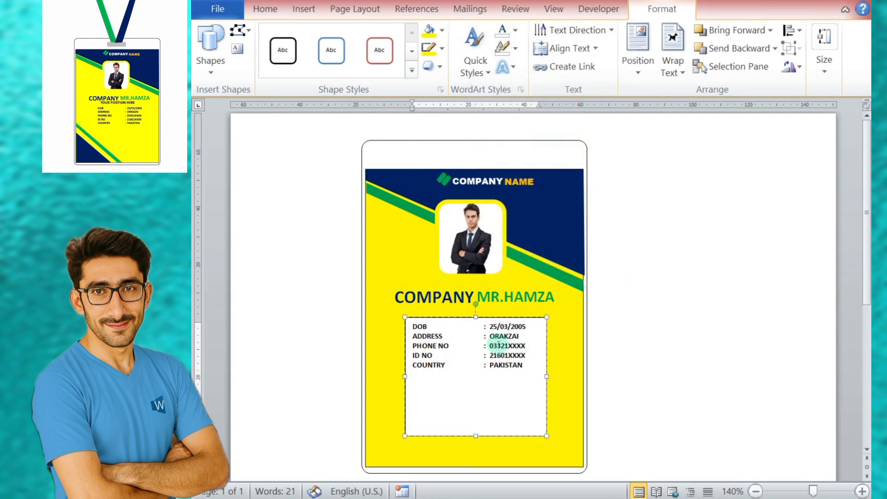
Step: Remove the fill and the outline from the employee details text box
click(460, 317)
click(442, 30)
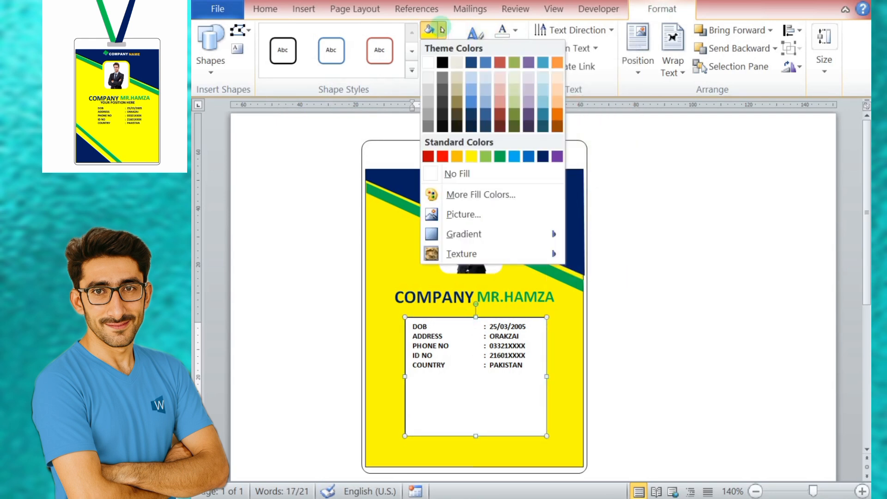
click(462, 174)
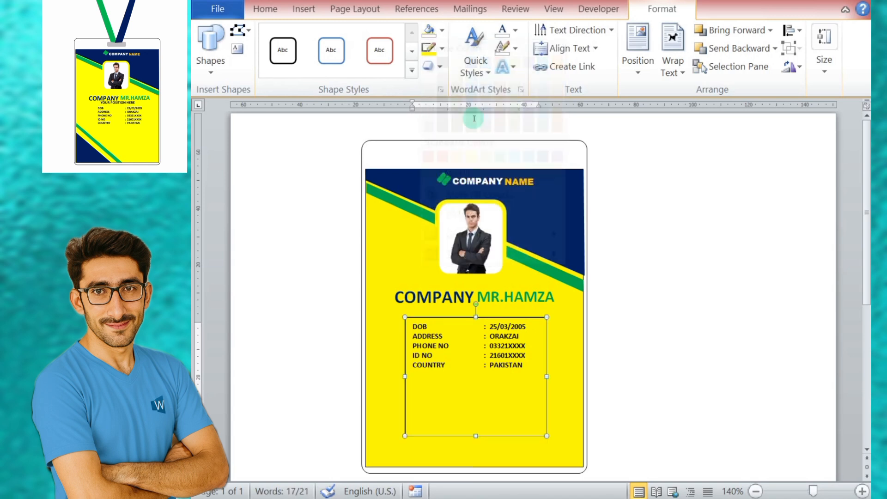
click(442, 48)
click(462, 192)
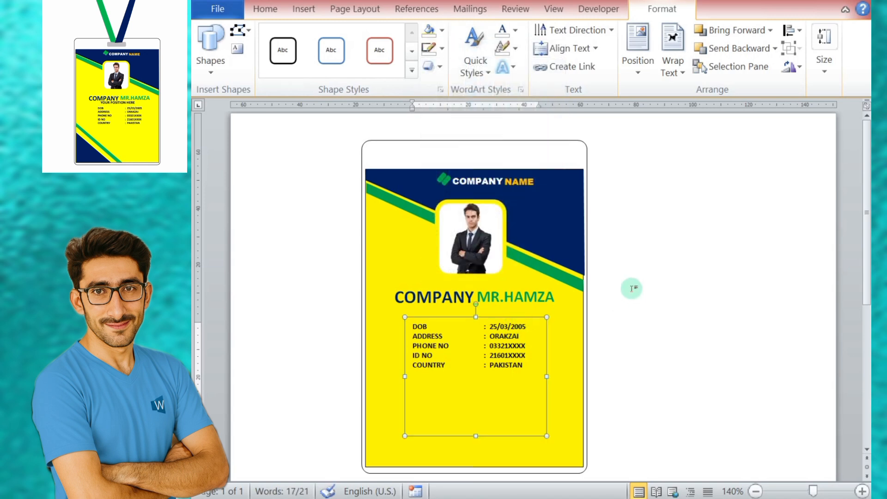
Step: Nudge the details text box slightly up and to the right beneath the employee name
key(Up)
key(Up)
key(Up)
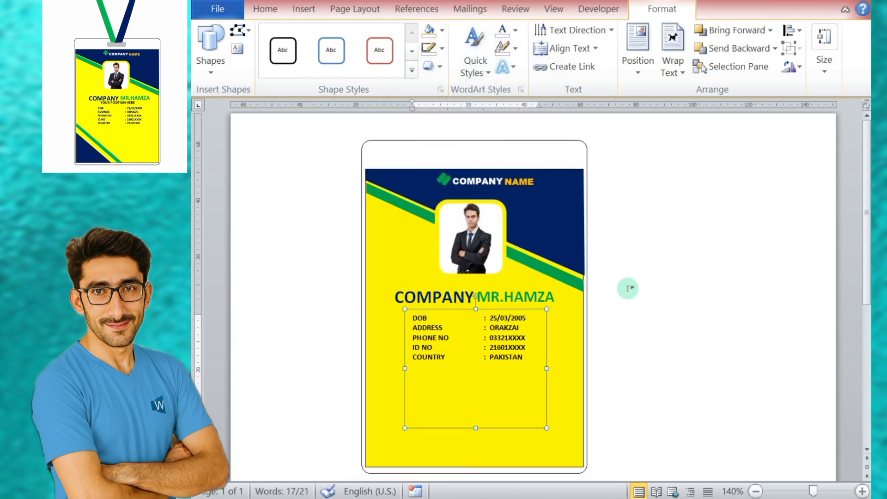
key(Down)
key(Down)
key(Left)
key(Left)
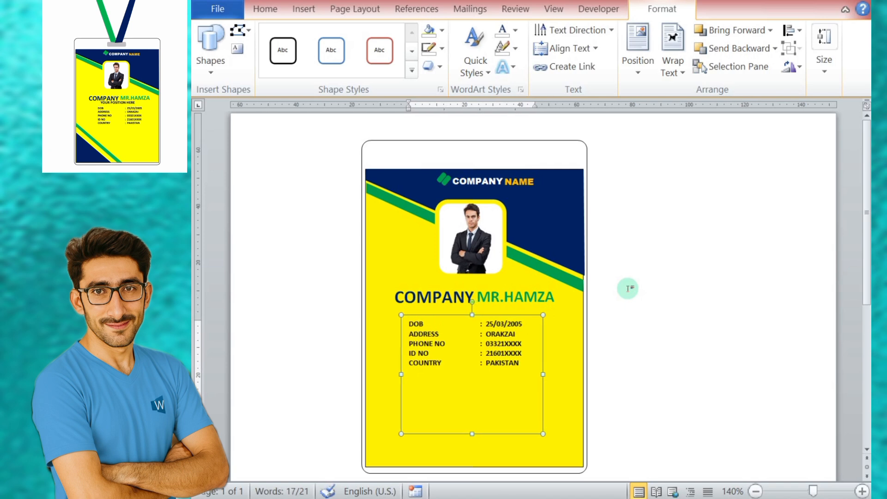
key(Right)
key(Right)
key(Right)
key(Right)
Step: Nudge the large employee name line slightly to the right above the details list and deselect it
click(504, 287)
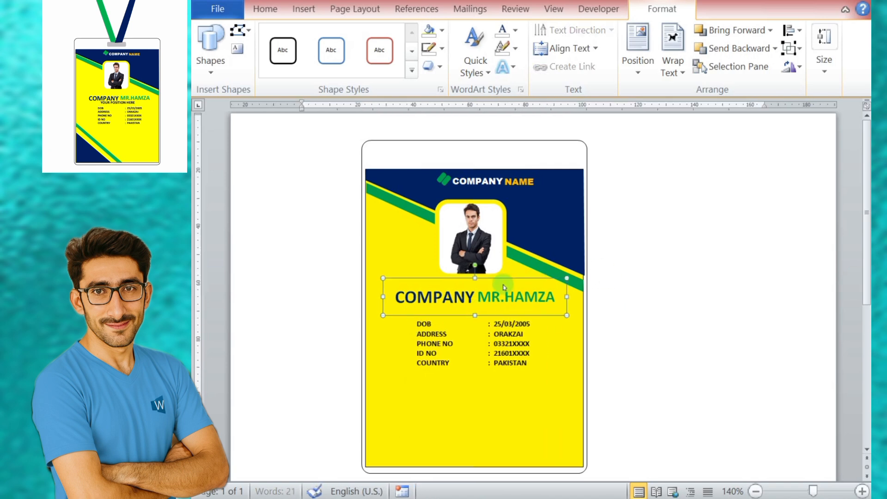
key(Right)
key(Right)
key(Right)
click(524, 362)
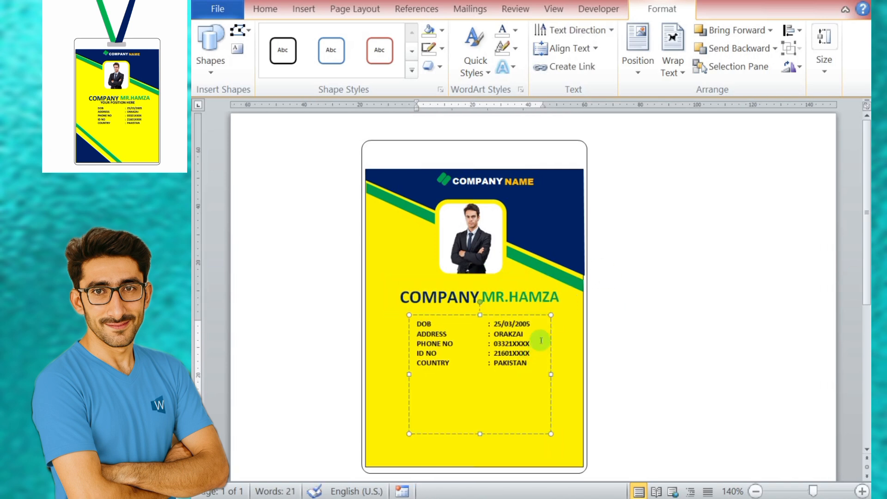
click(478, 310)
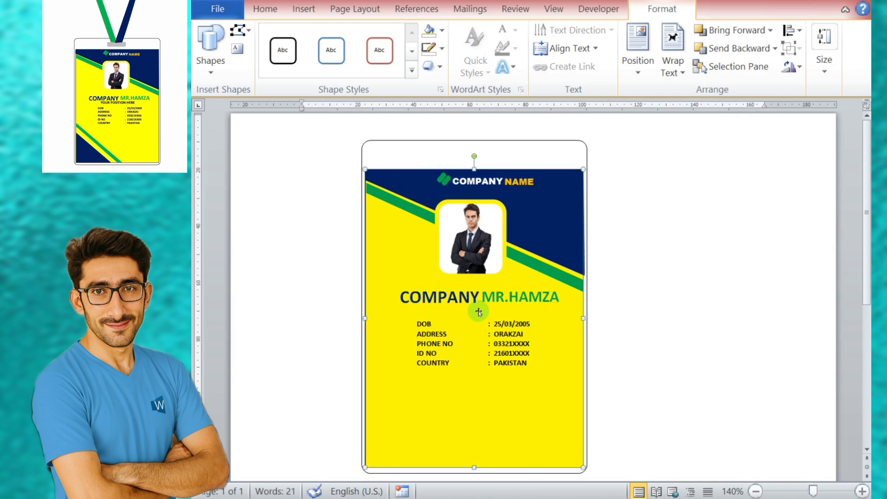
click(658, 314)
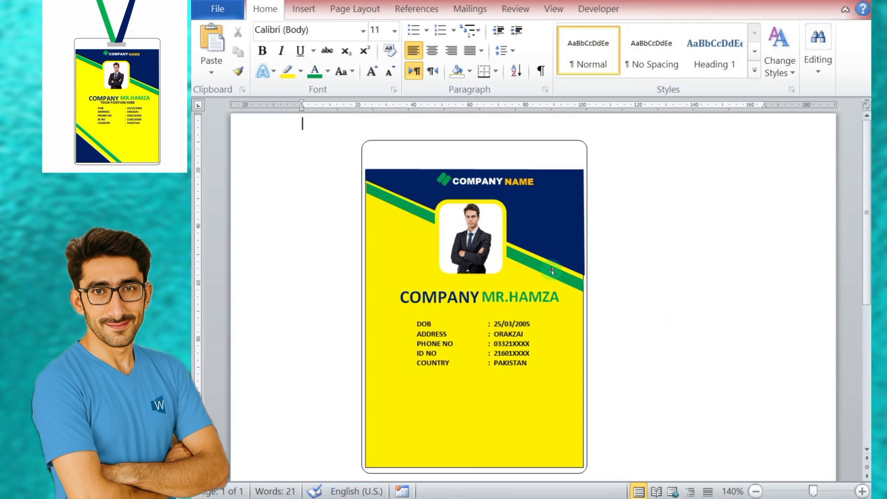
Step: Insert a narrow text box between the employee name line and the details list, about as wide as the list
click(303, 9)
click(399, 47)
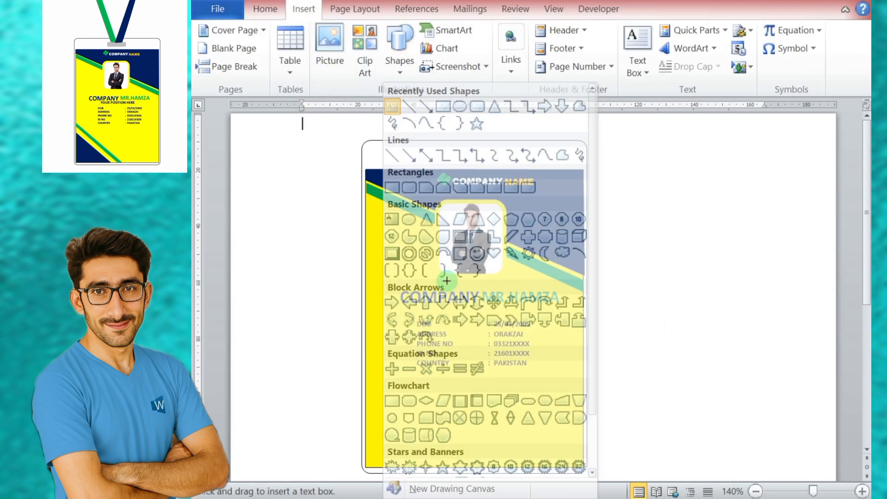
drag(417, 305, 540, 314)
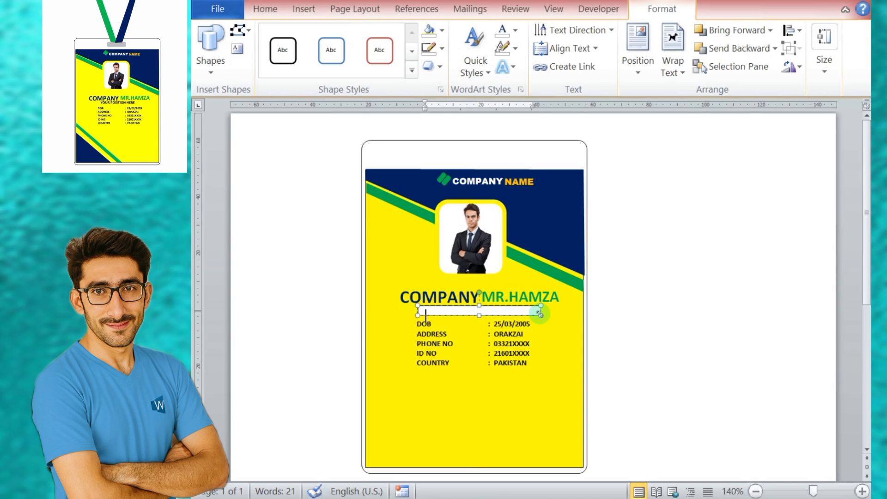
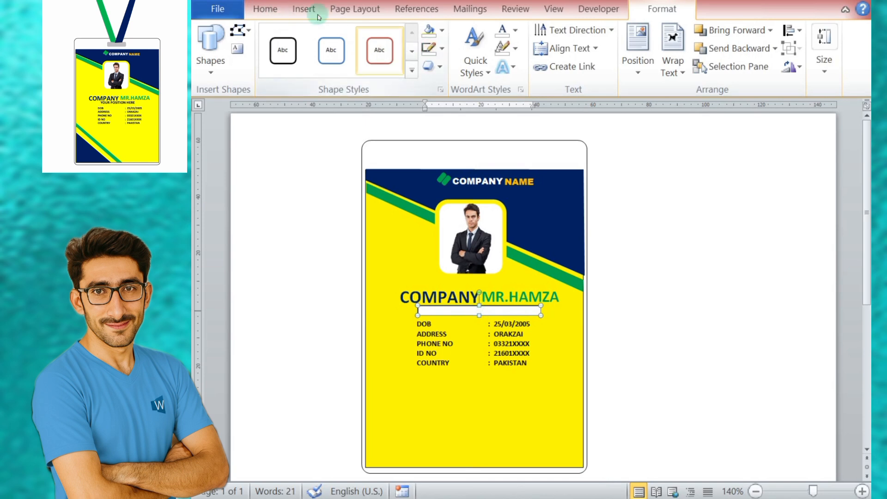
Step: Enter "your position here" in the narrow text box beneath the employee name and make the box tall enough for the line
click(266, 9)
click(328, 72)
click(327, 122)
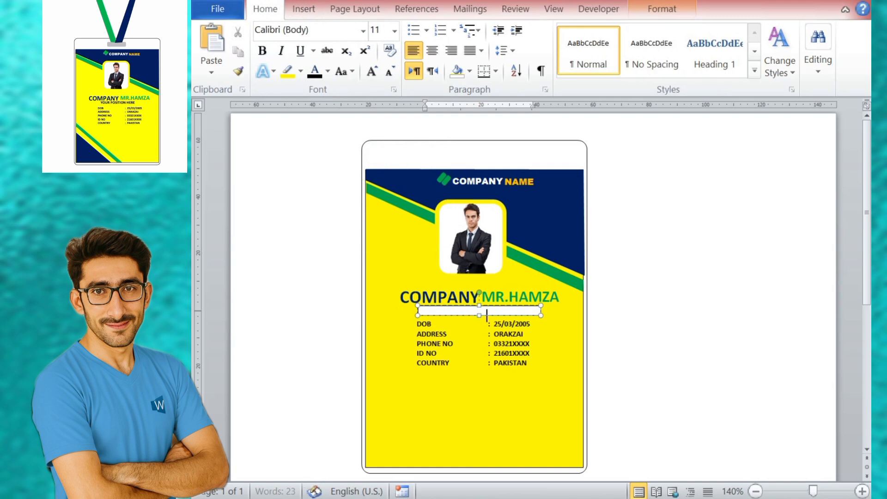
click(472, 310)
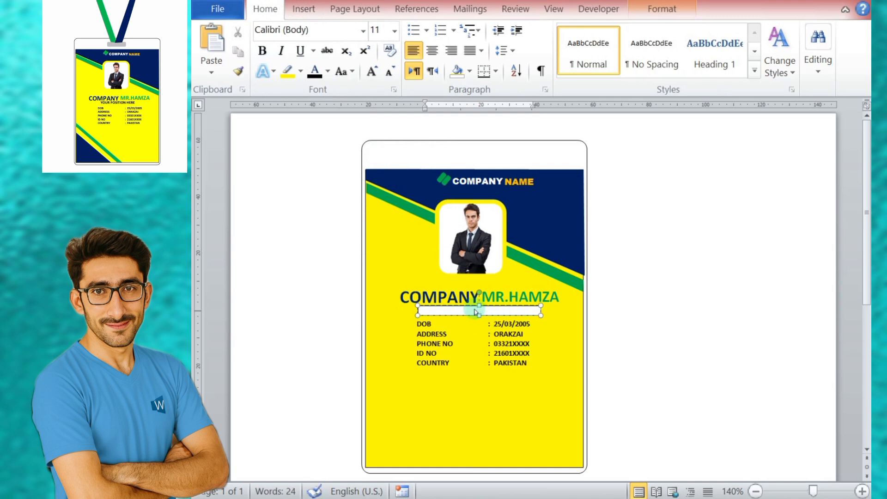
click(473, 306)
click(314, 71)
click(314, 70)
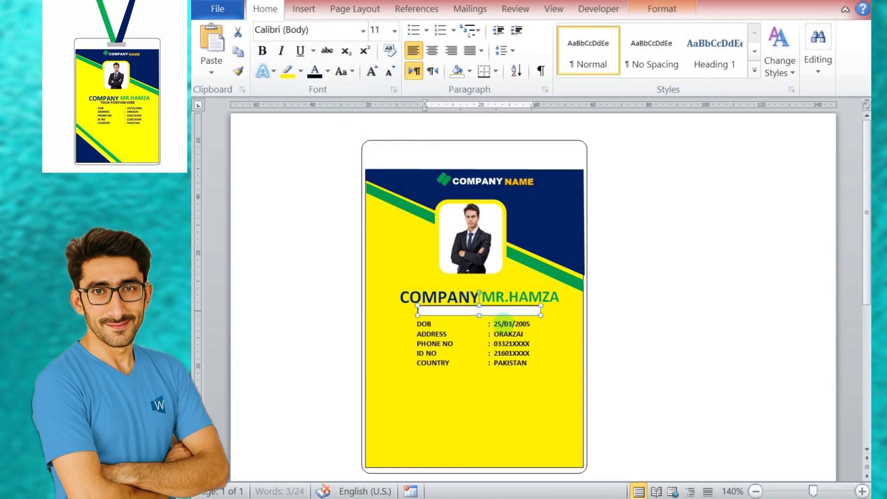
text(your position here)
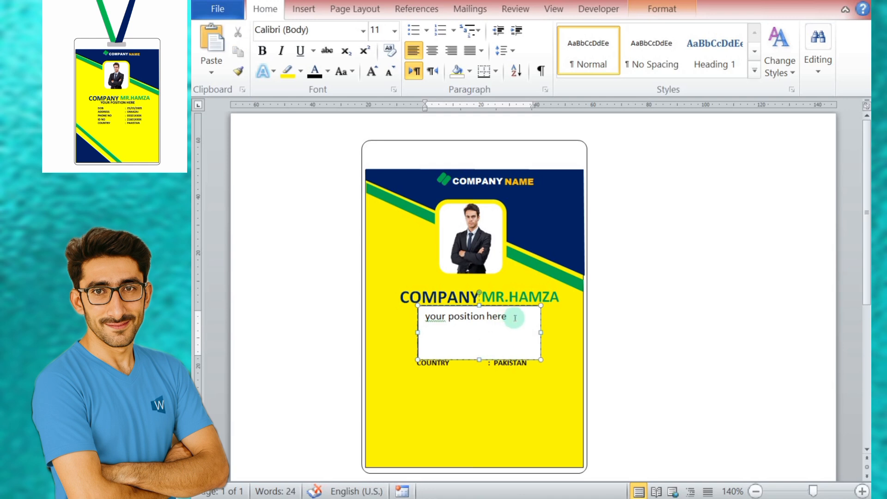
Step: Change the position line to uppercase
click(472, 306)
click(352, 71)
click(365, 129)
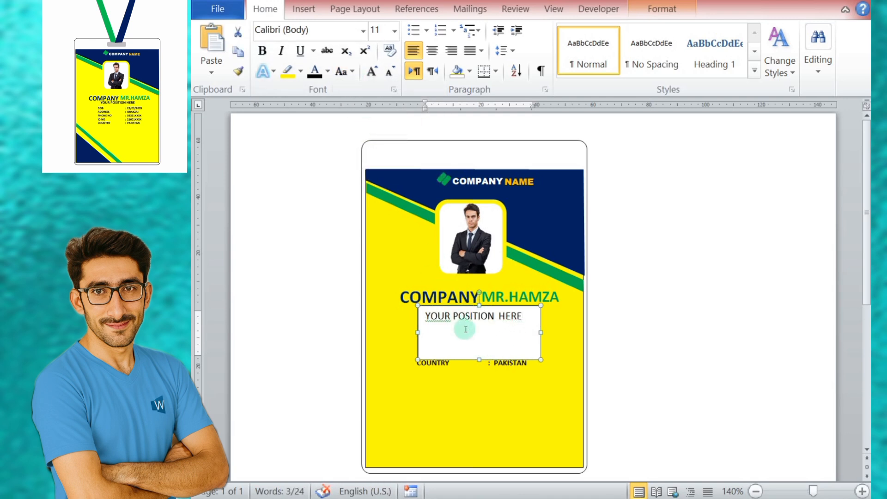
Step: Remove the fill from the position line's text box and widen the box slightly to the right
click(661, 9)
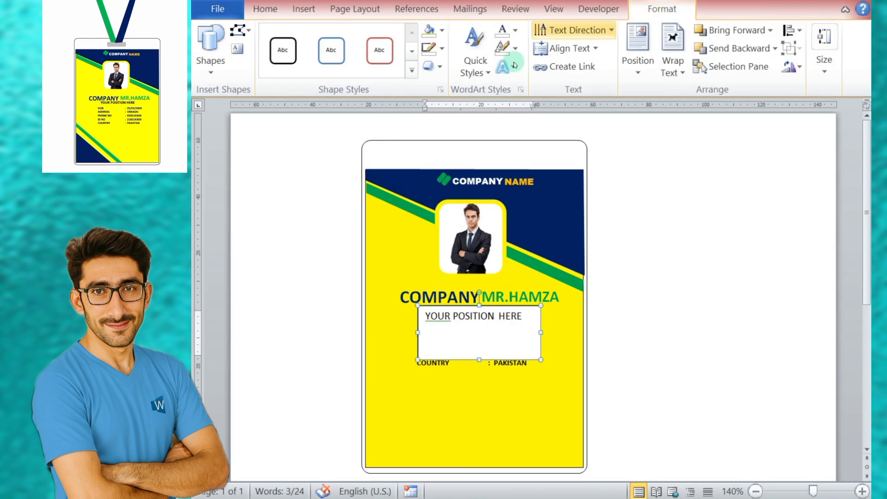
click(442, 30)
click(443, 174)
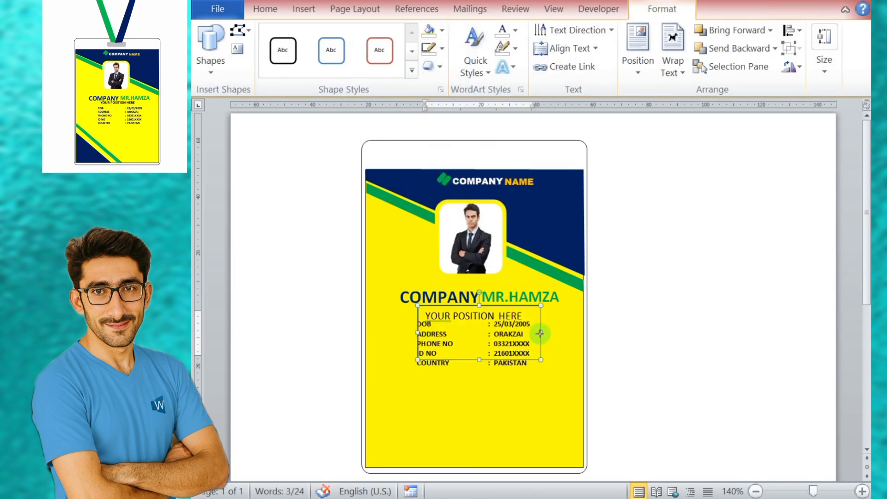
drag(539, 333, 551, 333)
Step: Format the position line as bold 10 pt text and move its box slightly up and right beneath the employee name
click(264, 9)
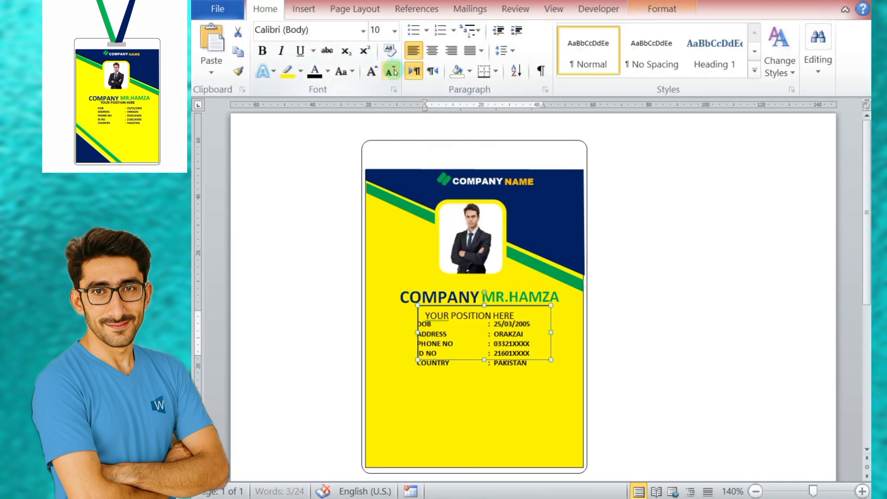
drag(475, 311, 470, 305)
click(405, 153)
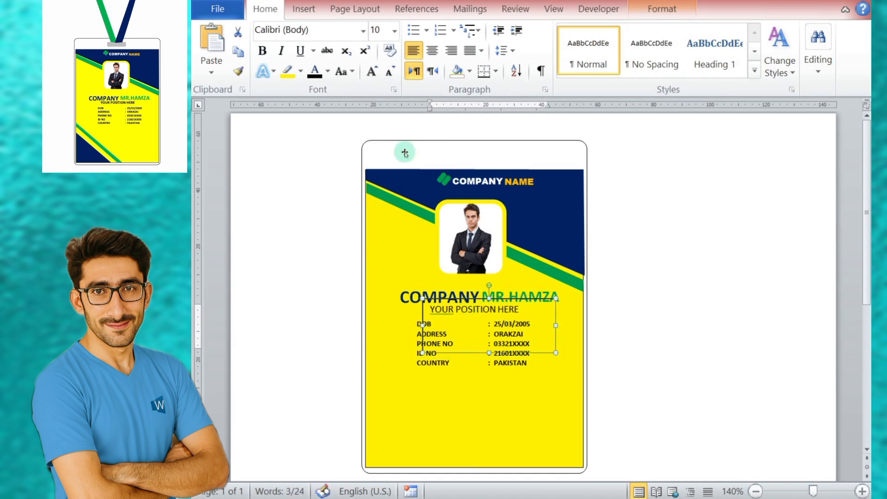
click(262, 50)
Step: Ignore the grammar suggestion on the word YOUR in the position line
click(716, 330)
right_click(444, 313)
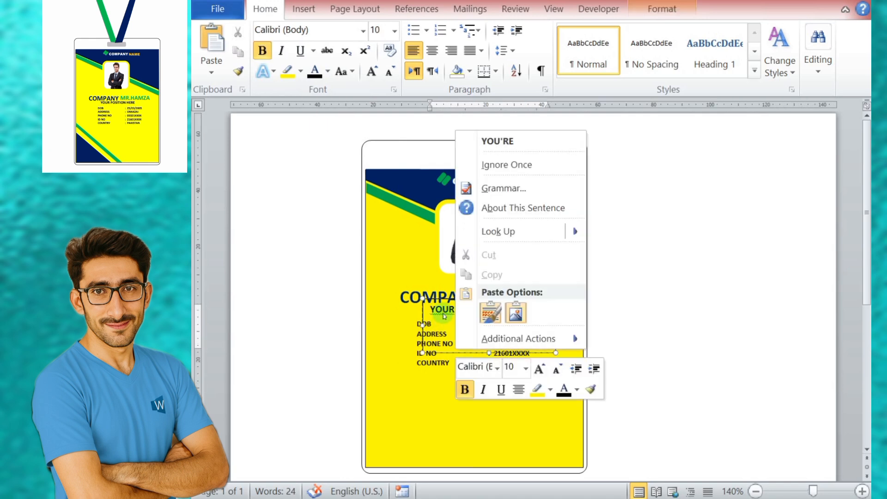
click(507, 164)
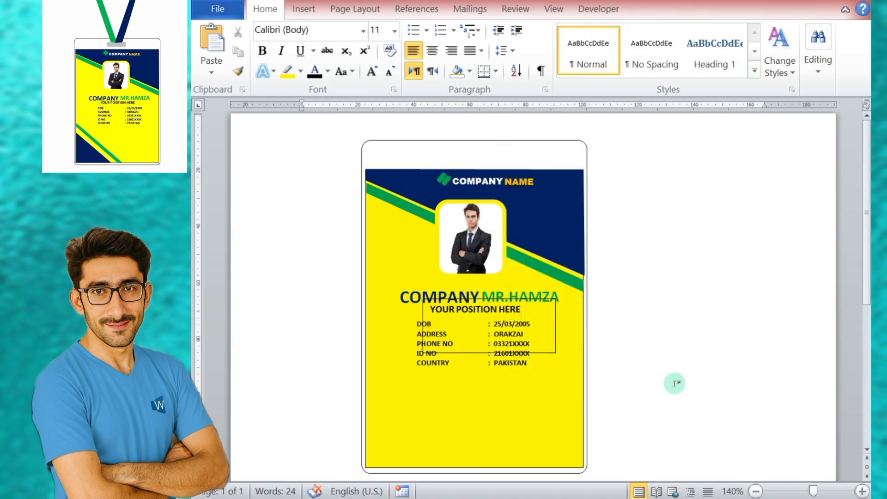
Step: Remove the outline from the position line's text box and deselect it
click(537, 329)
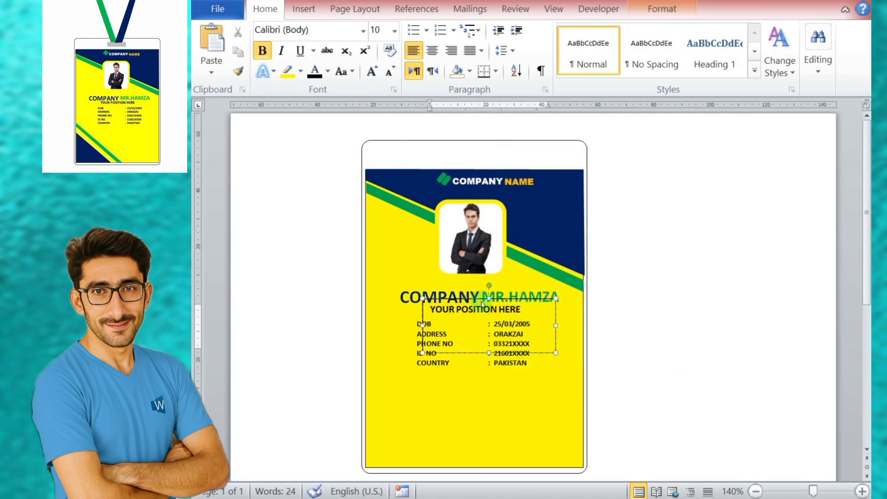
click(662, 9)
click(434, 48)
click(466, 192)
click(711, 297)
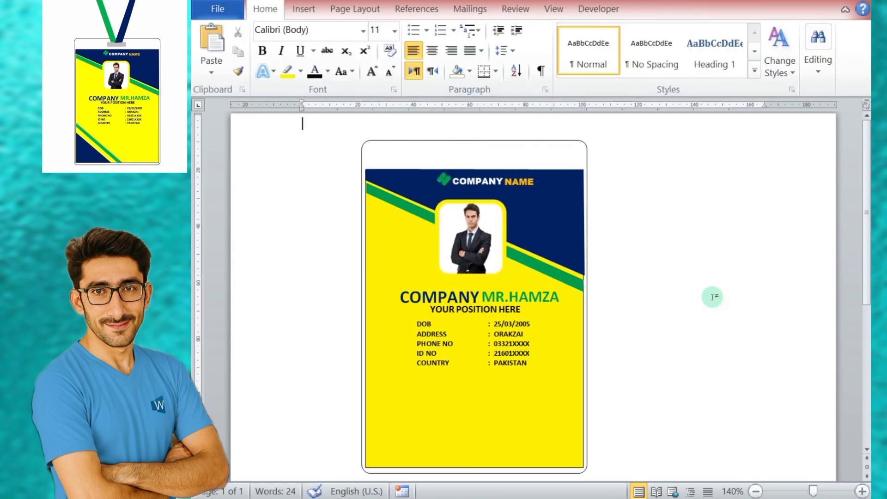
Step: Nudge the position line's text box slightly down and to the left
click(480, 303)
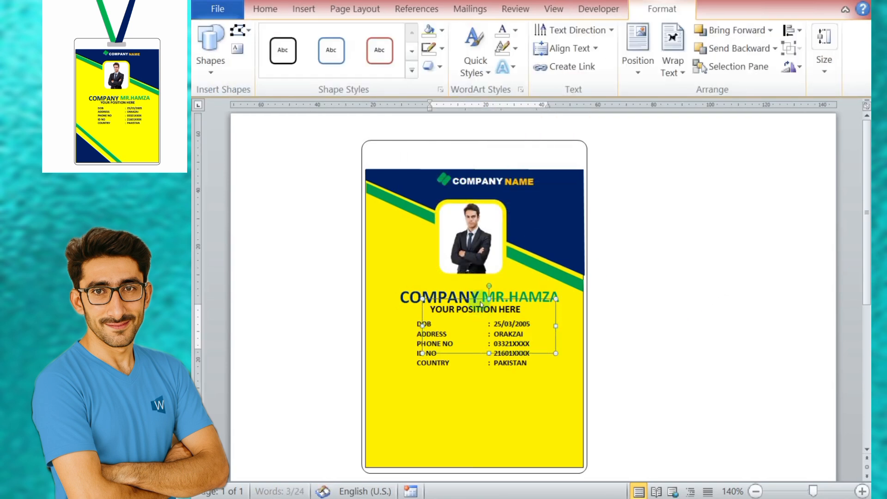
key(Down)
key(Left)
key(Left)
key(Left)
key(Left)
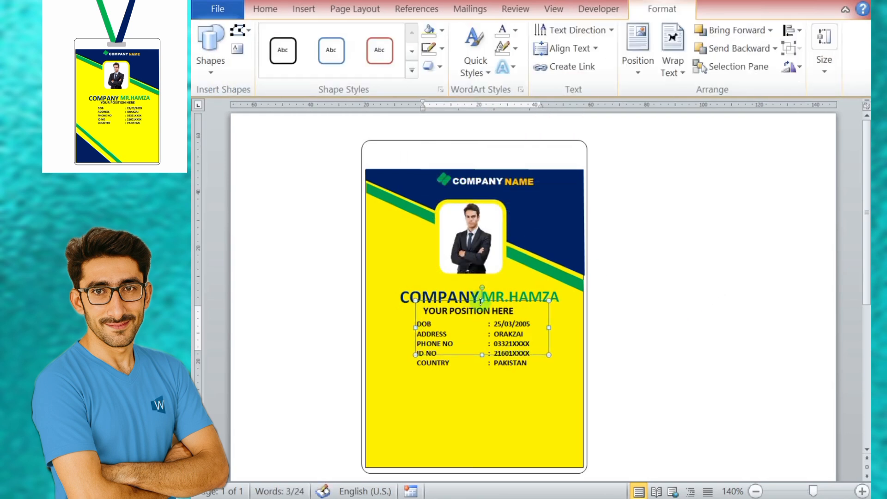
Step: Nudge the employee details list slightly to the right
click(496, 368)
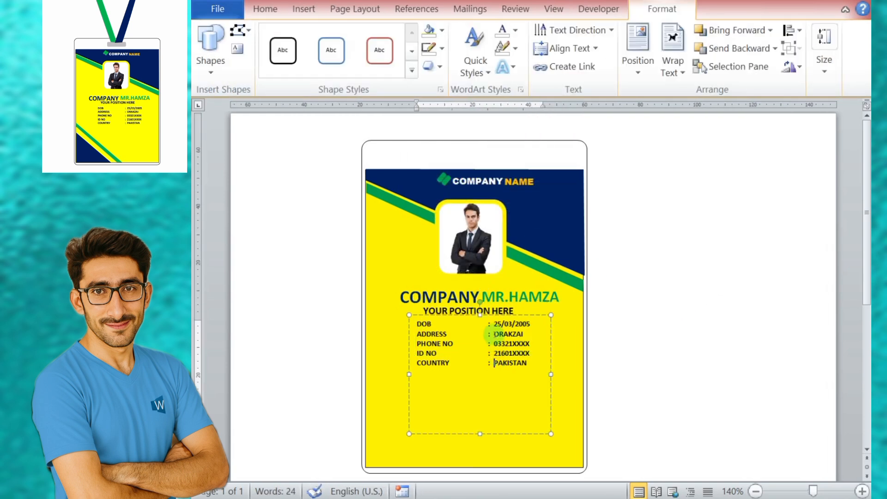
key(Right)
key(Right)
key(Right)
key(Right)
Step: Nudge the position line slightly right and up so it sits centred beneath the employee name line, and deselect it
click(469, 311)
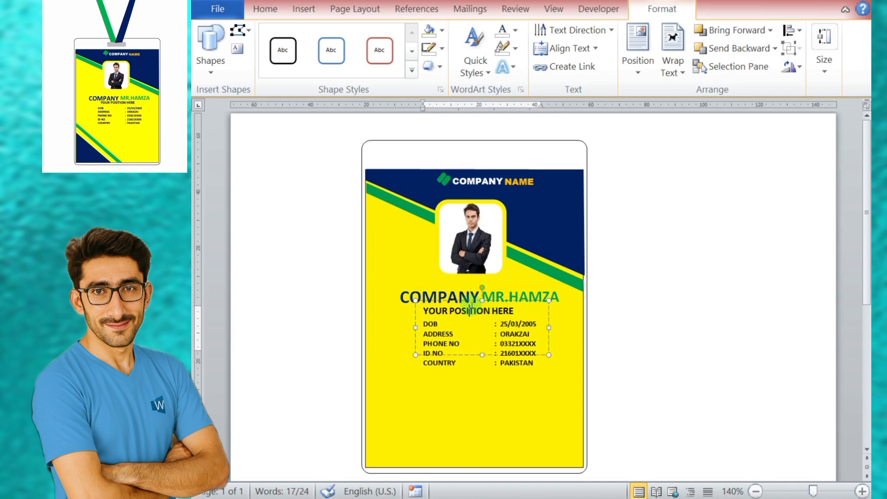
click(476, 301)
key(Right)
key(Right)
key(Right)
key(Right)
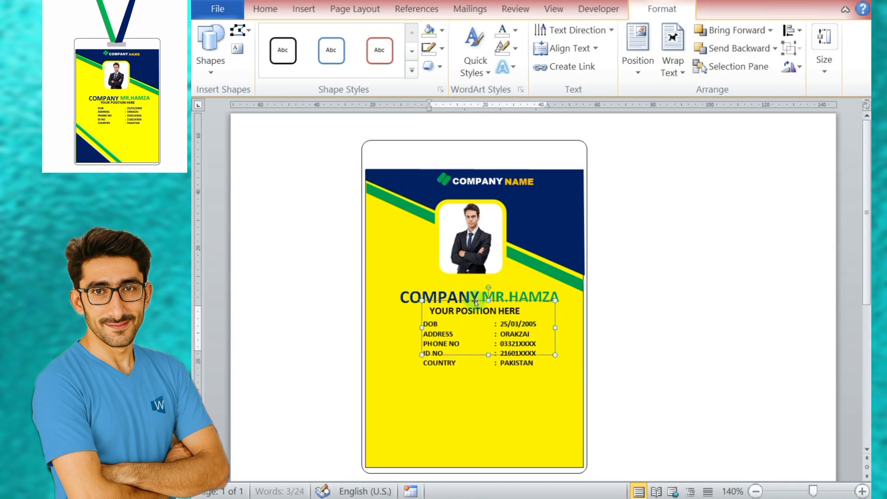
key(Right)
key(Right)
click(687, 358)
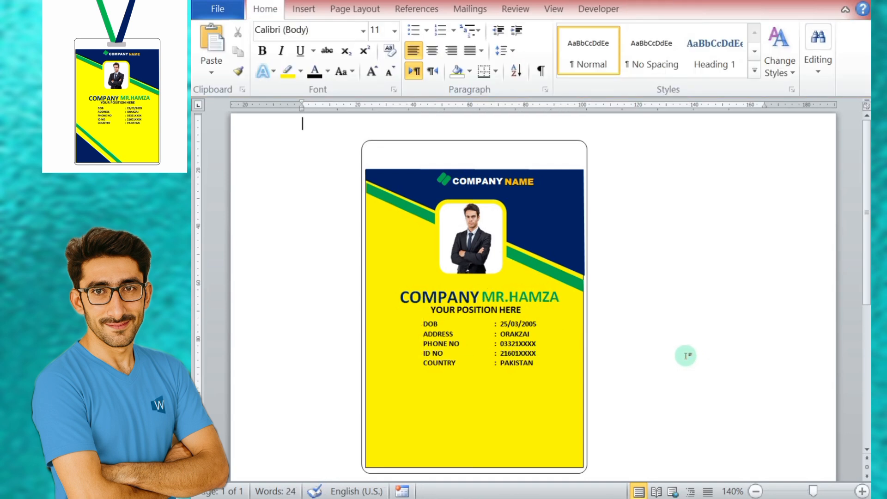
Step: Draw a right triangle shape and place it in the bottom-left corner of the yellow card area
click(568, 208)
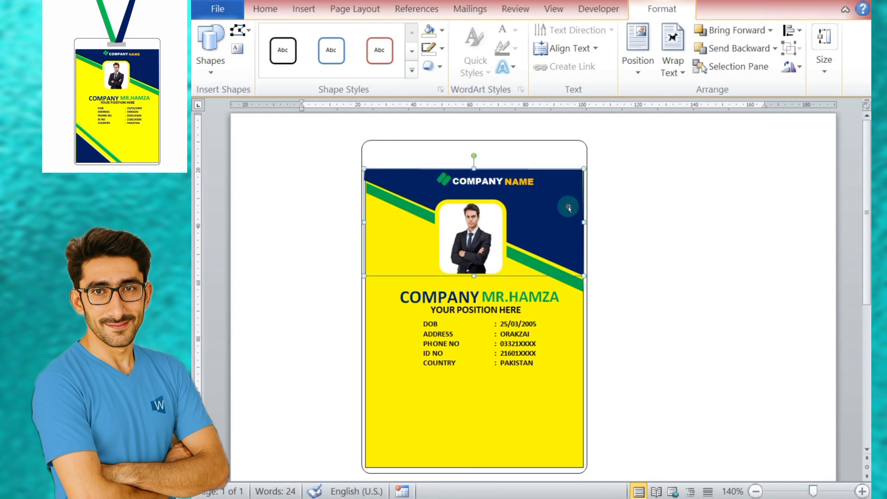
click(690, 254)
click(303, 8)
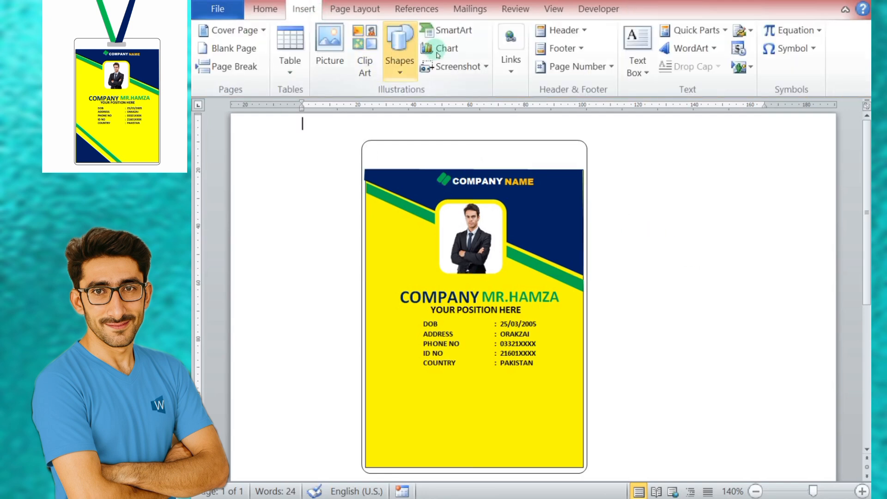
click(400, 73)
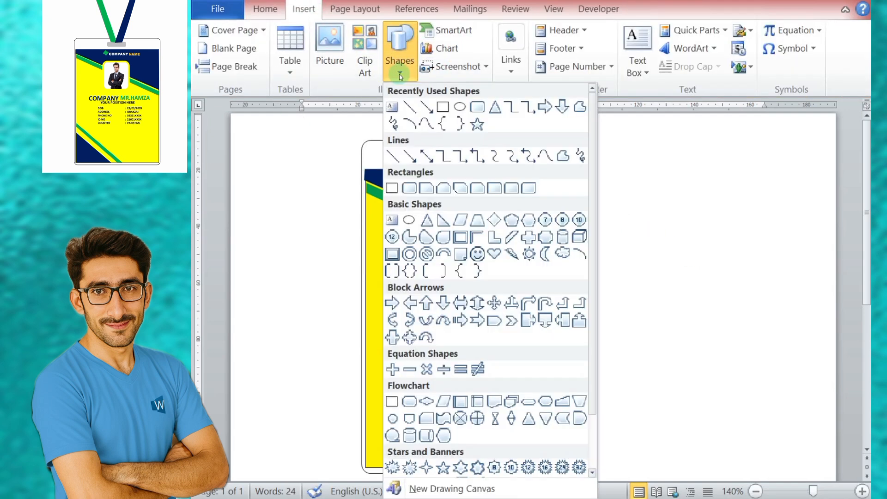
click(442, 220)
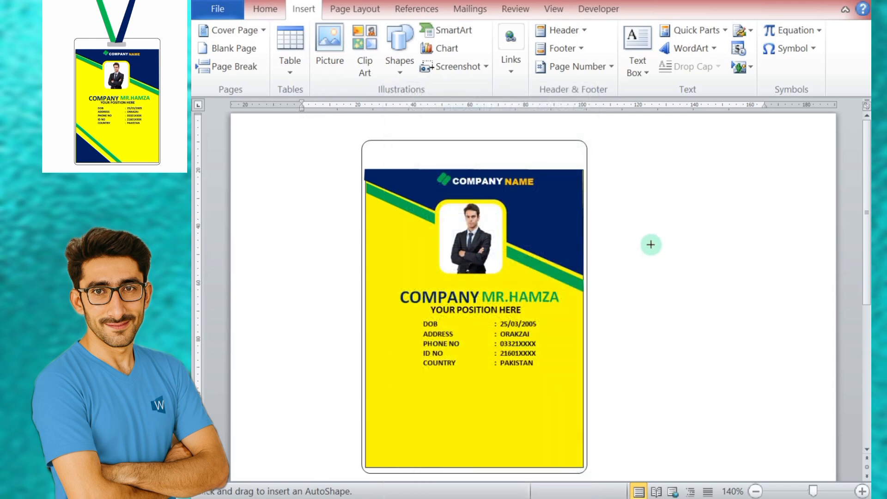
drag(636, 306, 726, 383)
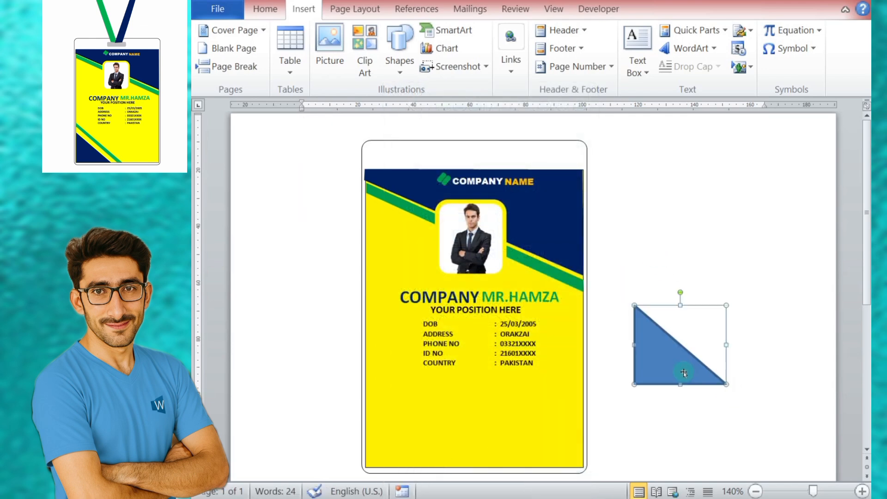
drag(667, 379, 398, 462)
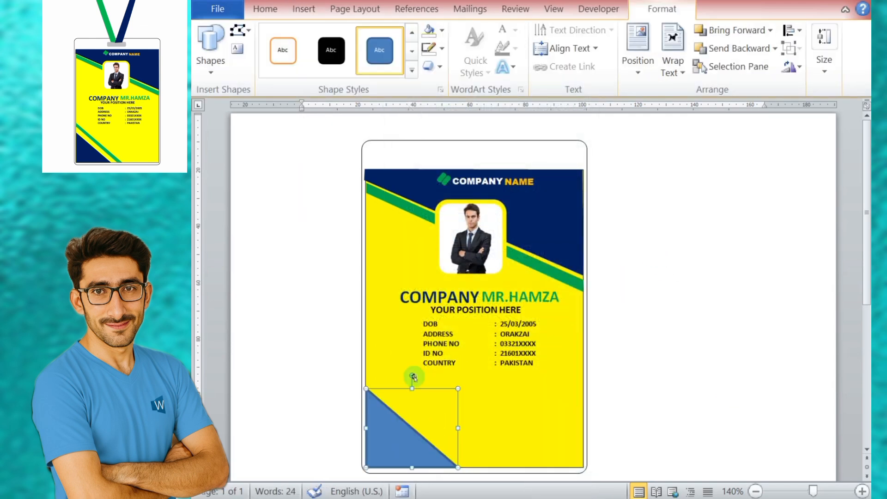
Step: Fill the corner triangle with dark blue, remove its outline and deselect it
click(442, 29)
click(543, 153)
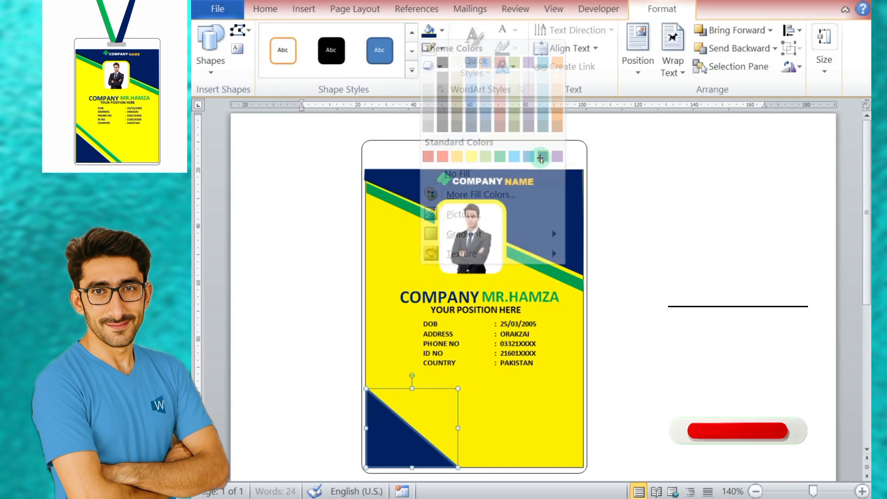
click(443, 49)
click(451, 192)
click(694, 291)
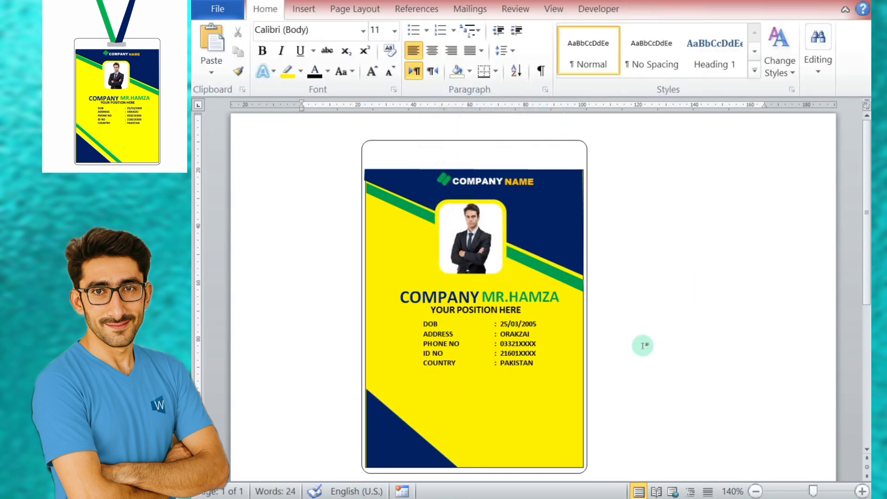
Step: Try a rotated, smaller copy of the green stripe along the corner triangle's slanted edge, and delete the copy
click(556, 273)
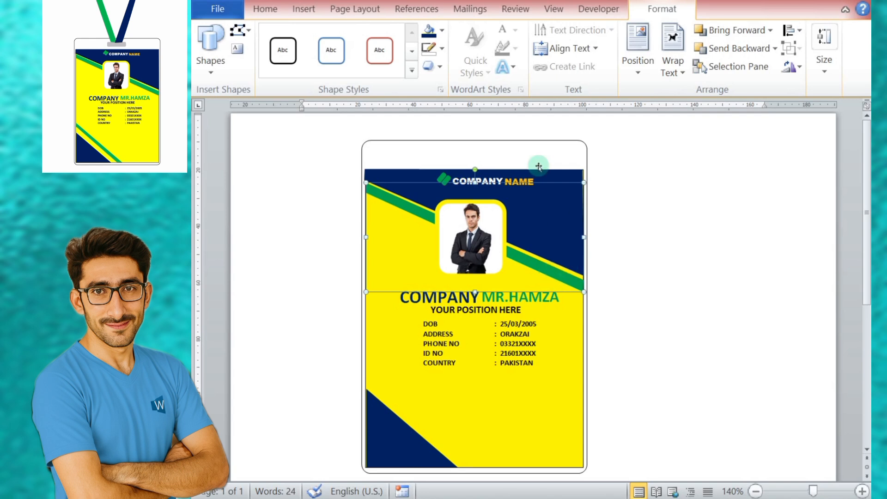
right_click(528, 263)
click(559, 213)
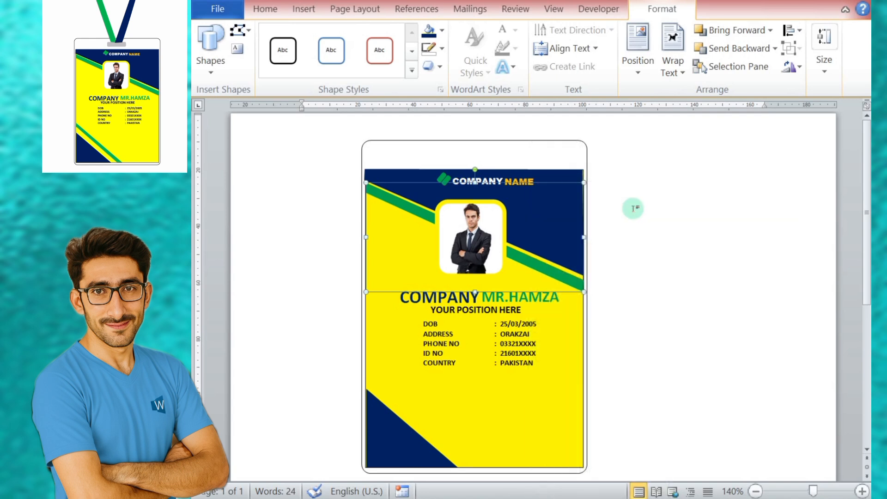
right_click(633, 206)
click(667, 273)
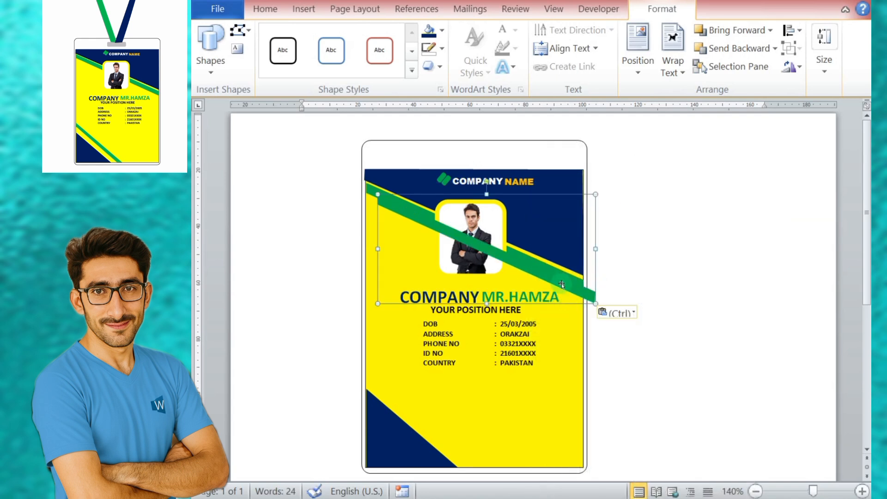
drag(486, 181, 502, 206)
drag(486, 251, 446, 352)
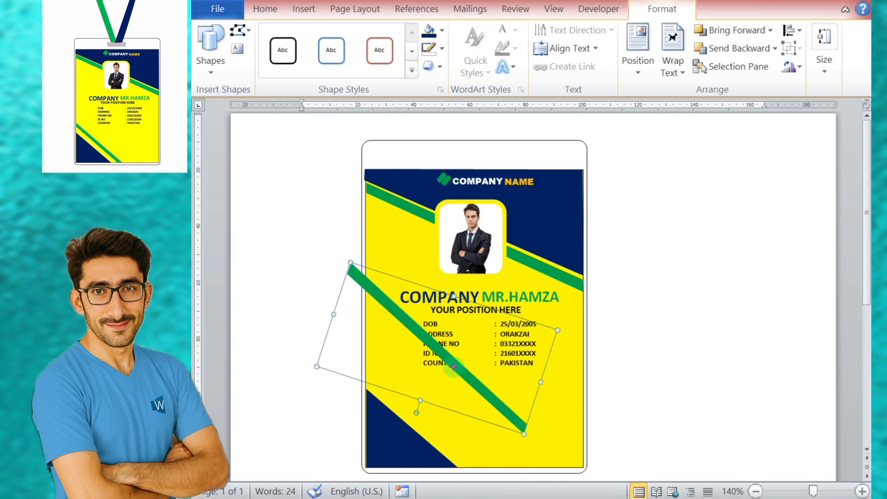
drag(398, 317, 415, 423)
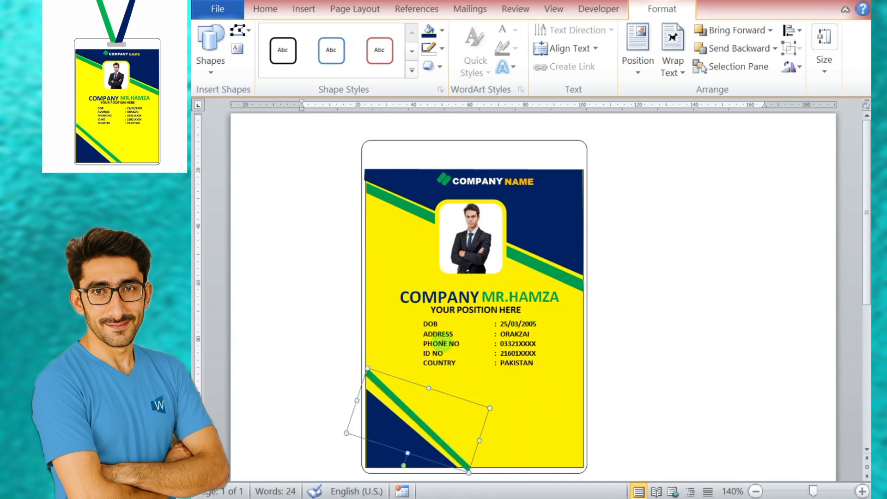
key(Delete)
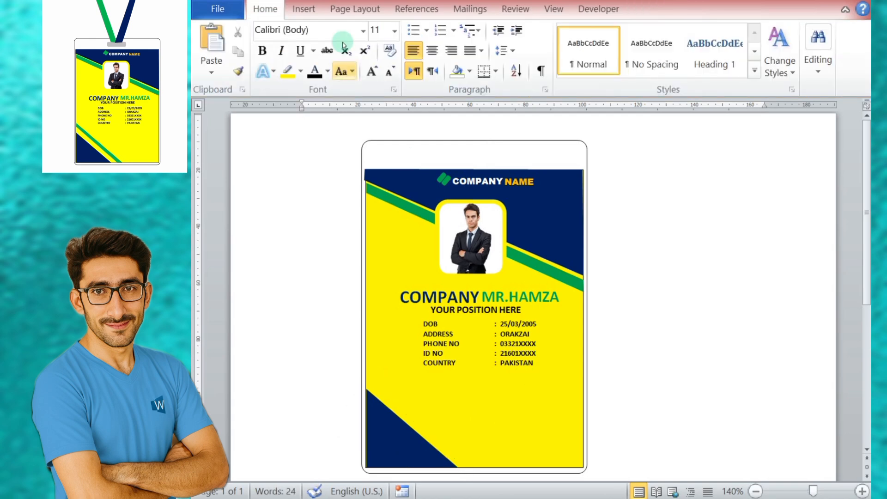
Step: Draw a freeform diagonal stripe parallel to the corner triangle's slanted edge, from the card's left edge down to its bottom edge
click(304, 8)
click(400, 49)
click(546, 156)
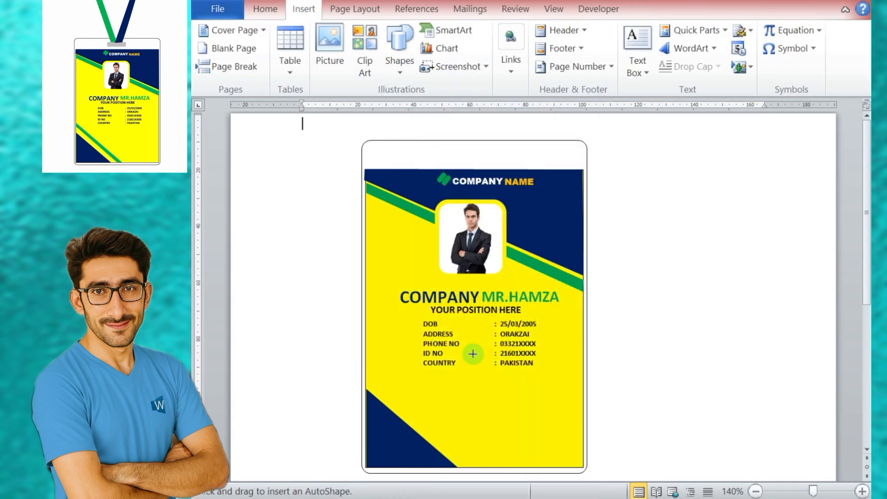
click(365, 382)
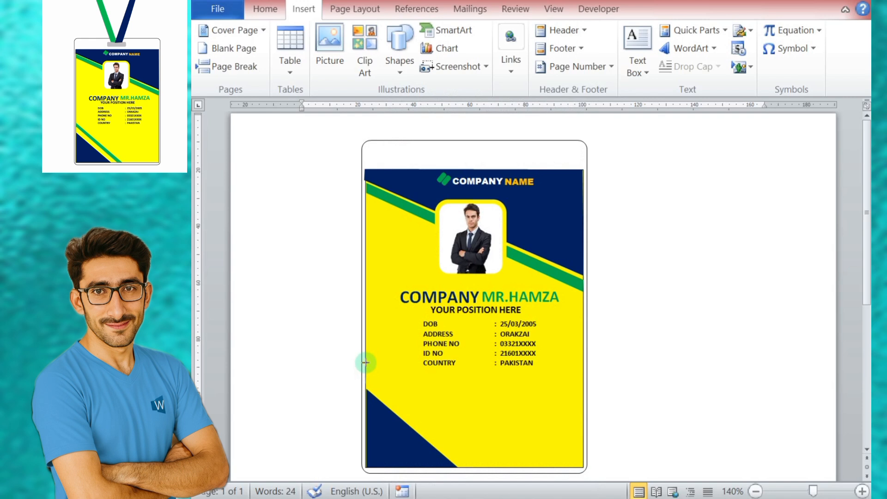
click(365, 363)
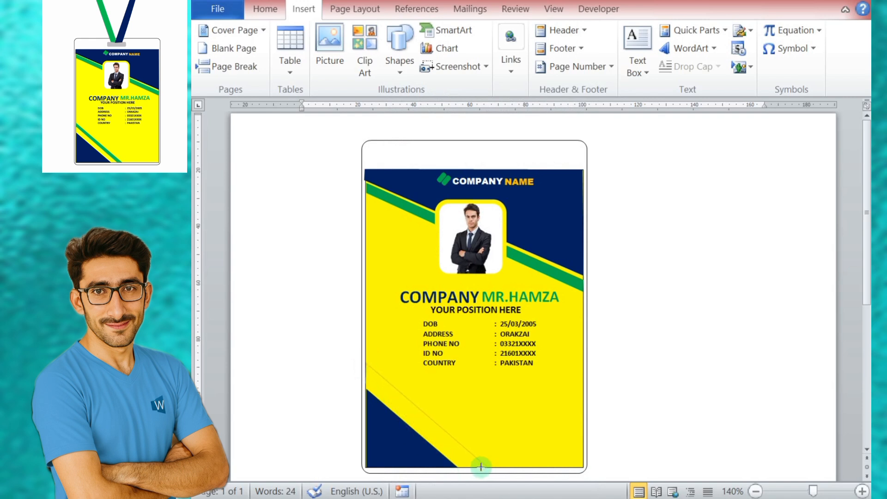
click(473, 467)
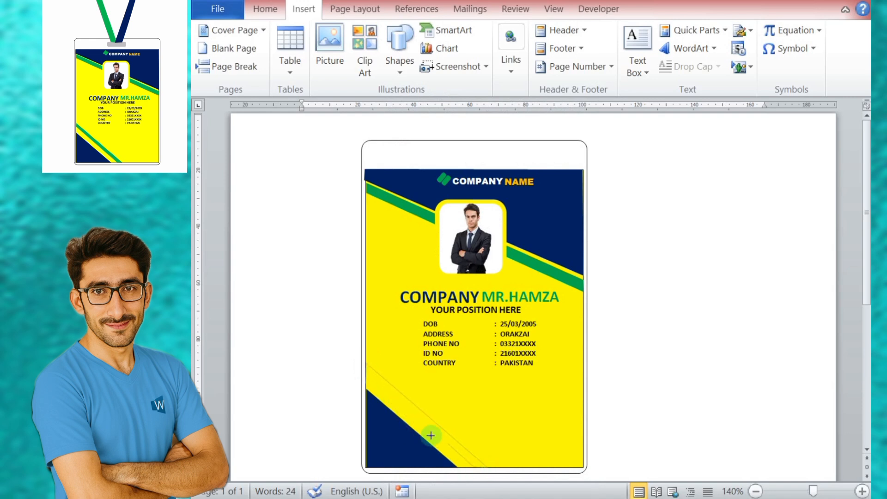
click(366, 364)
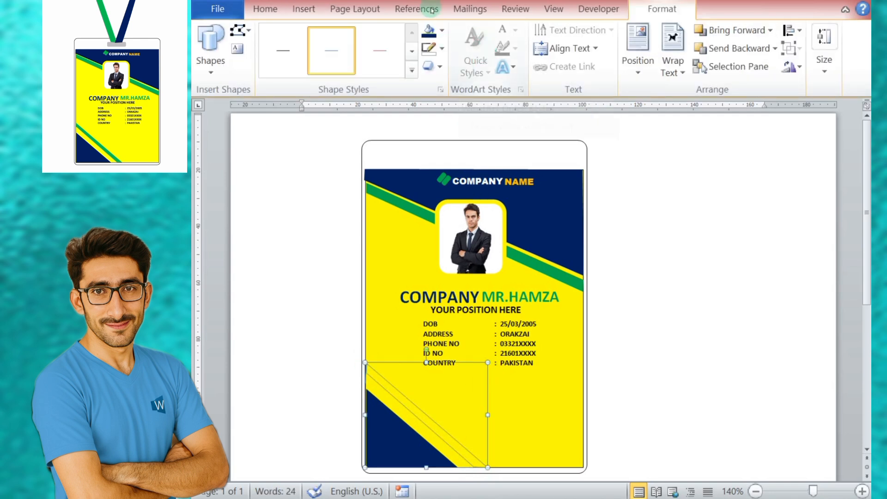
Step: Fill the diagonal corner stripe with green, remove its outline and deselect it
click(442, 33)
click(488, 155)
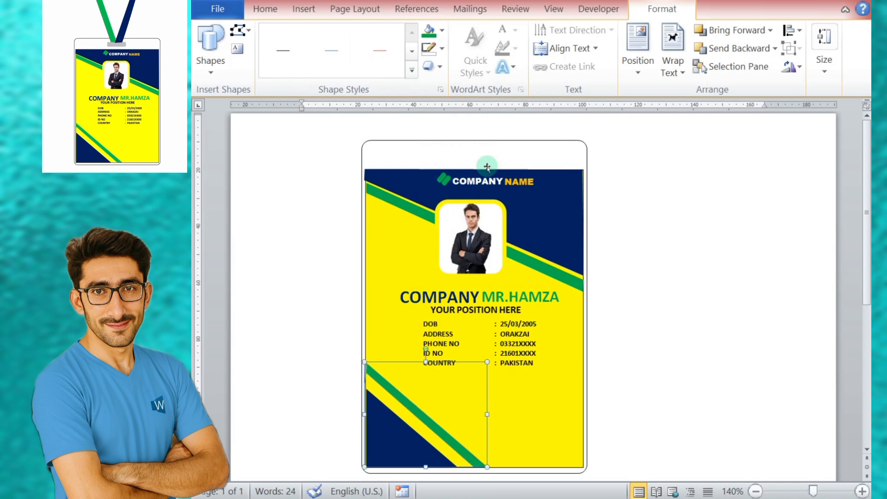
click(442, 48)
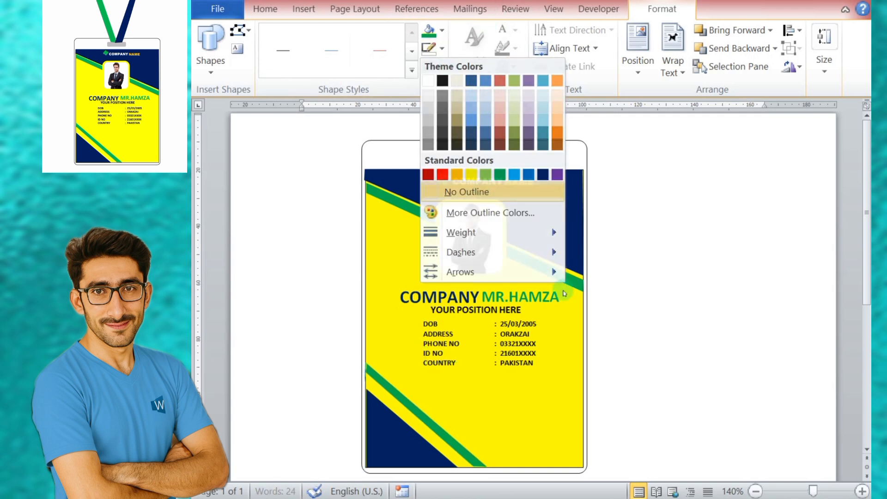
click(455, 192)
click(720, 372)
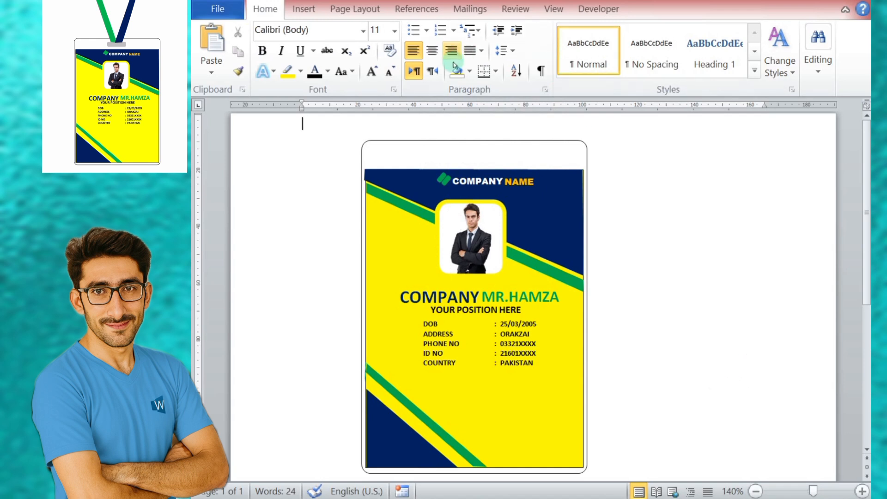
Step: Set the page background colour to light grey
click(355, 9)
click(435, 48)
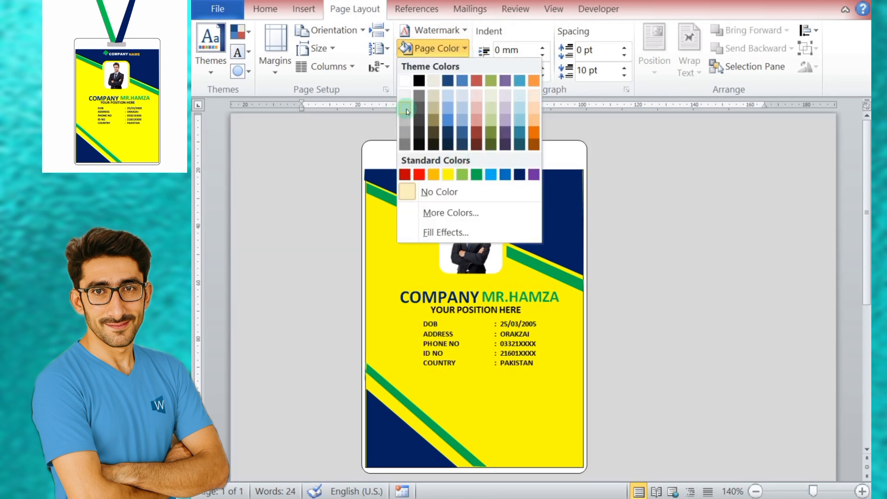
click(407, 112)
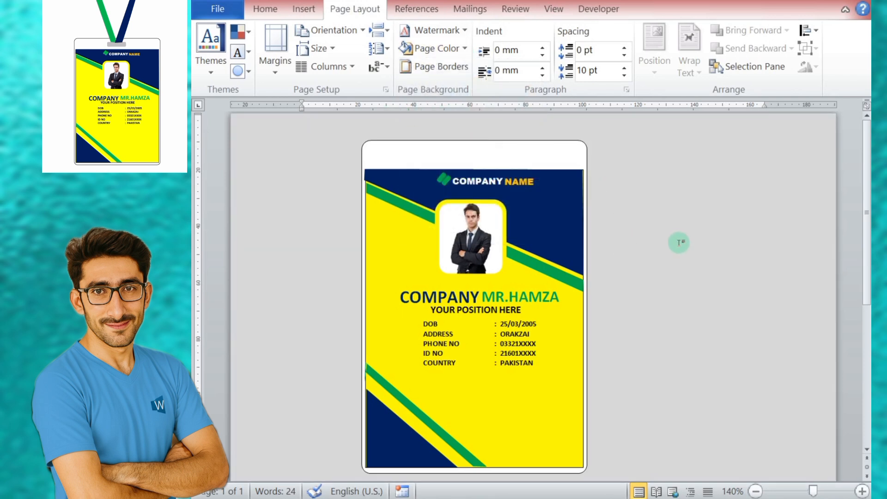
Step: Draw a small, thin rounded rectangle as a slot centred in the white strip above the company name
click(303, 9)
click(396, 64)
click(487, 115)
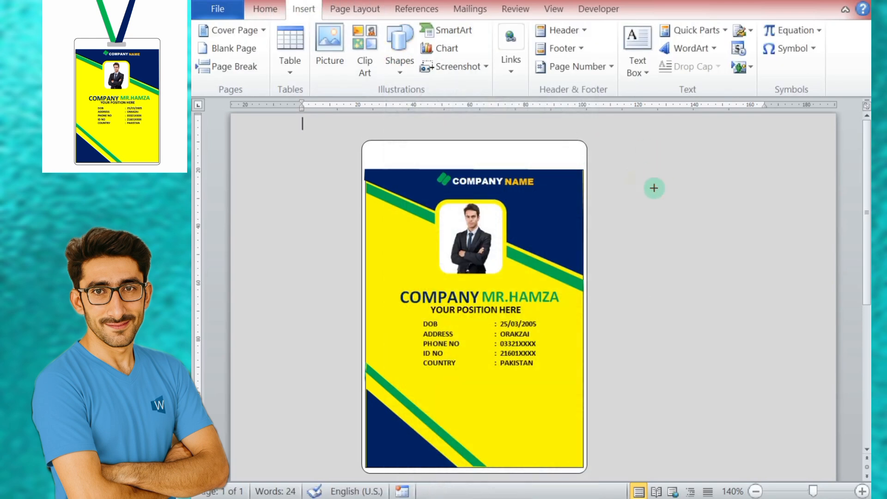
drag(669, 184, 480, 152)
Step: Remove the slot's outline, fill it with very light grey and deselect it
click(442, 49)
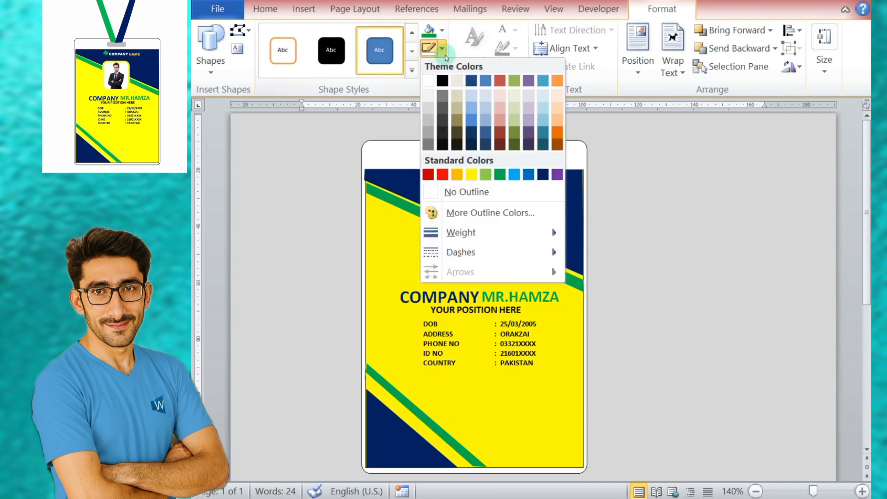
click(452, 191)
click(442, 30)
click(428, 77)
click(654, 187)
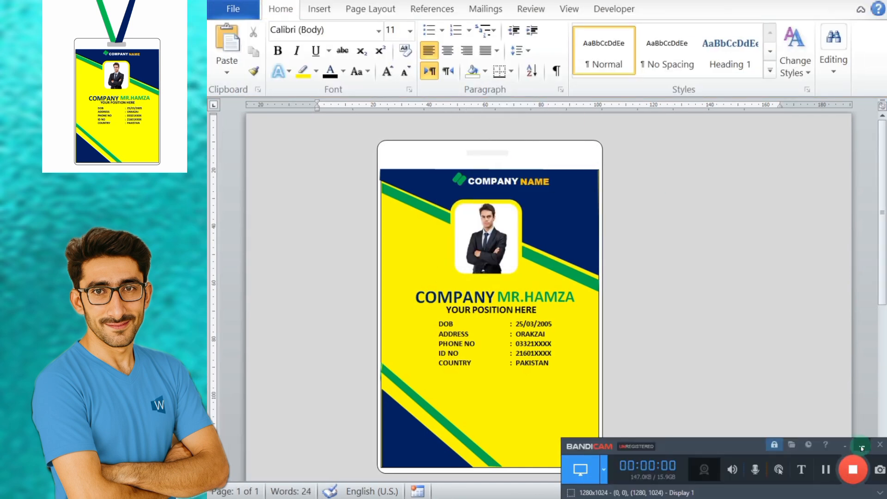
Step: Try to darken the slot by applying the font colour White, Background 1, Darker 50%
click(859, 446)
click(497, 152)
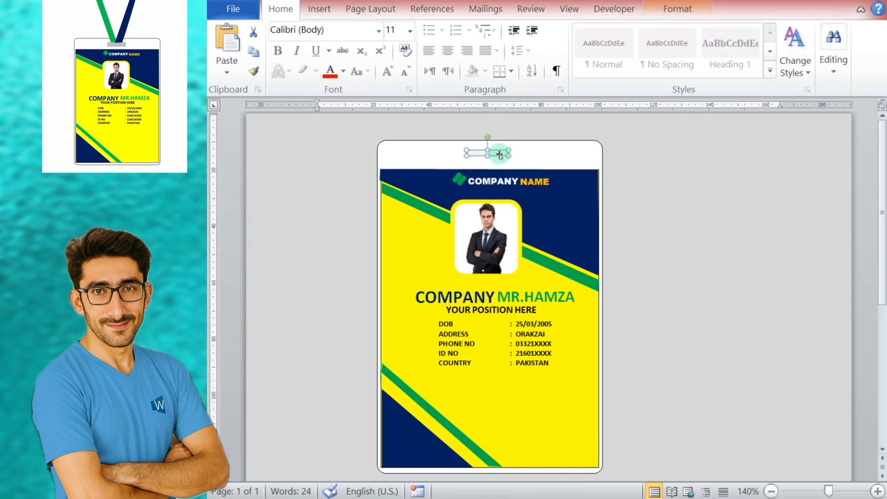
click(306, 12)
click(288, 10)
click(343, 71)
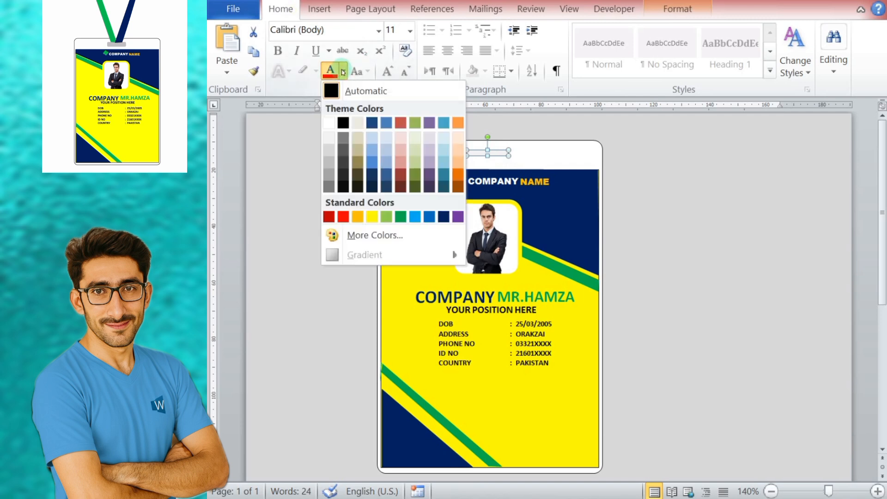
click(330, 187)
click(487, 153)
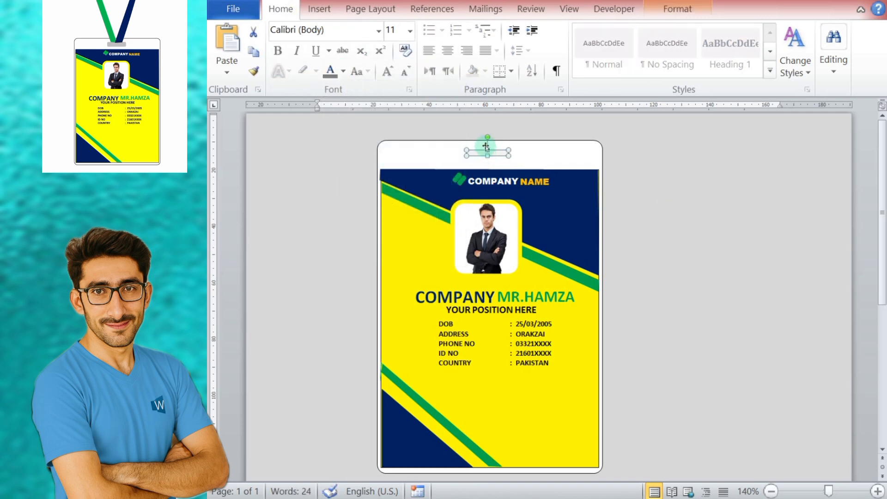
click(343, 71)
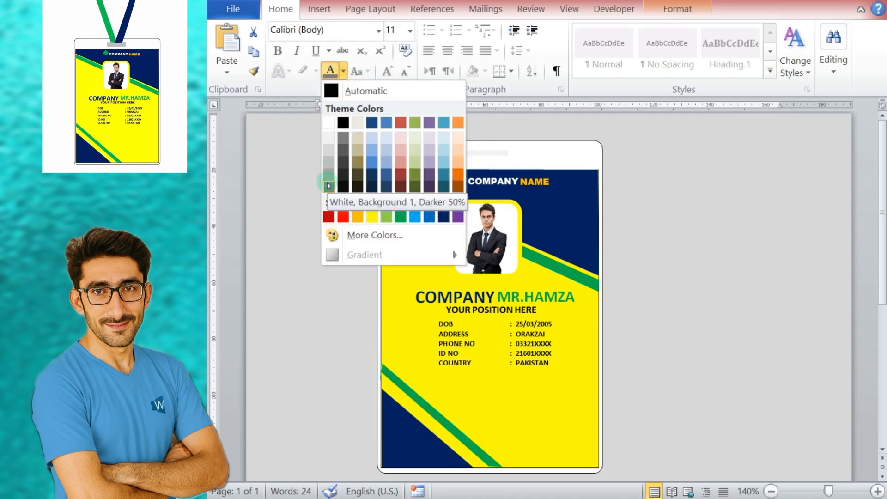
click(702, 184)
click(498, 153)
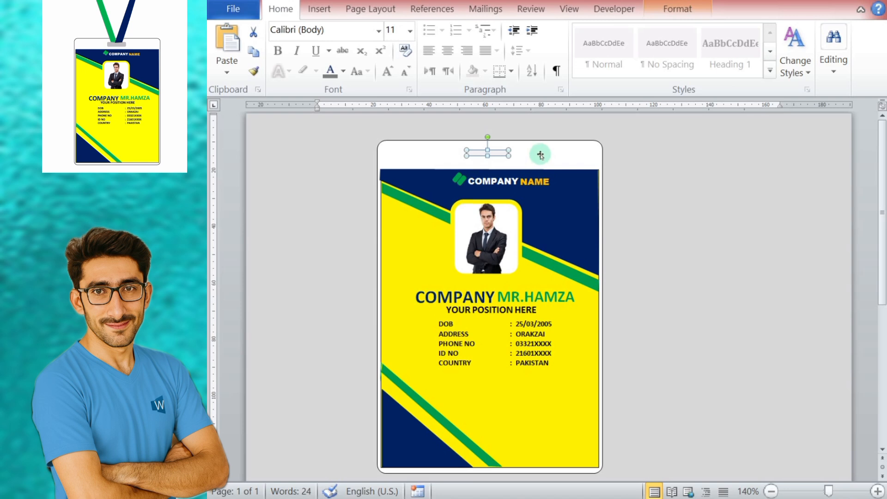
Step: Enlarge the slot shape on the empty page beside the card and reduce its corner rounding
drag(503, 152, 707, 167)
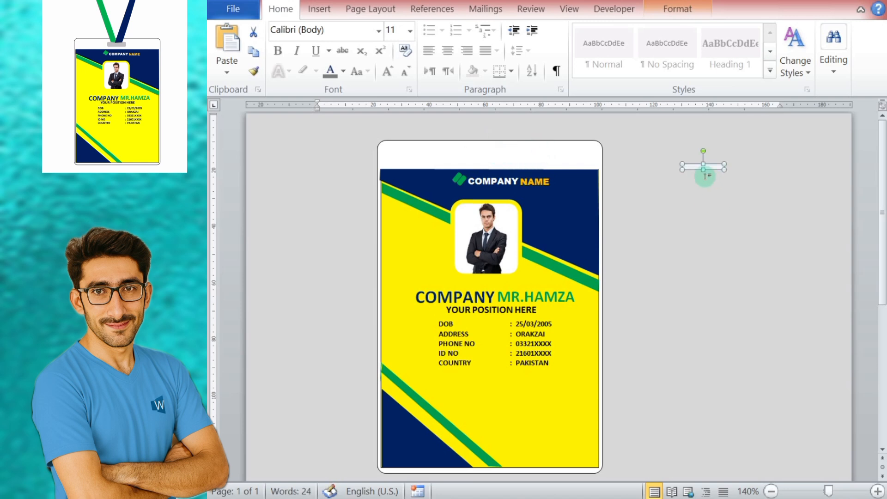
drag(717, 202, 776, 202)
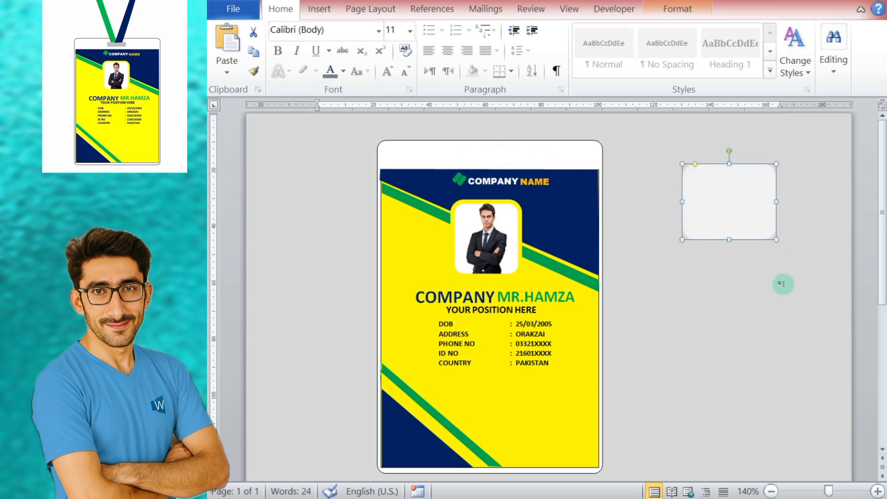
drag(695, 165, 689, 165)
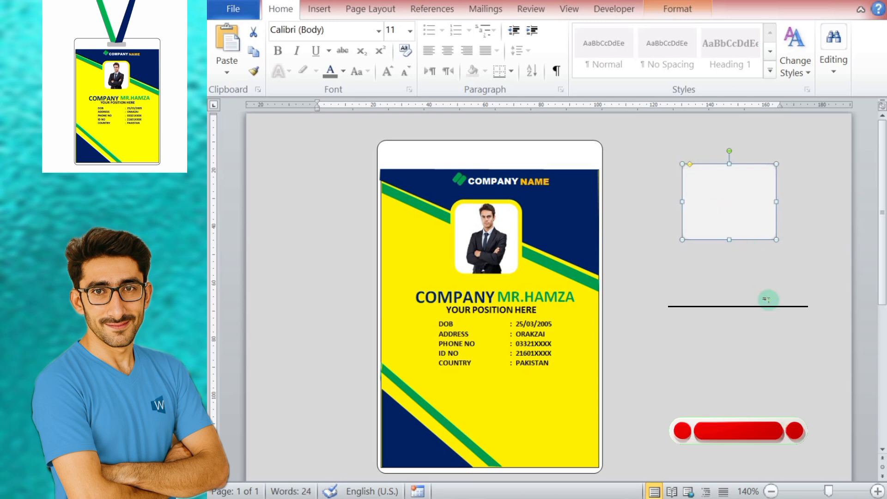
Step: Fill the slot shape with a darker grey, then shrink it back into the card's white top strip
click(678, 9)
click(457, 30)
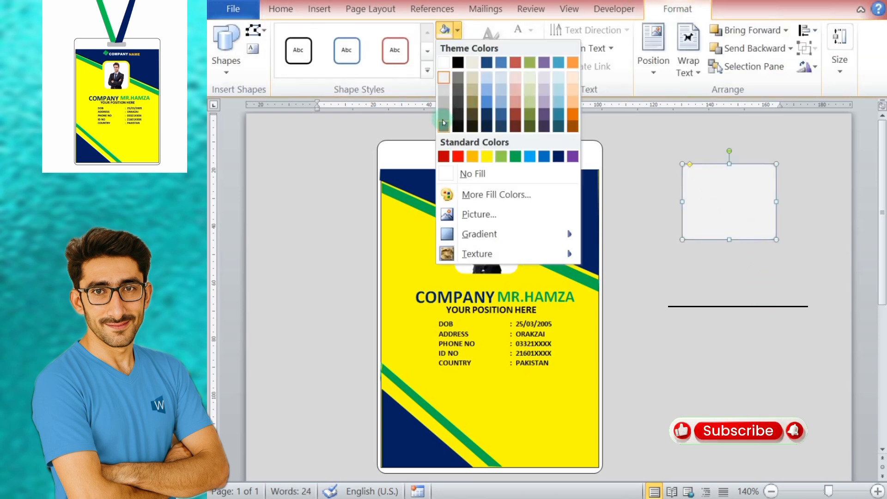
click(443, 117)
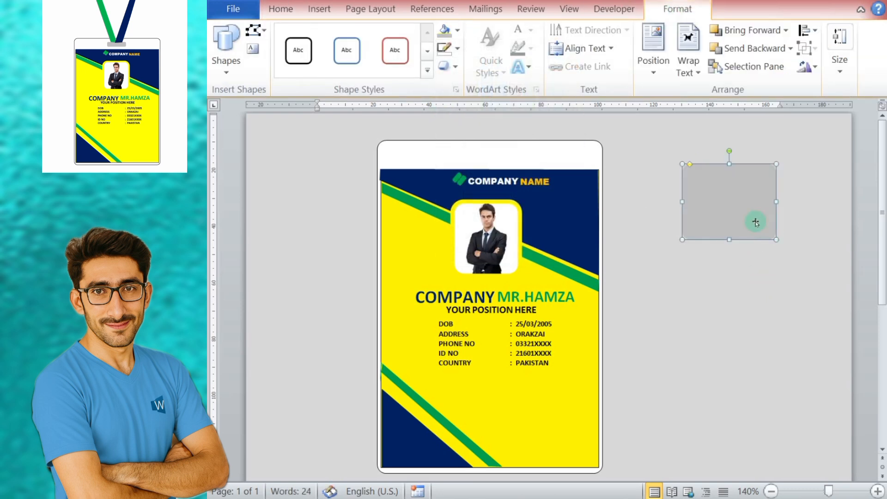
drag(729, 240, 490, 151)
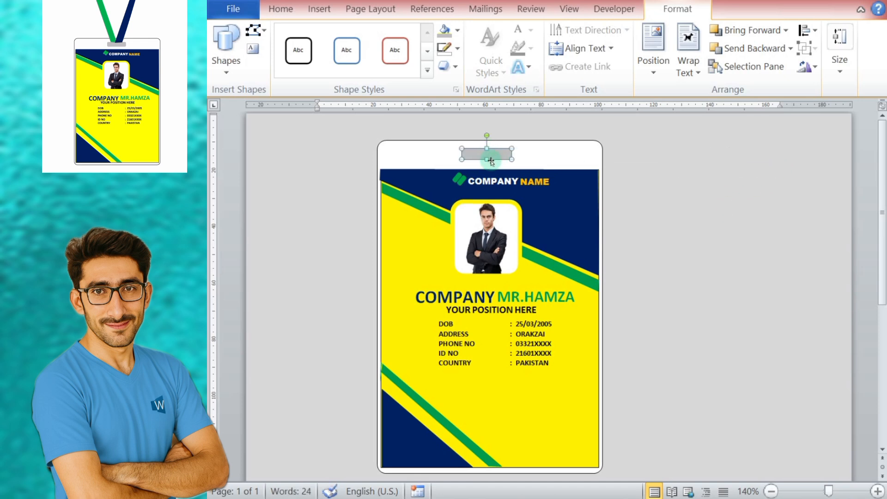
click(663, 174)
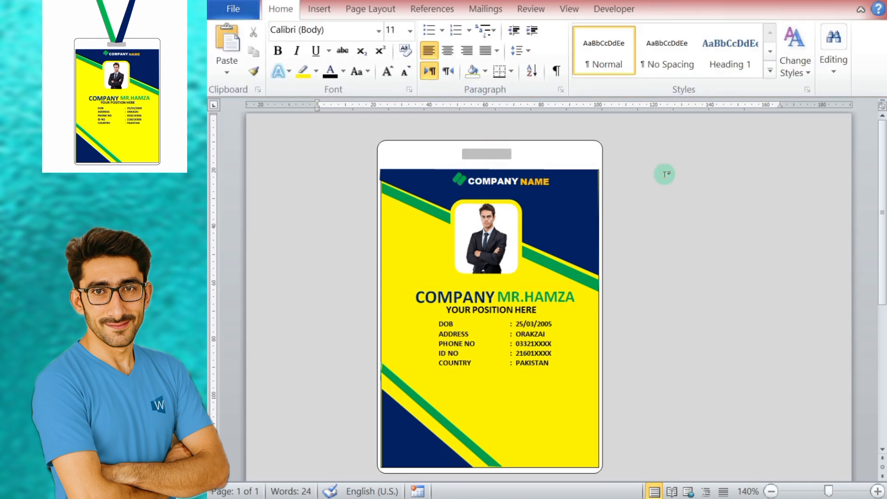
Step: Make the grey slot thinner, recentre it in the card's white top strip and deselect it
drag(471, 152, 674, 224)
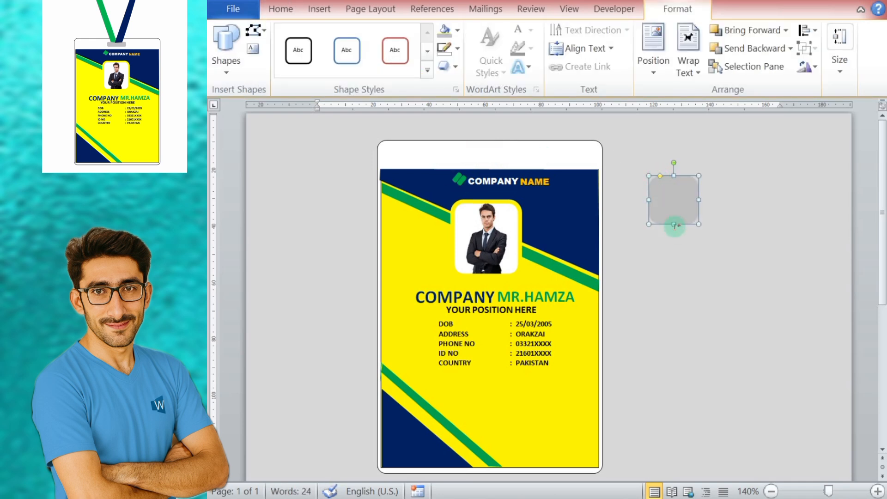
key(ctrl+z)
drag(543, 173, 493, 154)
click(697, 224)
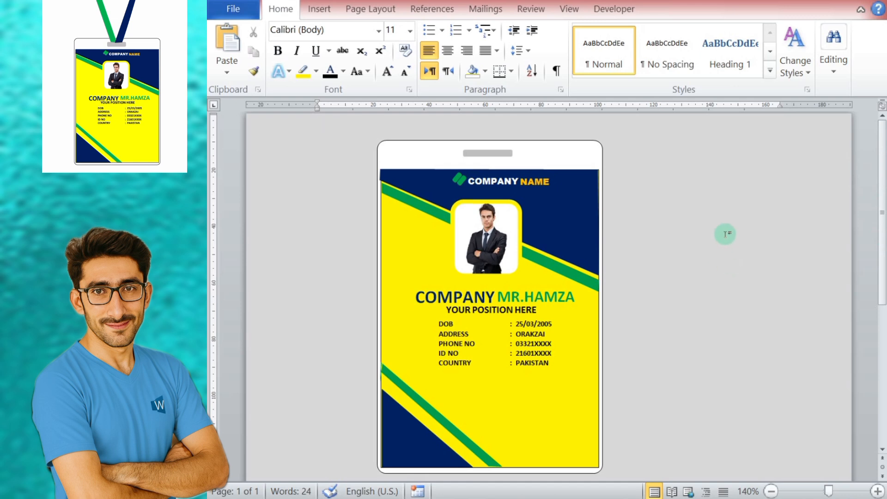
Step: Draw a tall, narrow rectangle on the empty page beside the card as a lanyard strap
scroll(706, 224, up, 2)
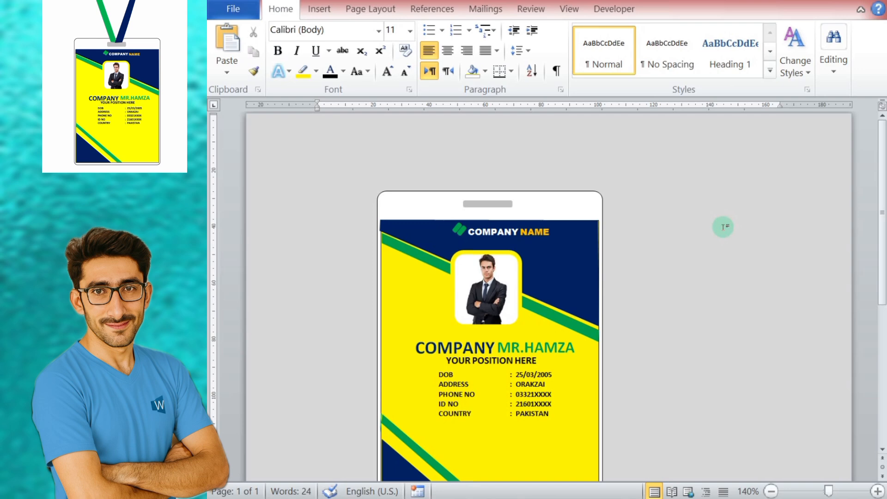
click(319, 9)
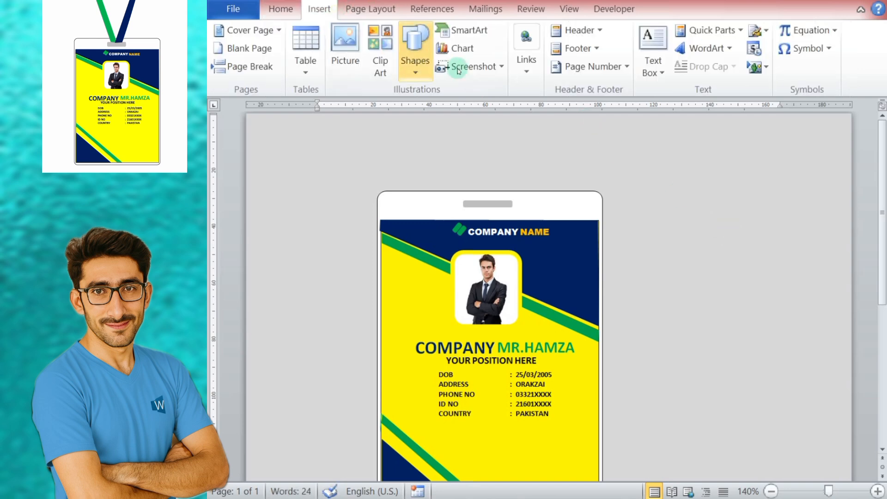
click(414, 51)
click(508, 110)
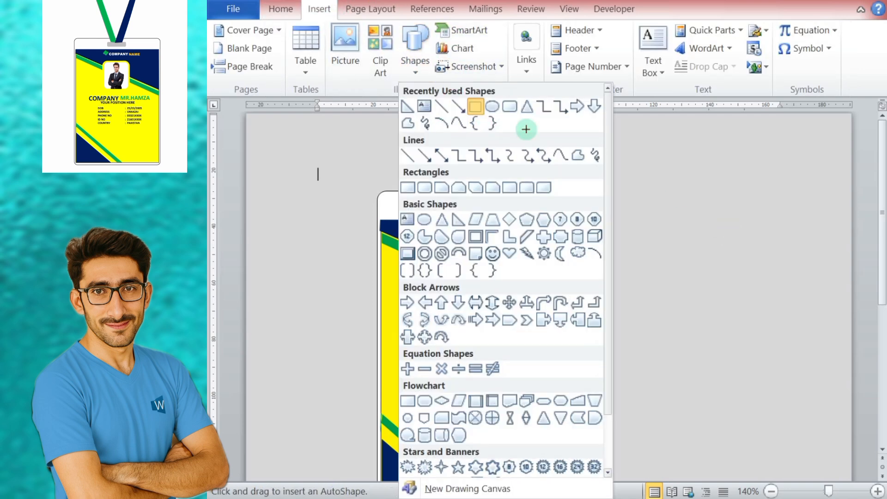
mouse_move(649, 156)
mouse_down()
mouse_move(673, 251)
mouse_move(661, 356)
mouse_move(669, 356)
mouse_up()
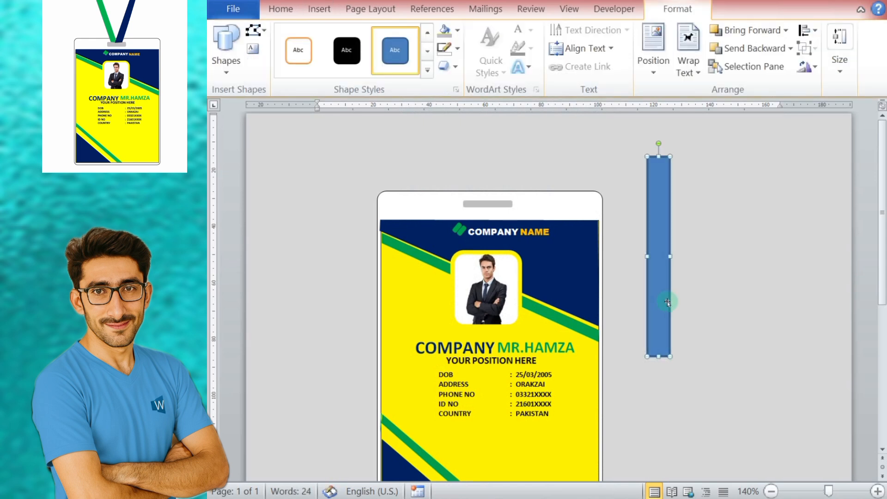
Step: Set both the fill and the outline of the tall rectangle to green
click(457, 30)
click(515, 157)
click(457, 48)
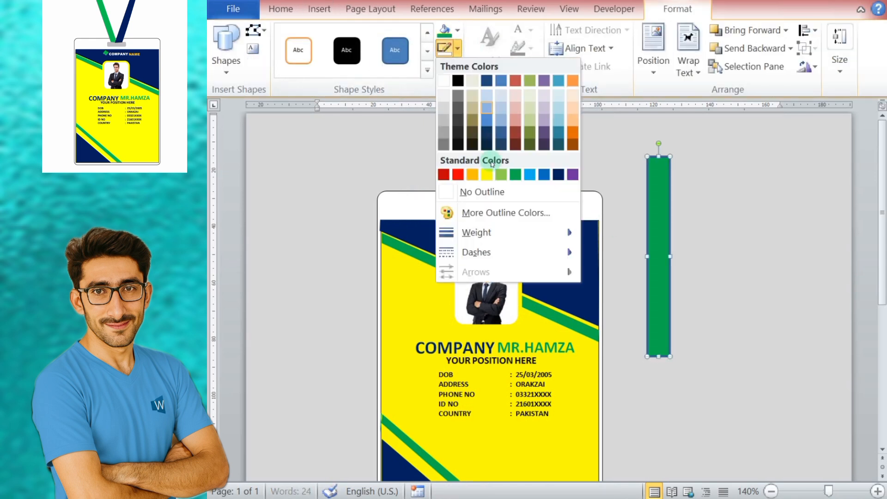
click(515, 173)
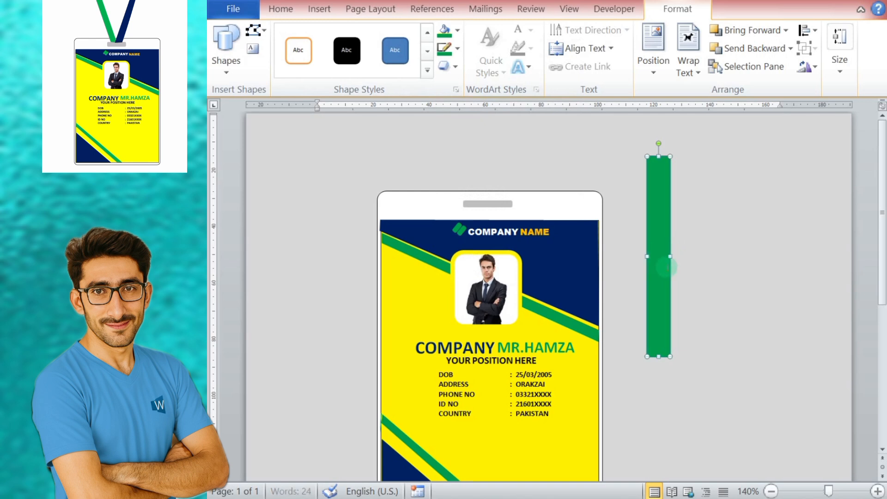
Step: Narrow the green strap and rotate it slightly counterclockwise so its upper end leans left
drag(669, 256, 659, 233)
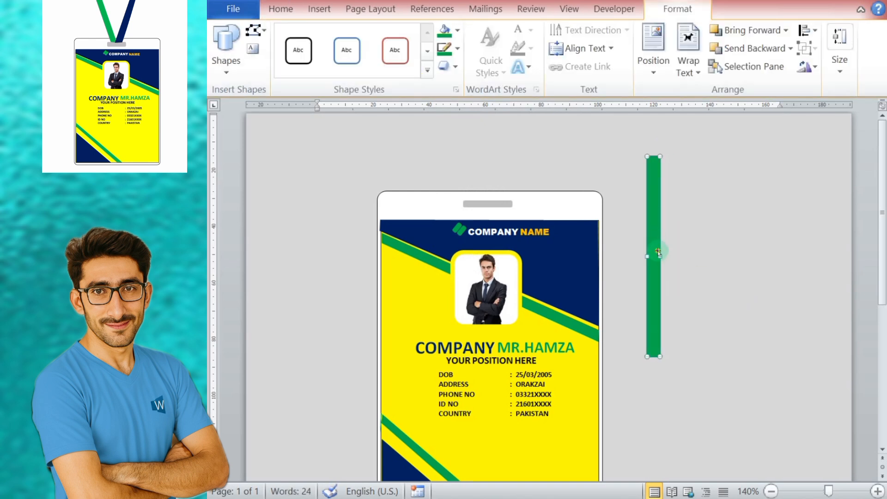
drag(661, 255, 718, 257)
drag(680, 141, 639, 151)
drag(685, 245, 715, 335)
drag(663, 205, 672, 203)
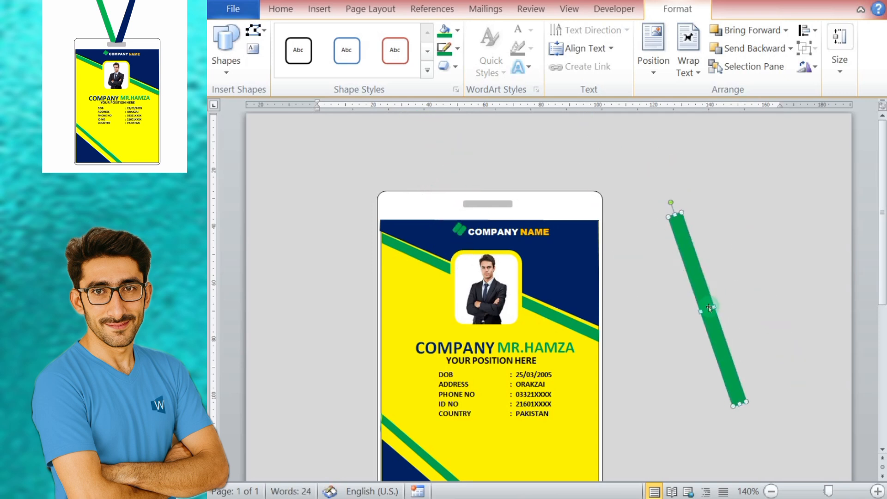
Step: Move the green strap above the card so its lower end sits in the grey slot, and fine-tune its height
drag(709, 307, 448, 106)
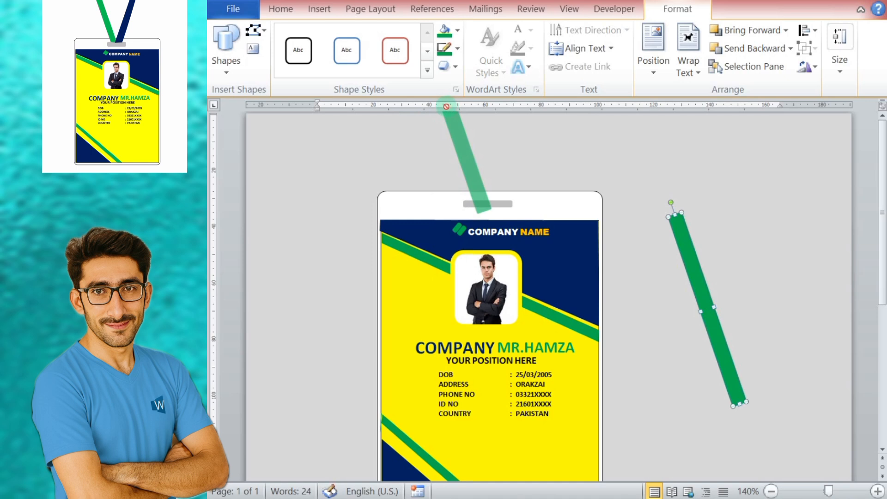
drag(441, 107, 441, 108)
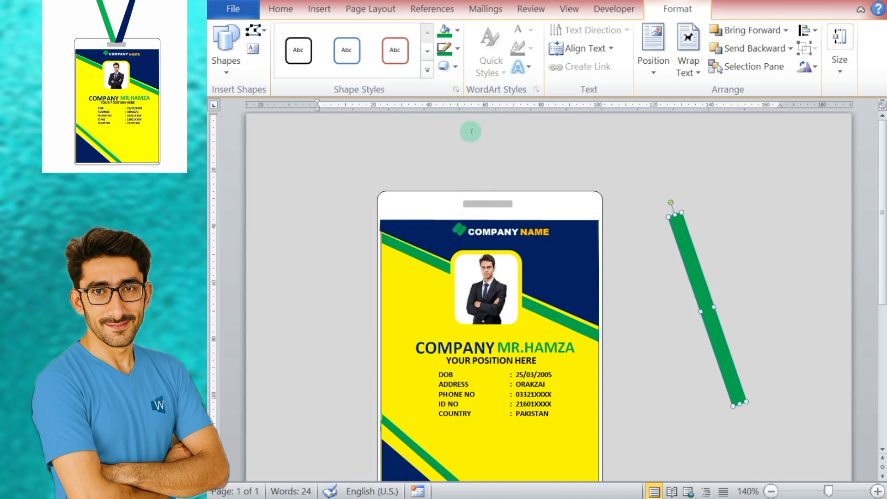
drag(694, 254, 402, 86)
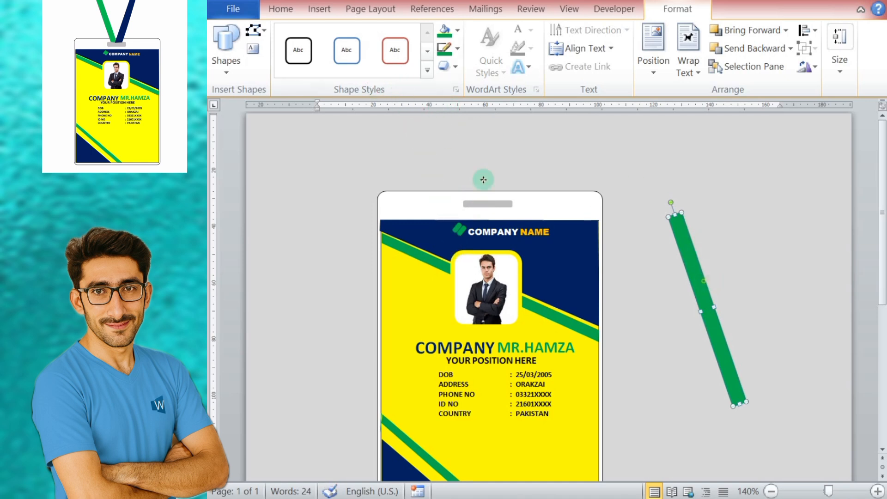
drag(483, 180, 454, 155)
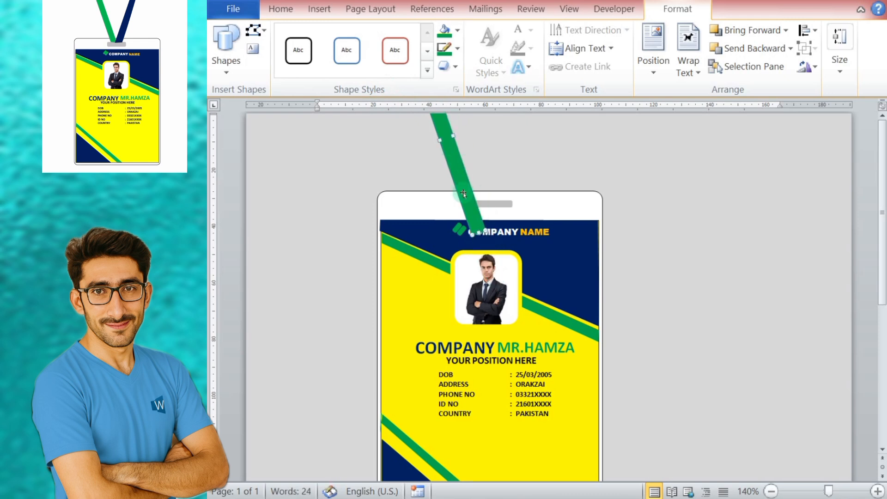
drag(470, 184, 478, 195)
key(Up)
key(Up)
key(Up)
key(Up)
key(Up)
key(Up)
key(Up)
key(Up)
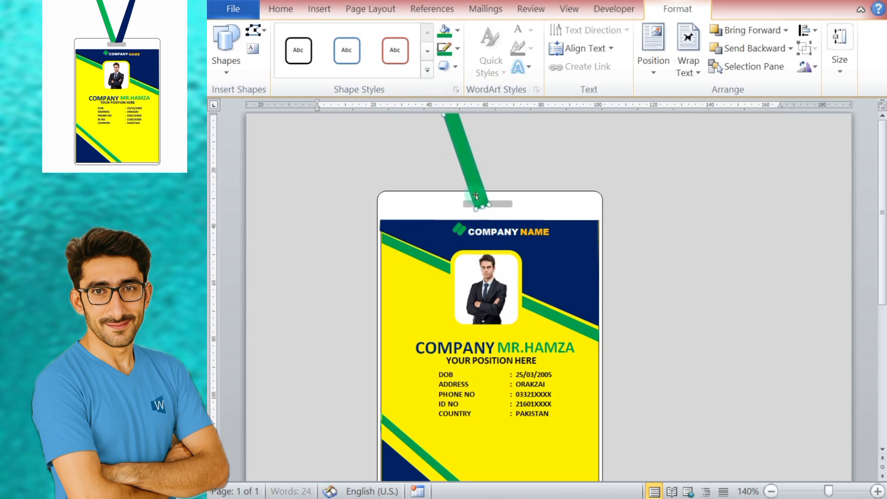
click(673, 223)
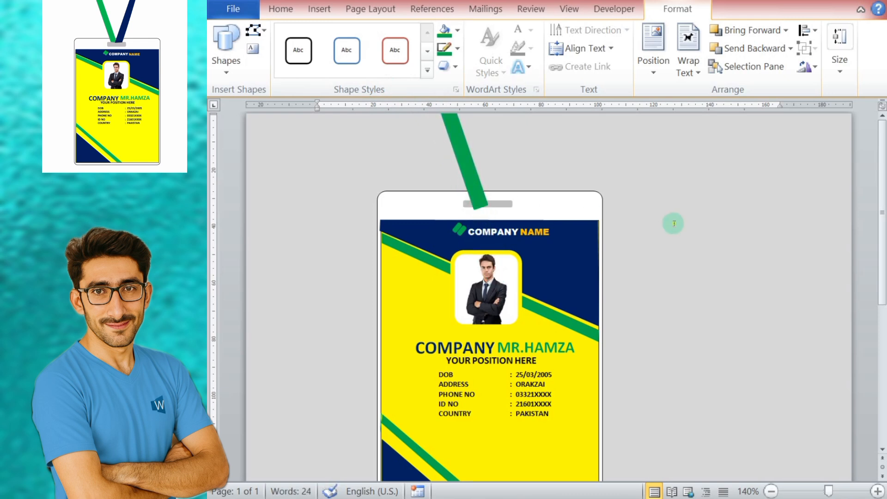
Step: Edit the green strap's points, raising its lower-left corner so the bottom end lies level in the grey slot
click(481, 205)
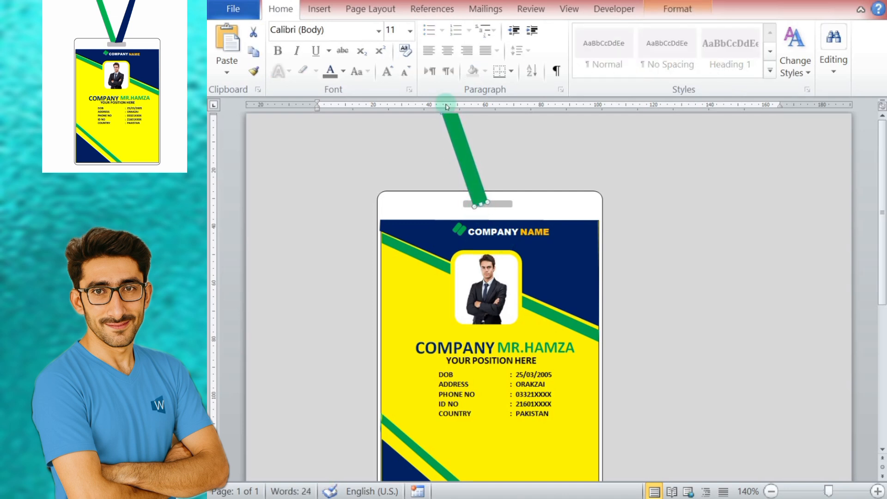
click(319, 8)
click(676, 17)
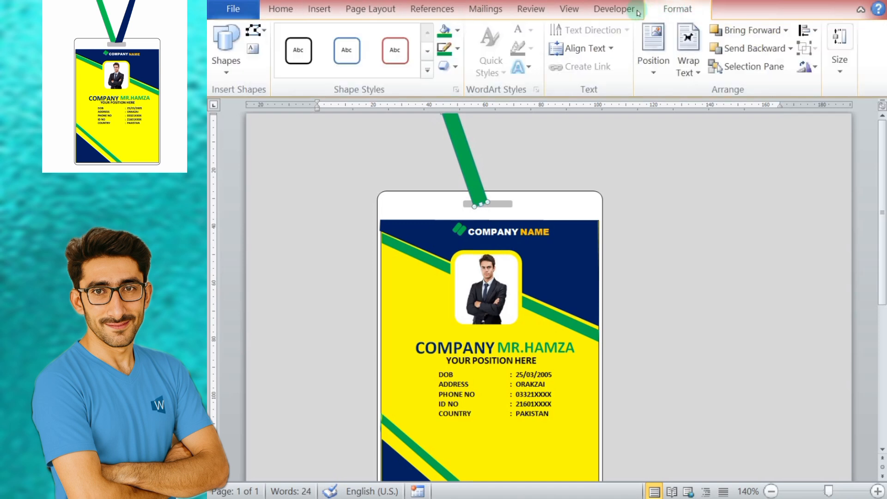
click(266, 33)
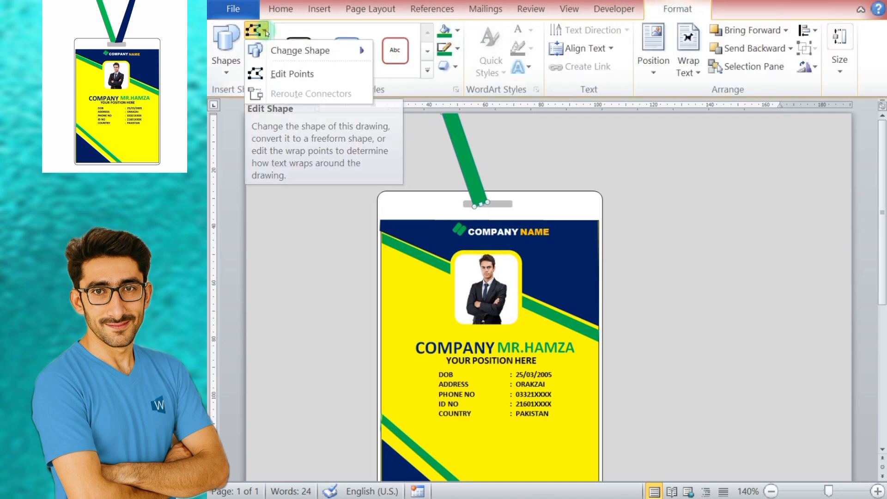
click(324, 73)
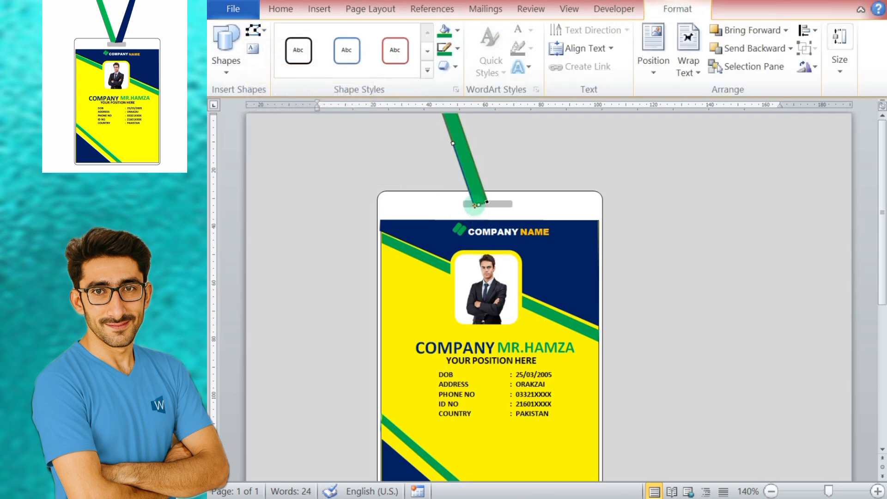
drag(474, 202, 473, 201)
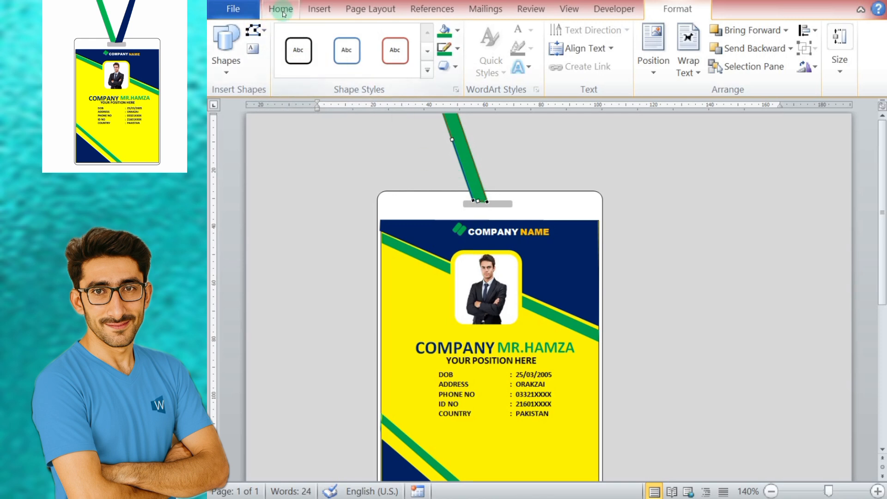
click(778, 243)
click(476, 177)
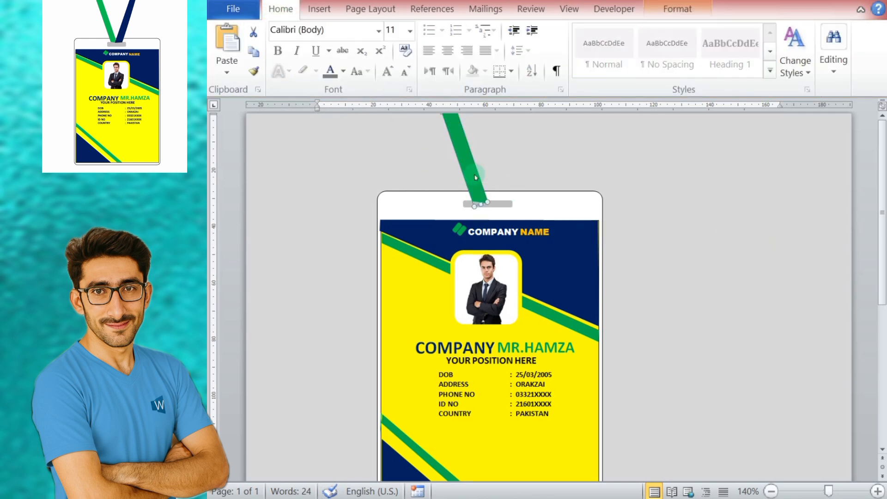
click(783, 254)
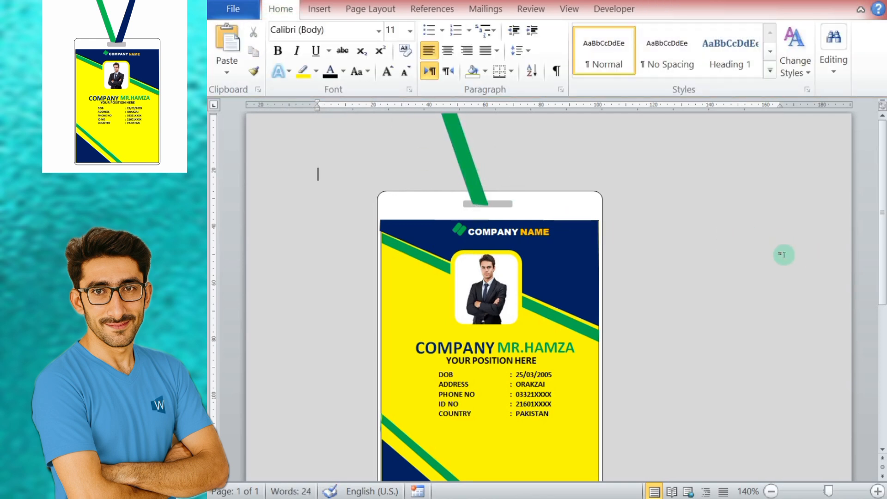
Step: Duplicate the green strap and move the copy to the empty page area beside the card
click(472, 168)
right_click(471, 168)
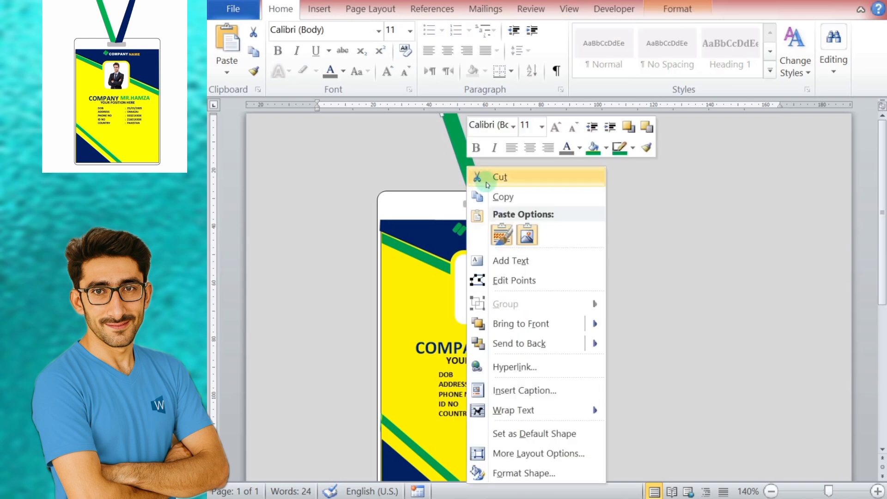
click(528, 189)
right_click(535, 168)
click(570, 234)
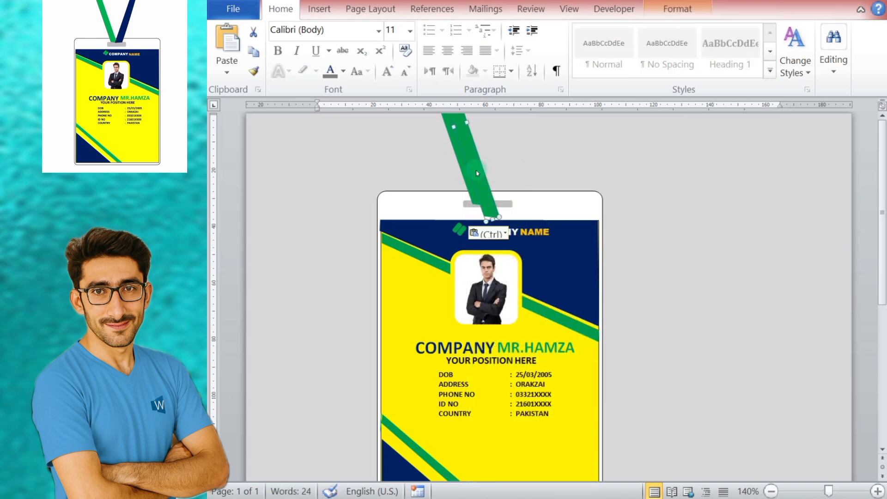
drag(477, 173, 695, 310)
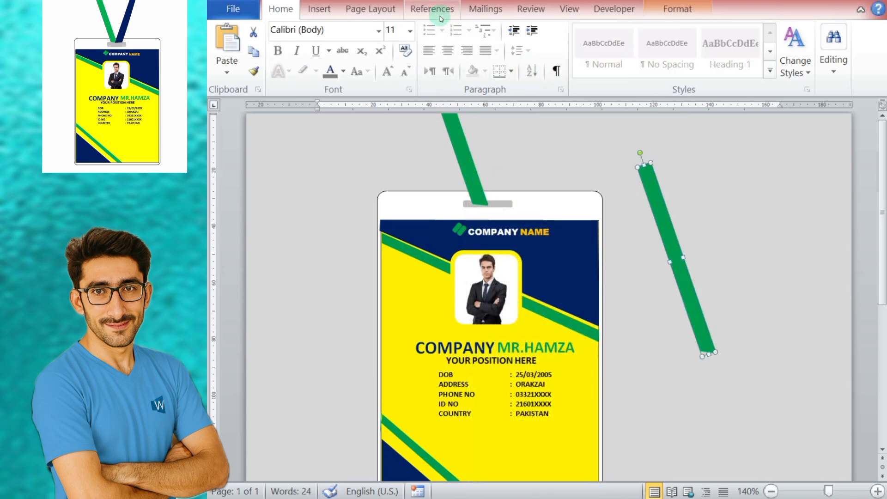
Step: Fill the copied strap with standard dark blue and remove its outline
click(651, 9)
click(457, 31)
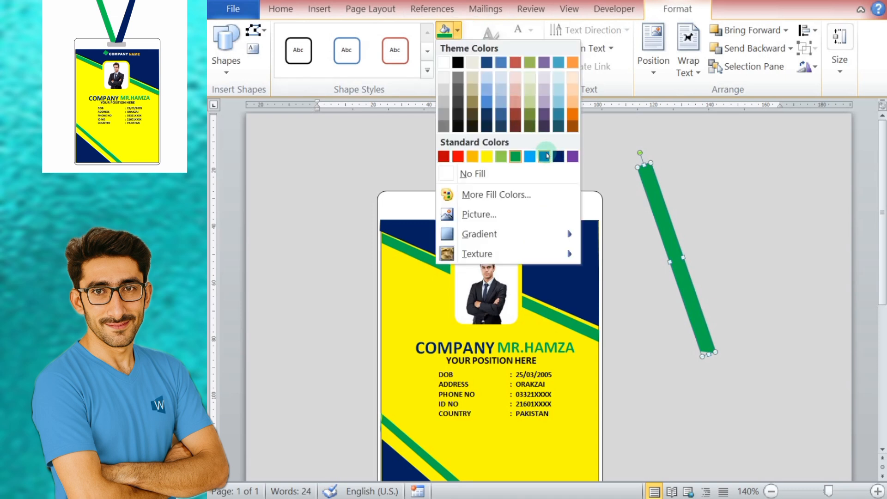
click(559, 156)
click(458, 49)
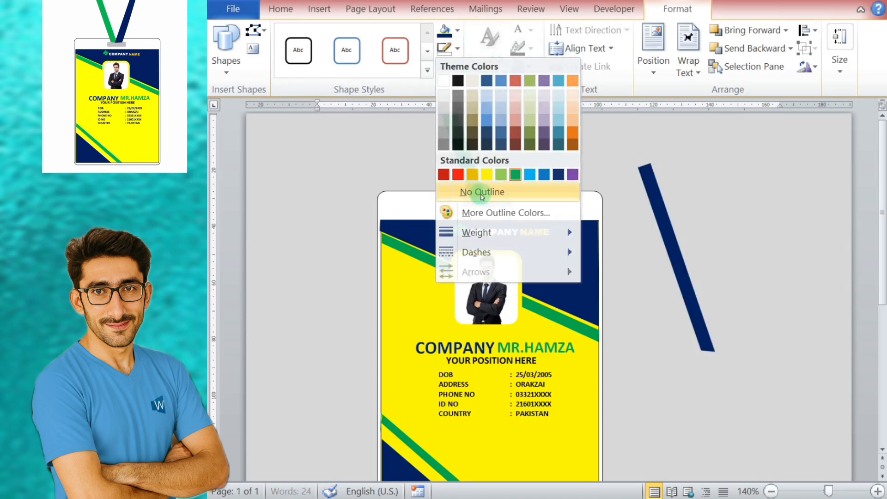
click(482, 193)
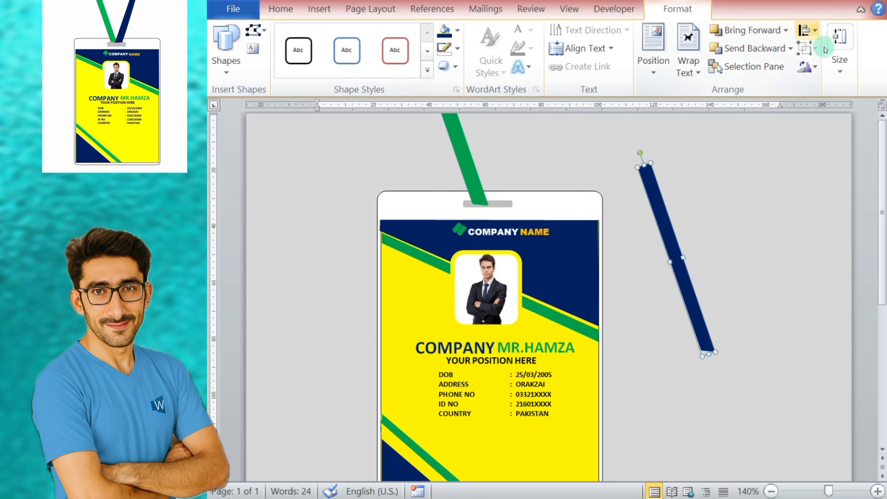
click(838, 39)
click(837, 40)
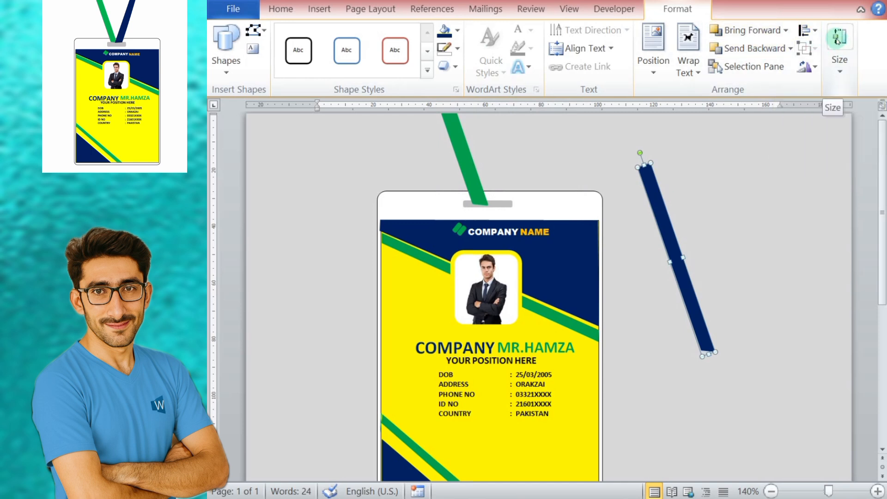
click(602, 11)
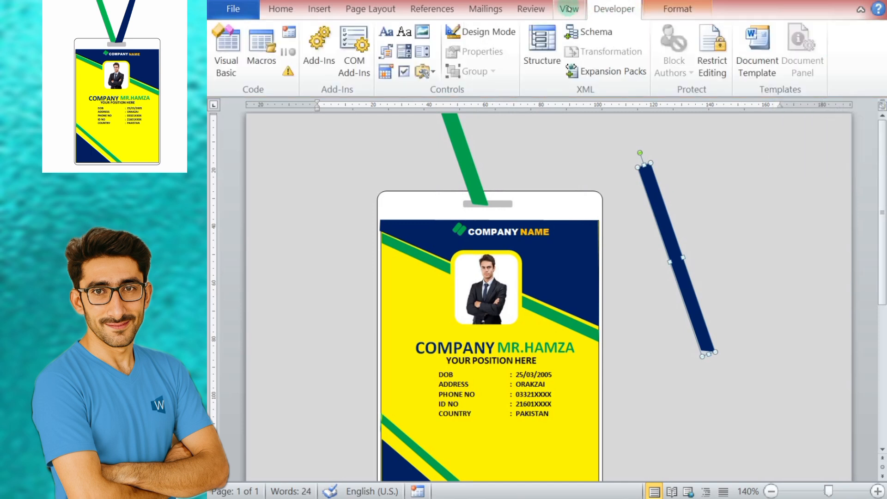
click(570, 10)
click(282, 11)
click(313, 11)
Step: Rotate the dark blue strap clockwise to mirror the green one and place its lower end in the grey slot
click(640, 153)
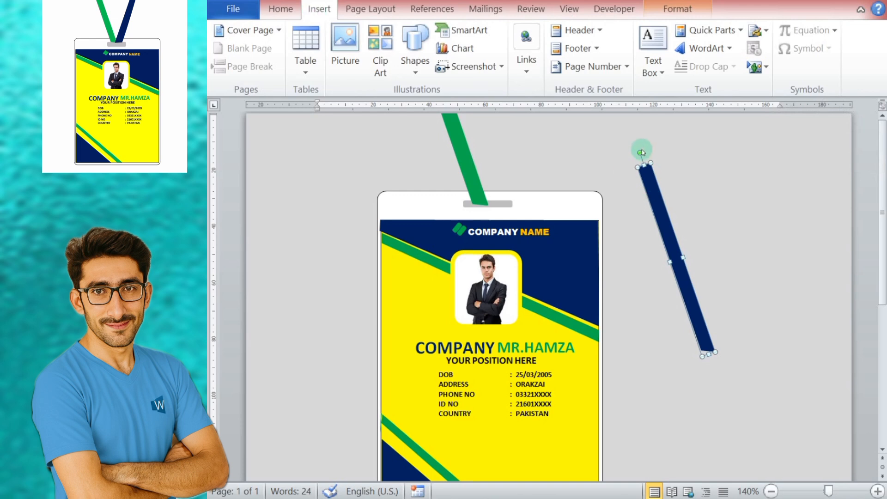
drag(642, 152, 711, 153)
drag(689, 225, 525, 78)
drag(677, 273, 492, 154)
drag(469, 203, 495, 184)
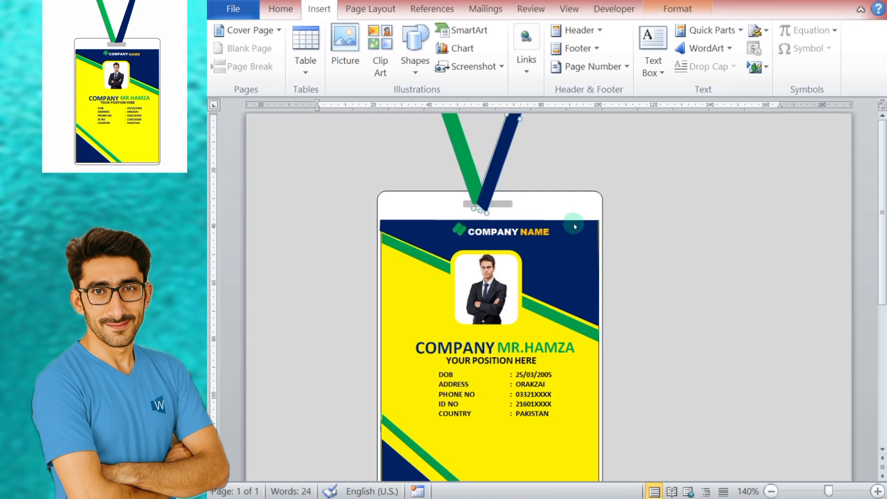
Step: Edit the dark blue strap's points, raising its lower-right corner so the bottom end fits the grey slot
click(677, 8)
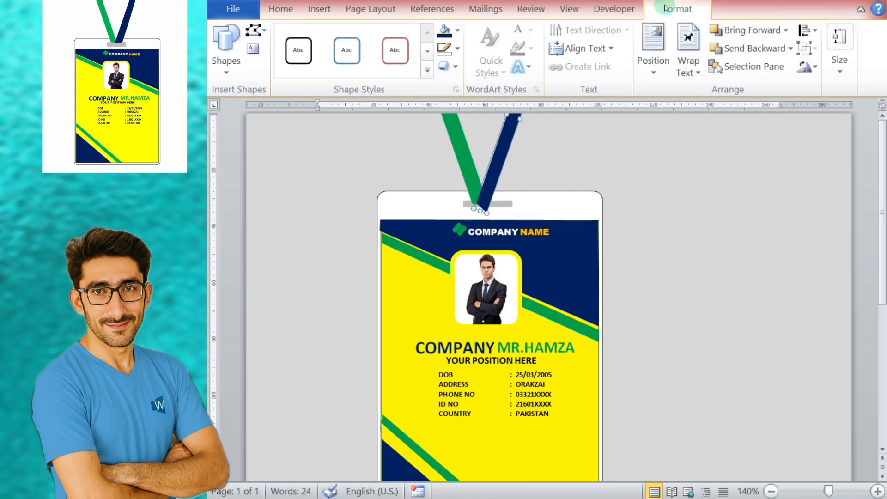
click(255, 30)
click(277, 73)
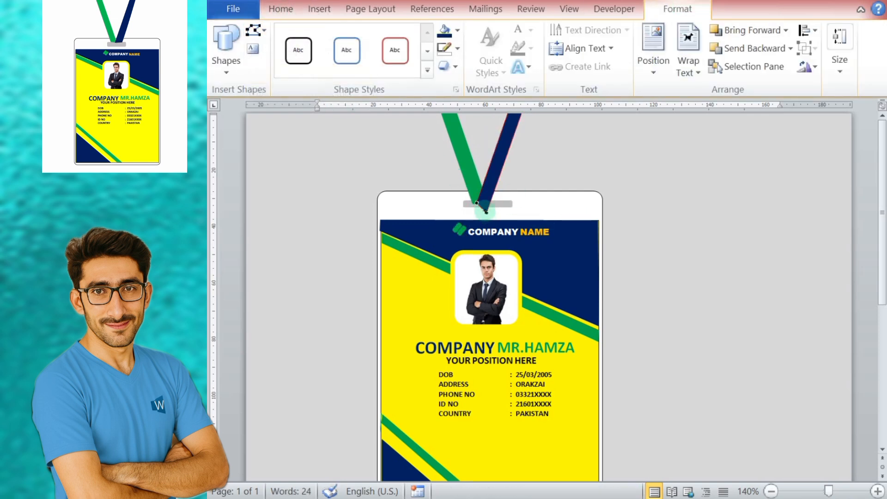
drag(486, 201, 473, 207)
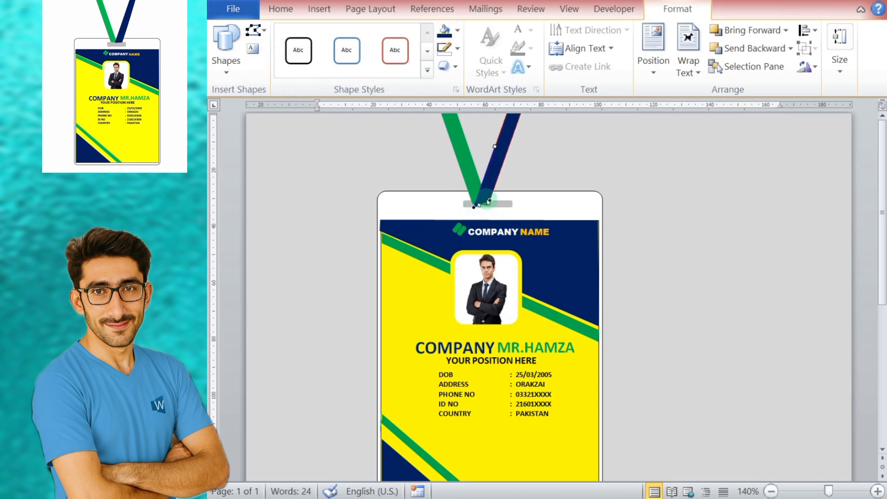
click(634, 213)
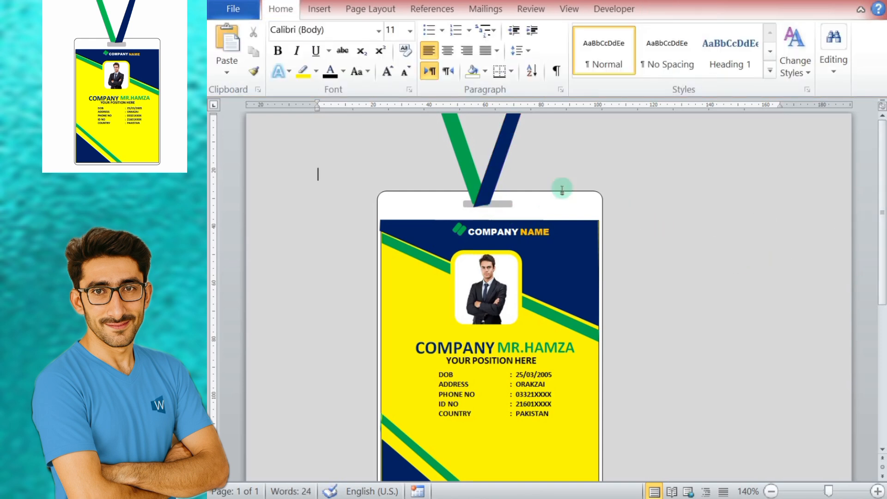
Step: Nudge the dark blue strap slightly right so less of it overlaps the green strap, and deselect it
click(498, 153)
key(Right)
key(Right)
key(Right)
key(Right)
key(Right)
key(Right)
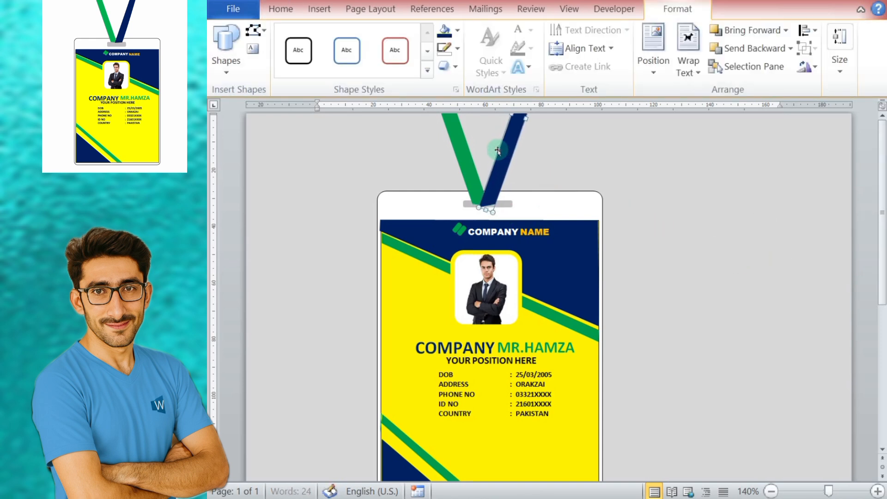
click(675, 227)
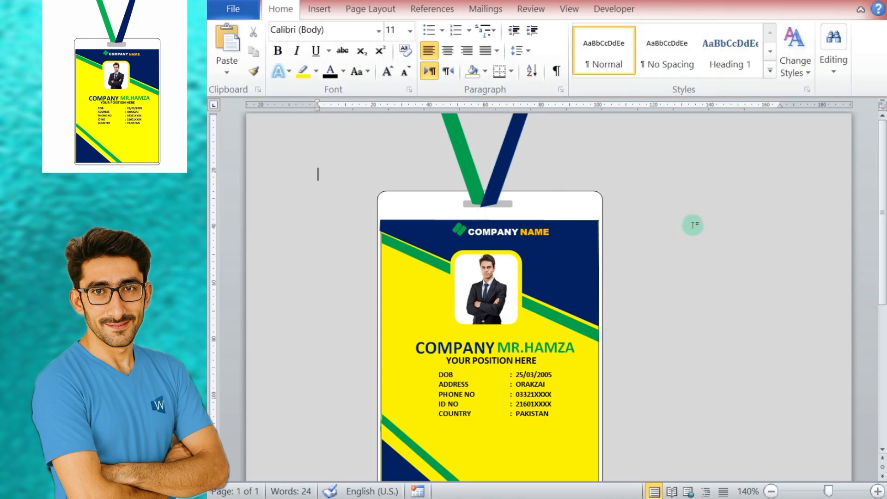
Step: Edit the dark blue strap's points again to widen its lower end and level it inside the grey slot
click(497, 194)
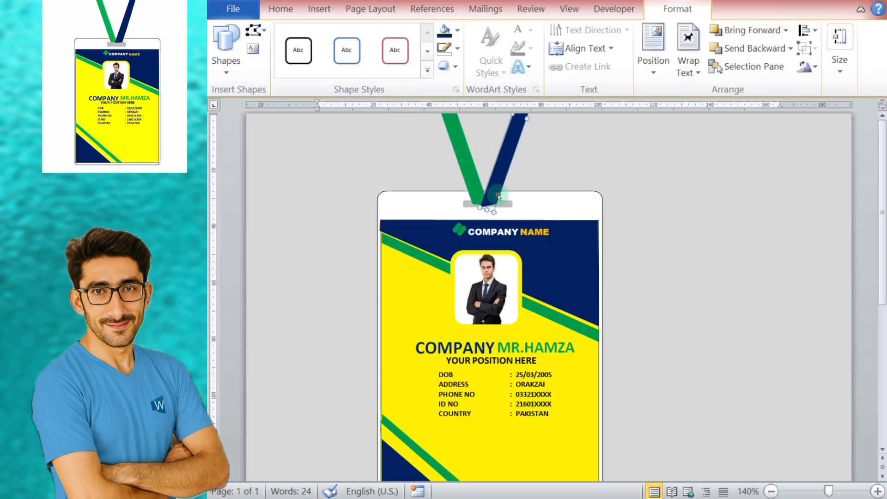
click(256, 30)
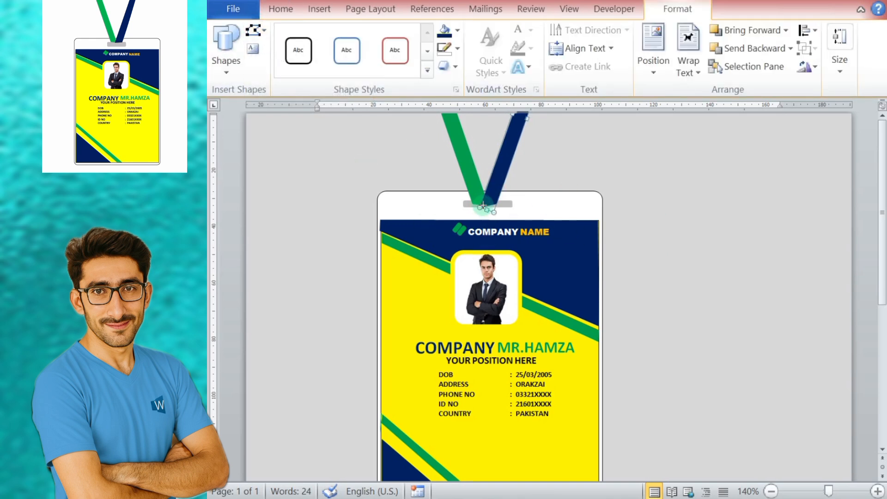
drag(485, 203, 486, 205)
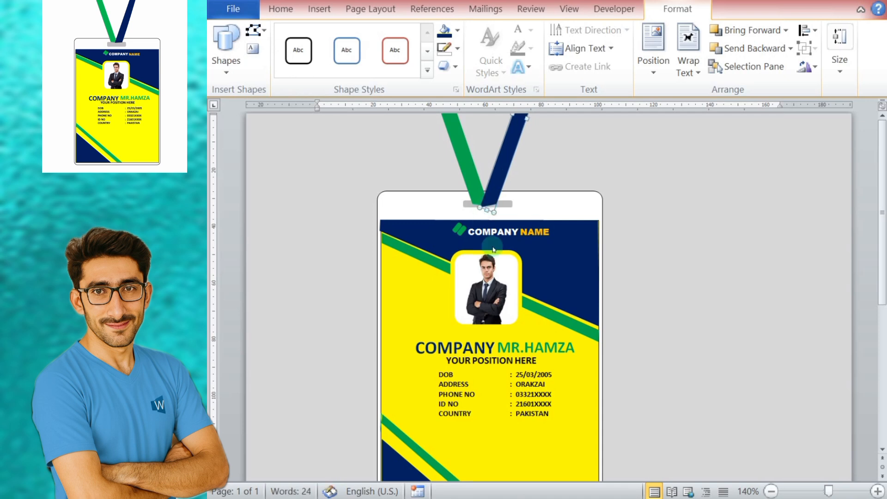
click(255, 30)
click(287, 72)
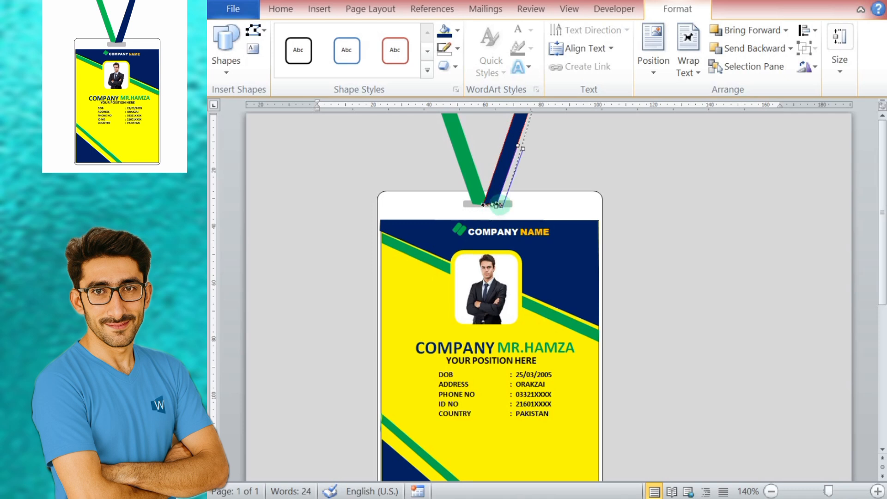
click(663, 231)
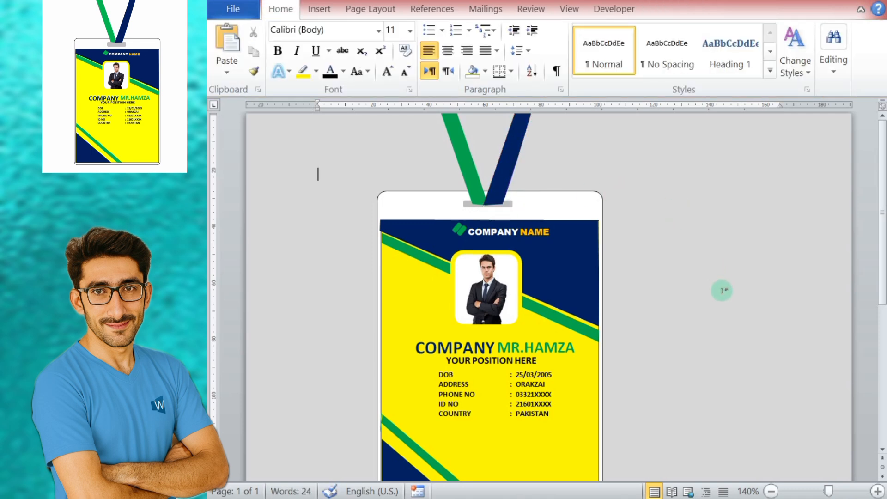
Step: Stretch the lower edge of the grey strap slot downward to make it slightly taller, and deselect it
click(507, 173)
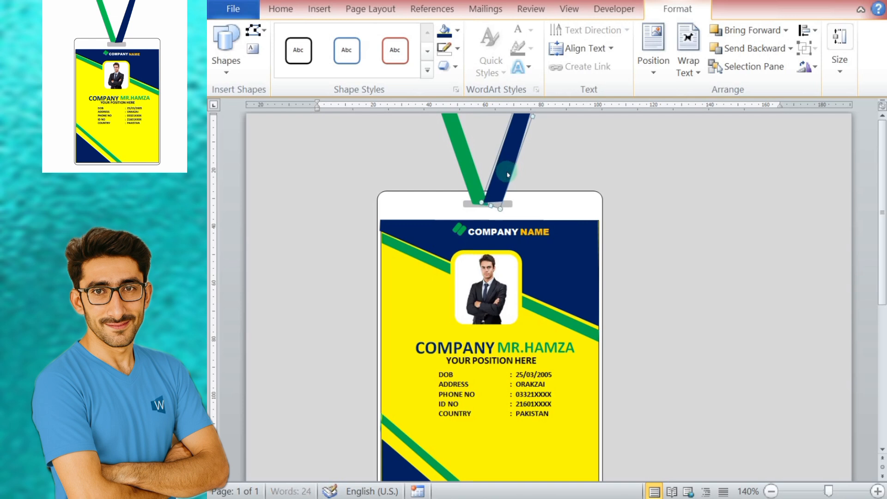
click(470, 184)
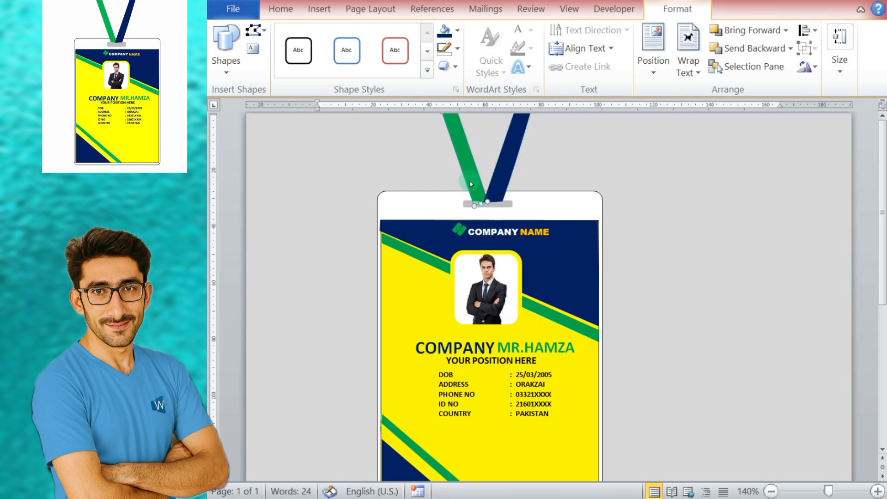
click(716, 218)
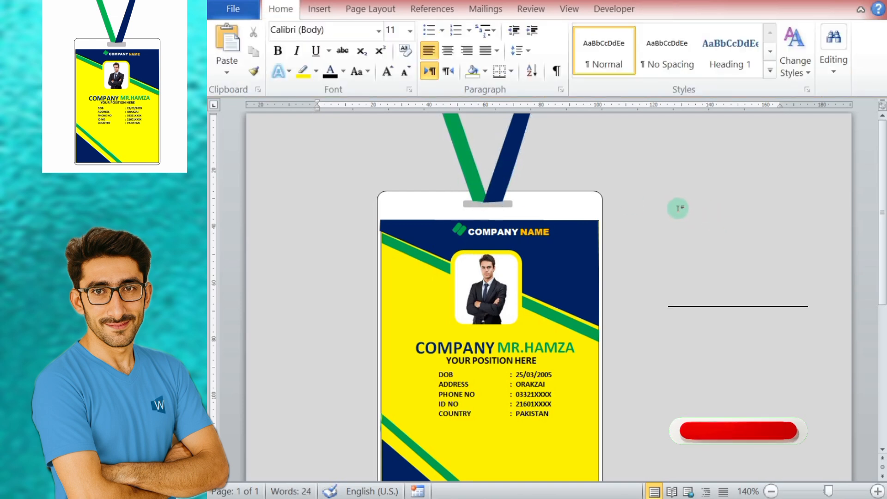
click(486, 207)
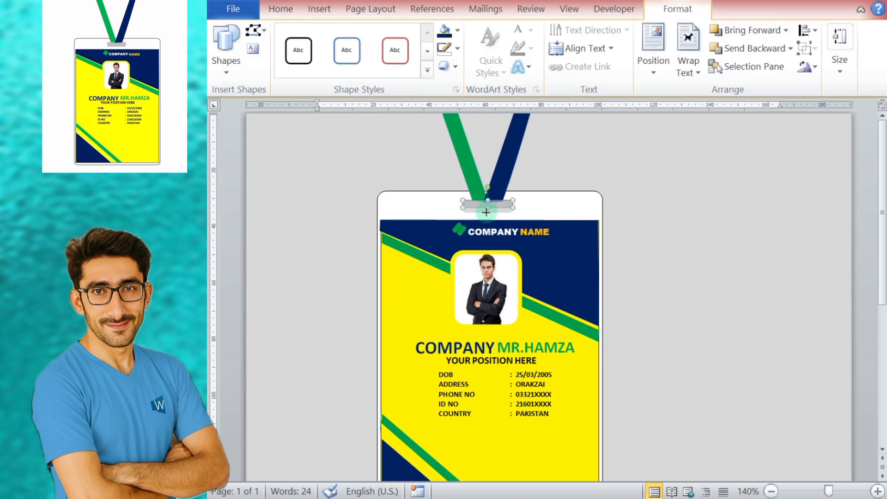
click(679, 204)
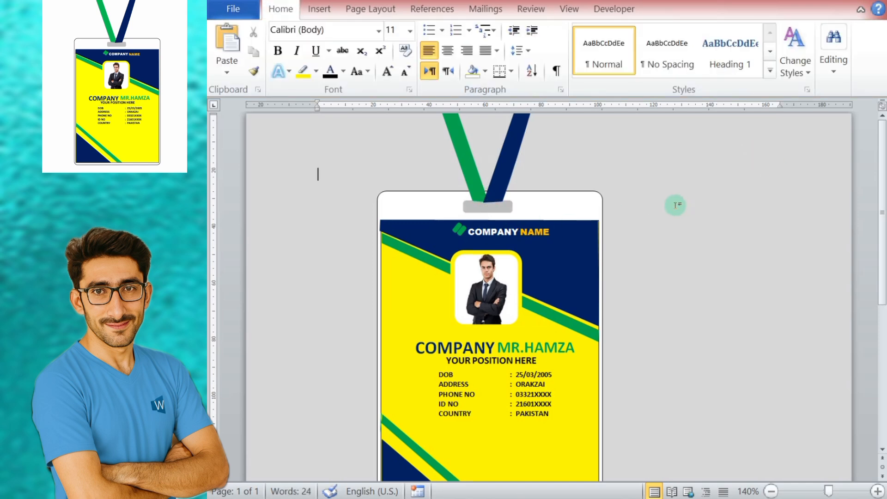
Step: Save the document to the Desktop as a Word Document named "id card"
click(245, 11)
click(243, 55)
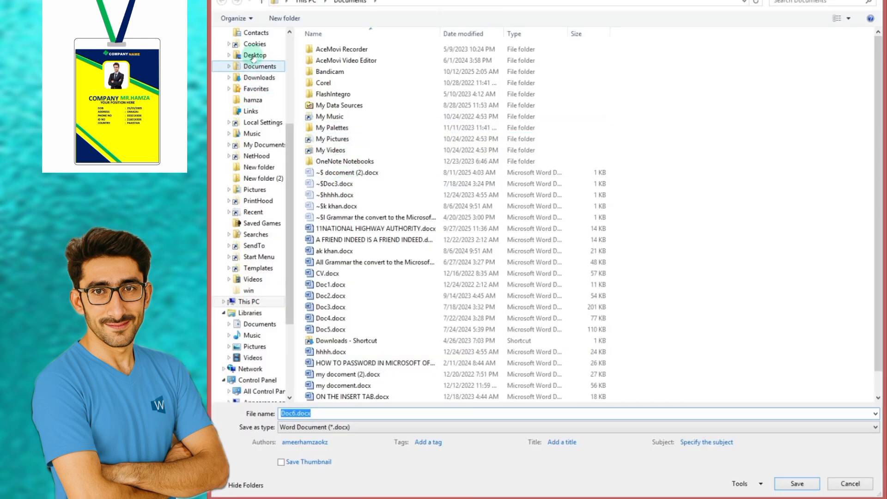
click(253, 55)
click(350, 416)
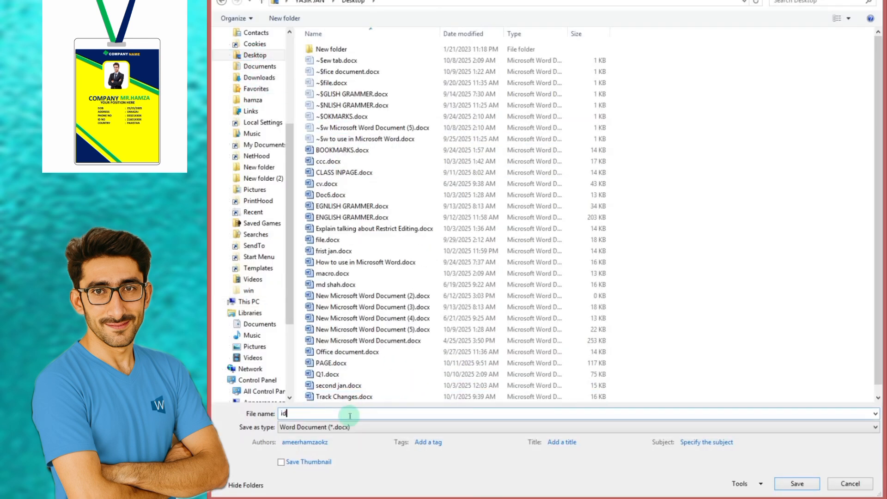
click(796, 484)
Step: Save another copy of the id card to the Desktop in a different file format, keeping the same base name
click(226, 11)
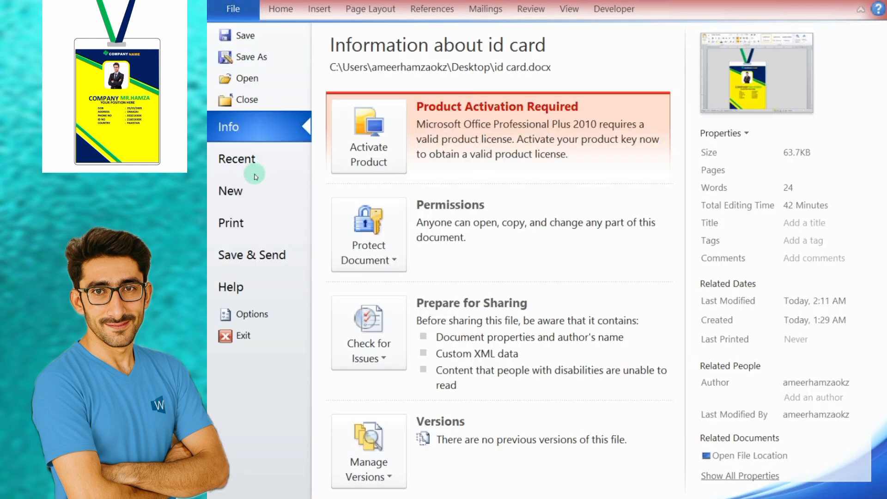
click(245, 57)
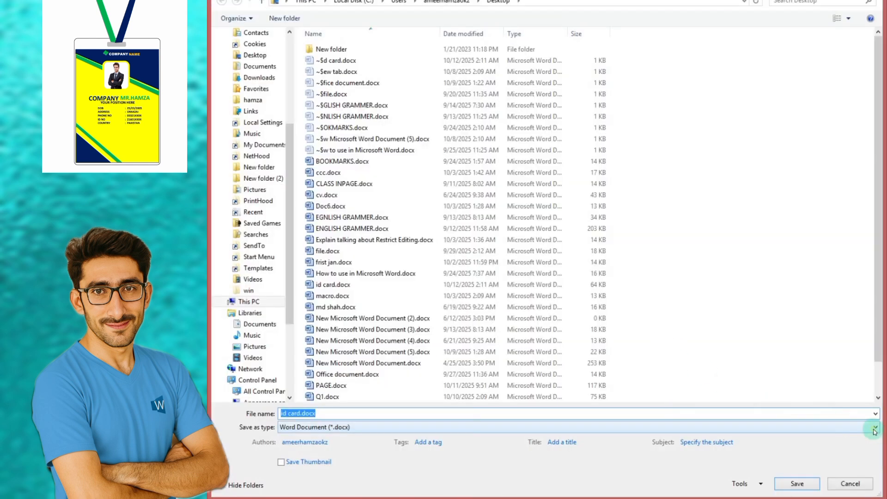
click(776, 426)
click(422, 342)
click(797, 483)
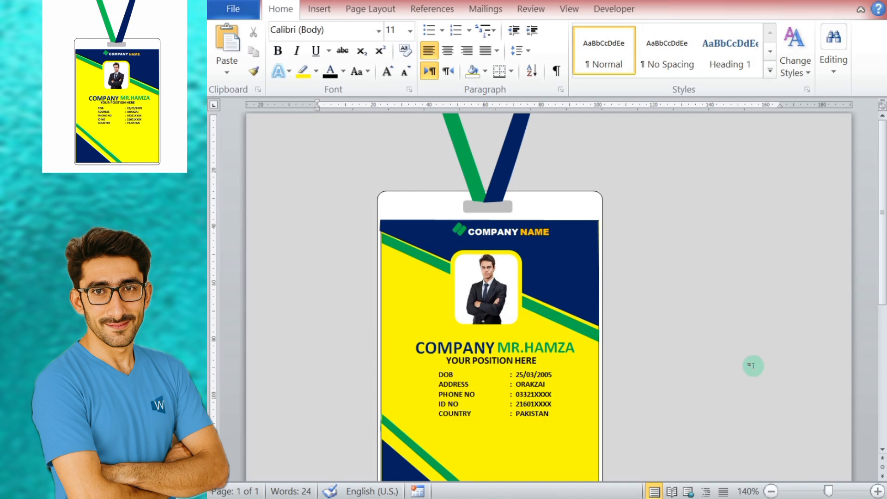
Step: Remove the outline from the dark blue lanyard strap and deselect it
key(ctrl+F1)
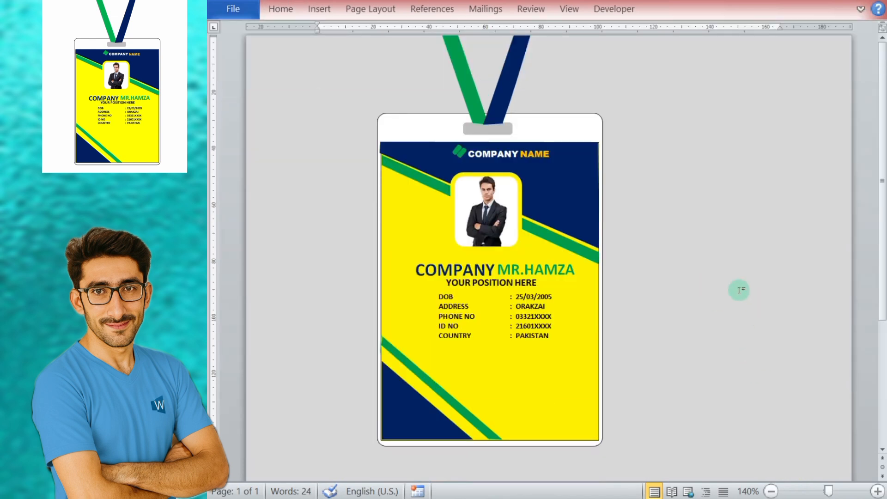
click(508, 79)
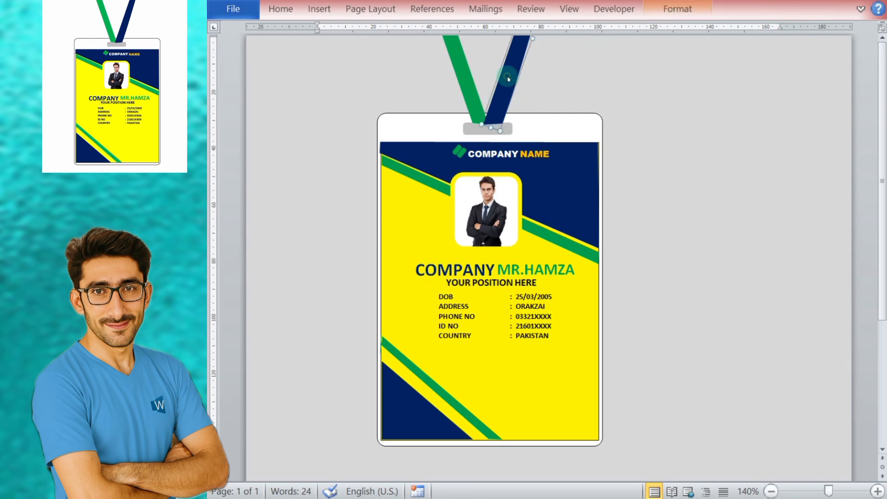
key(ctrl+F1)
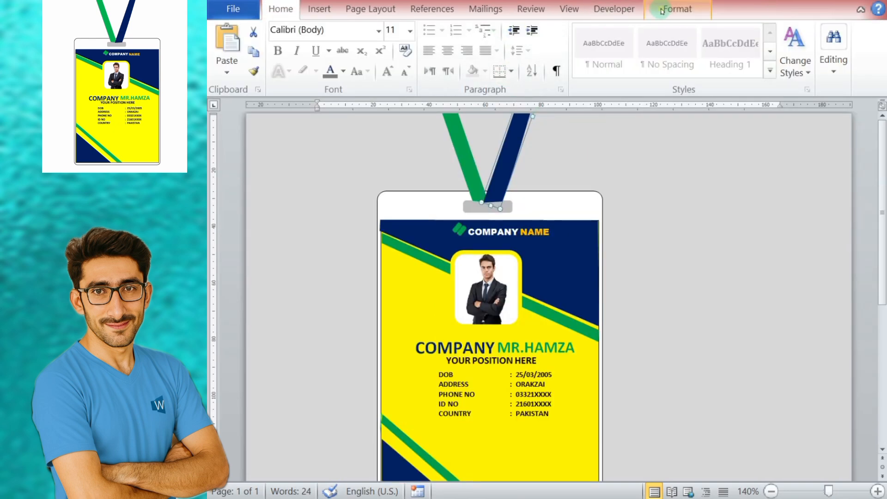
click(677, 9)
click(458, 49)
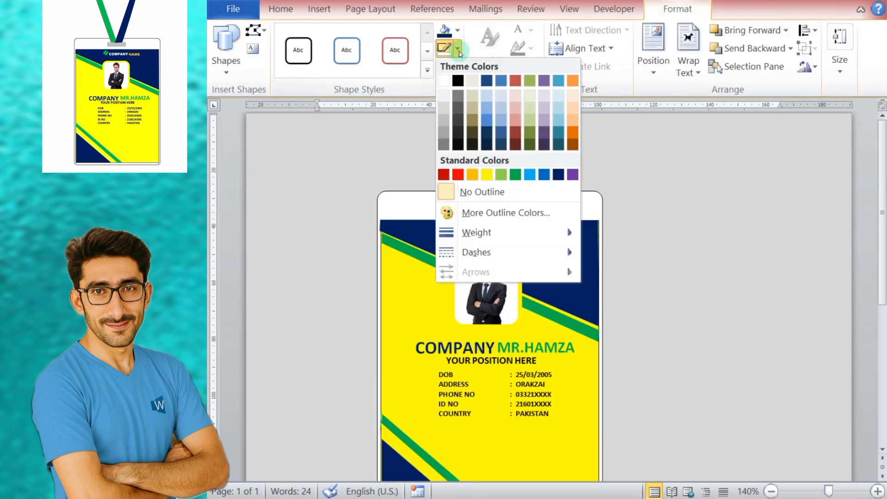
click(481, 192)
click(713, 199)
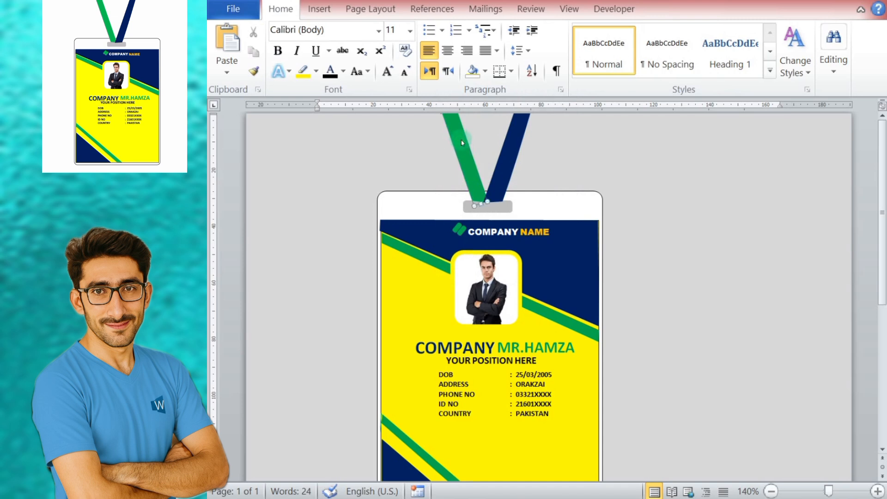
Step: Select both straps, the slot, card base, header shapes, logo, company text, portrait, name and details text, and lower corner shapes together
click(508, 147)
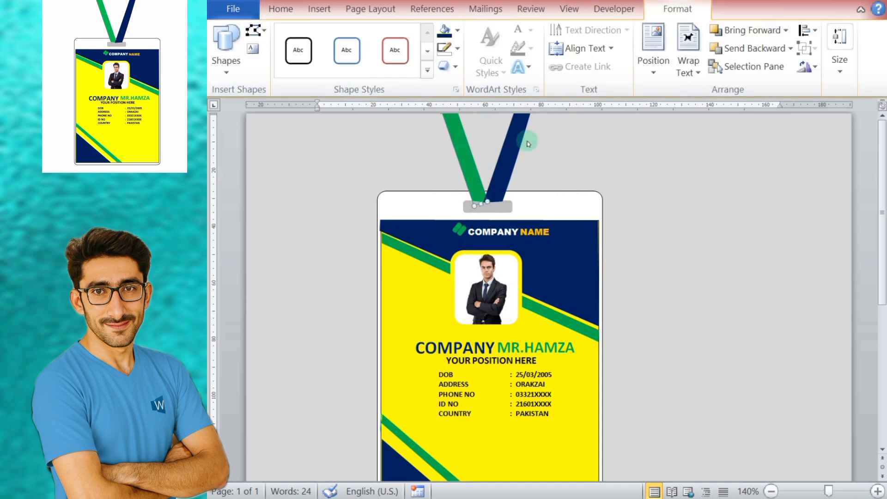
shift+click(534, 202)
shift+click(588, 248)
shift+click(526, 227)
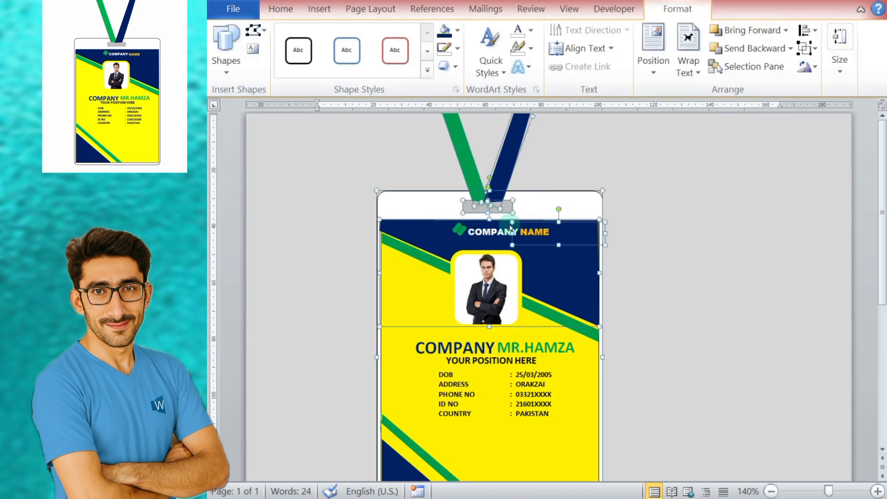
shift+click(511, 292)
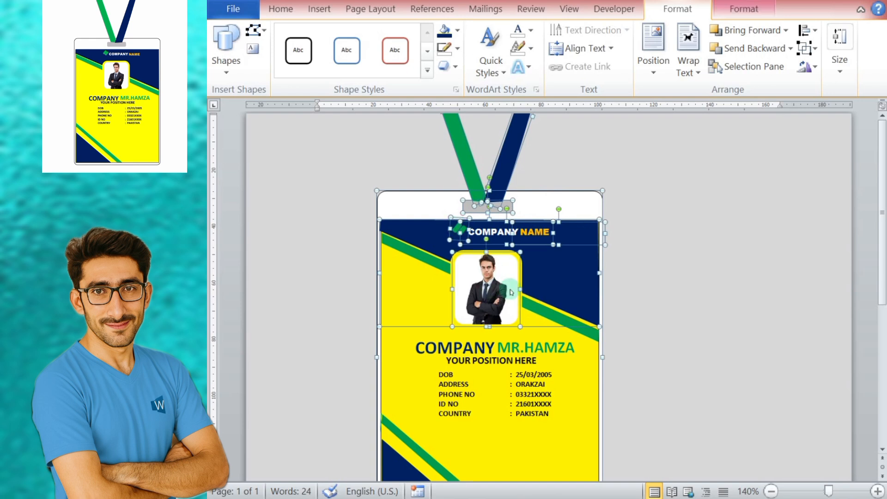
shift+click(422, 255)
shift+click(524, 346)
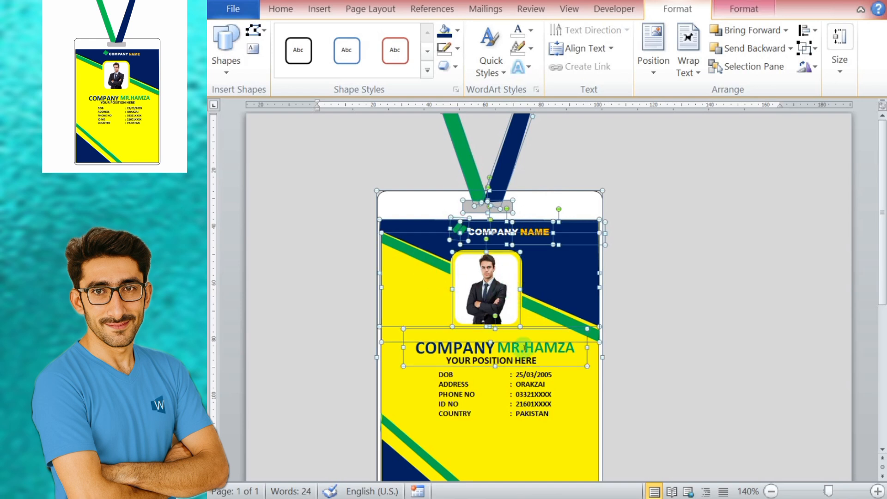
shift+click(489, 350)
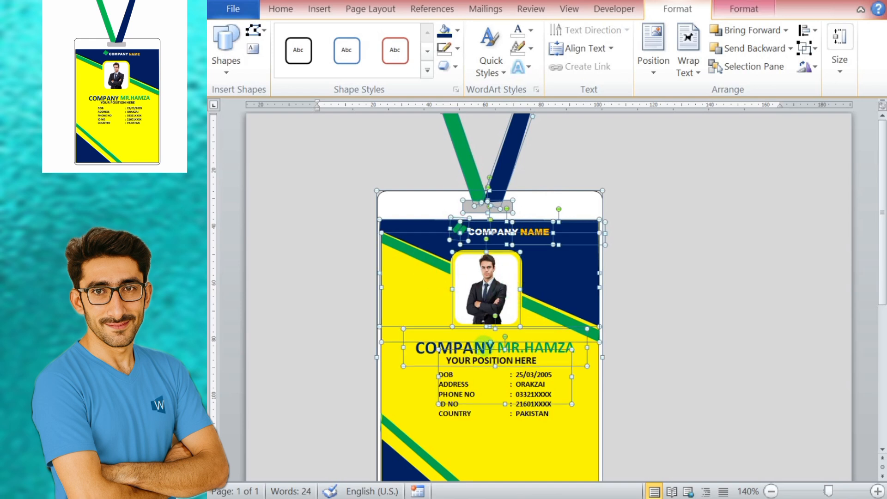
shift+click(573, 437)
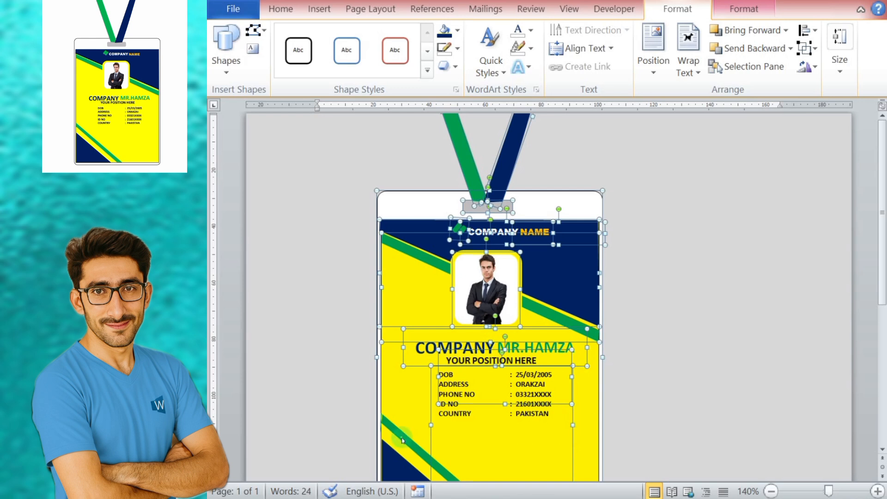
shift+click(390, 469)
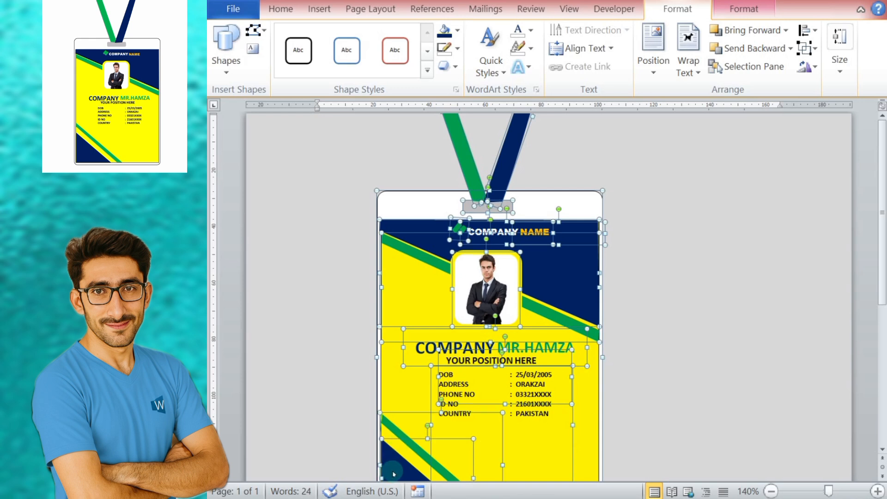
Step: Try to group the selected card parts without the yellow background, and undo the grouping
click(806, 48)
click(830, 70)
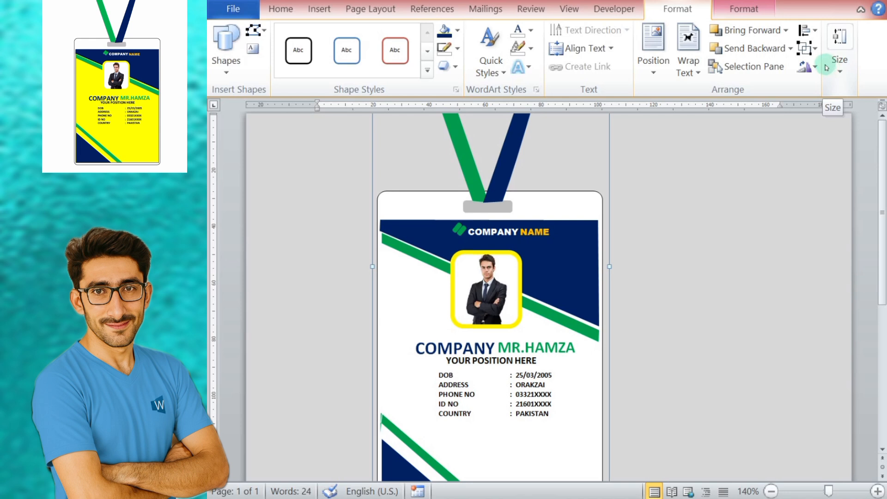
key(ctrl+z)
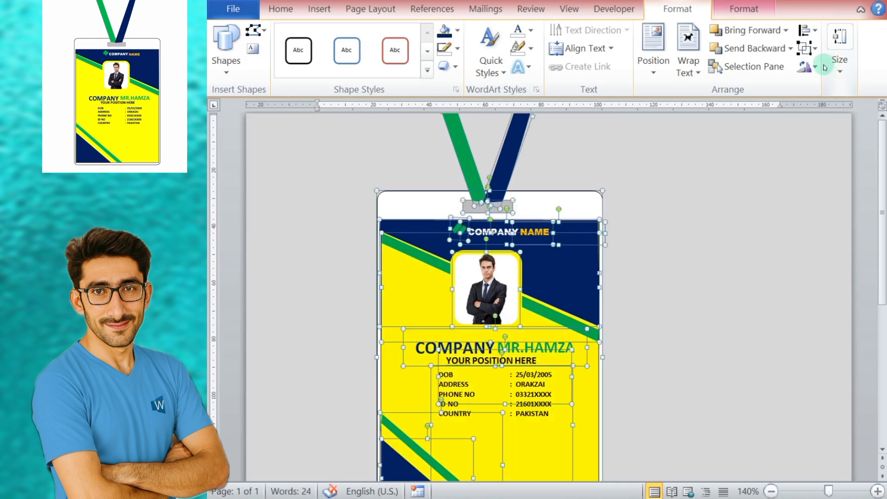
Step: Add the yellow card background to the selection and group all the ID card parts into one object
shift+click(393, 267)
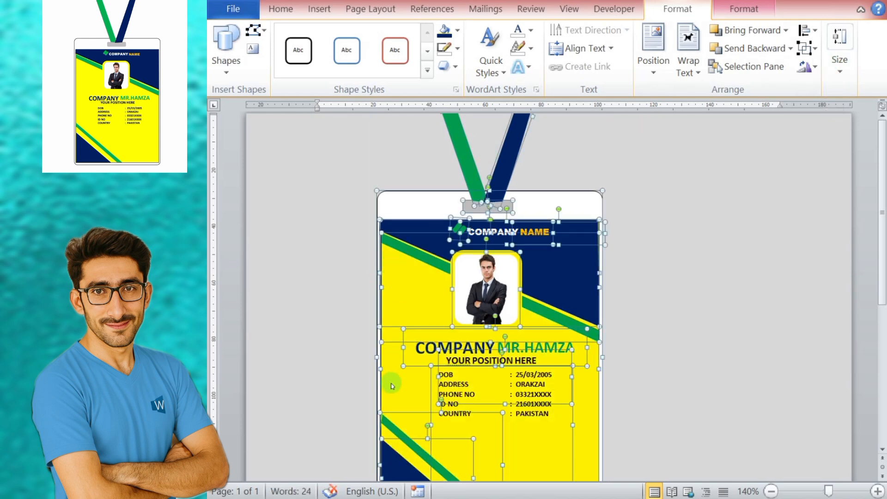
shift+click(391, 383)
shift+click(390, 383)
click(806, 48)
click(832, 69)
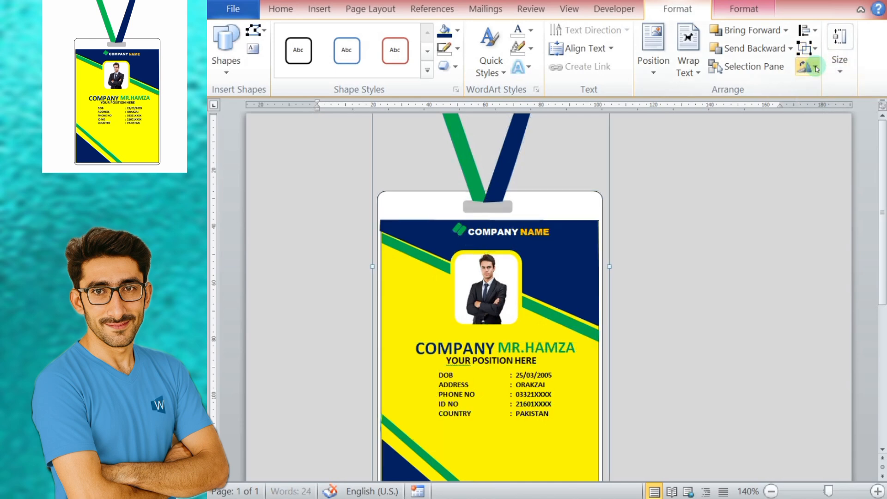
click(537, 292)
click(536, 292)
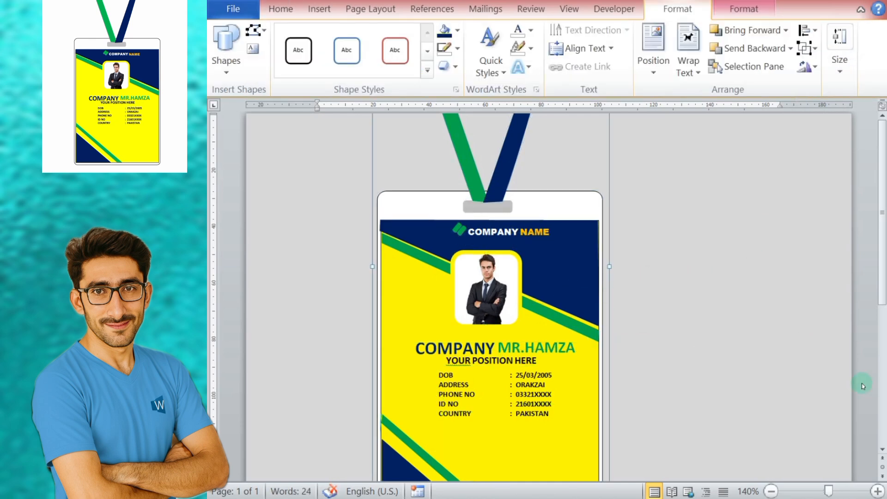
Step: Try to shrink the grouped card, widen it and make it slightly taller, and undo all three resizes
click(771, 491)
click(771, 492)
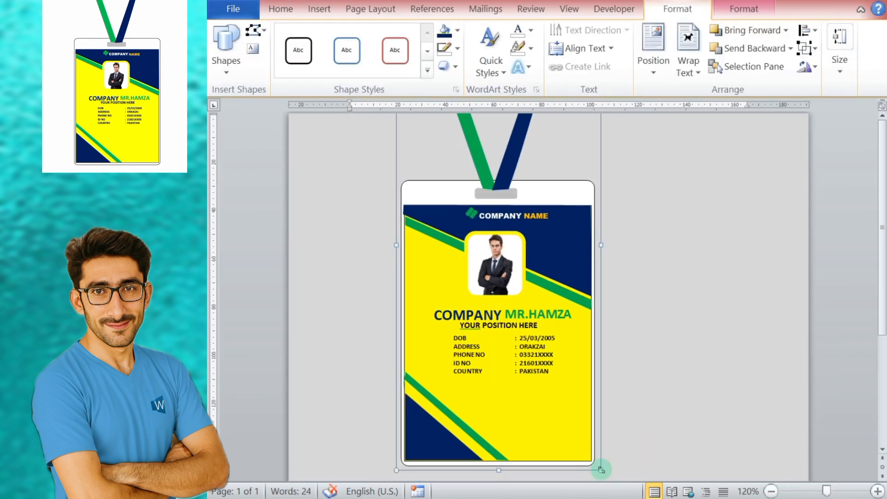
drag(601, 471, 530, 370)
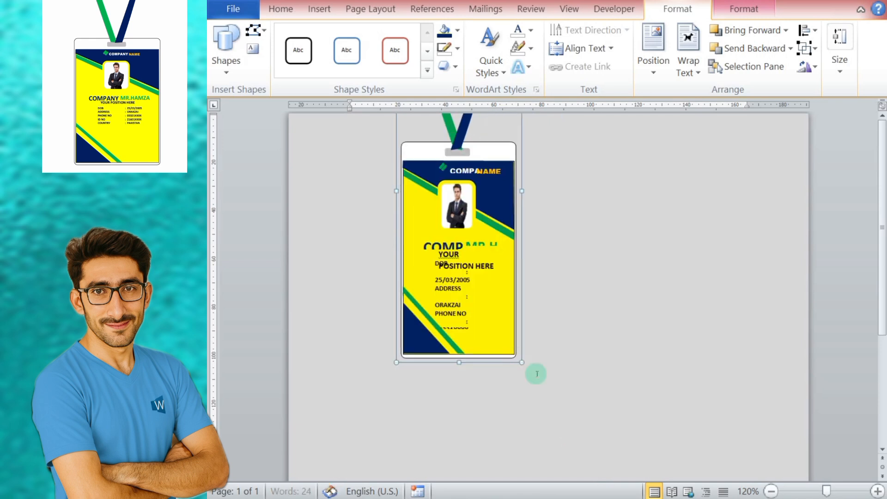
drag(521, 190, 575, 191)
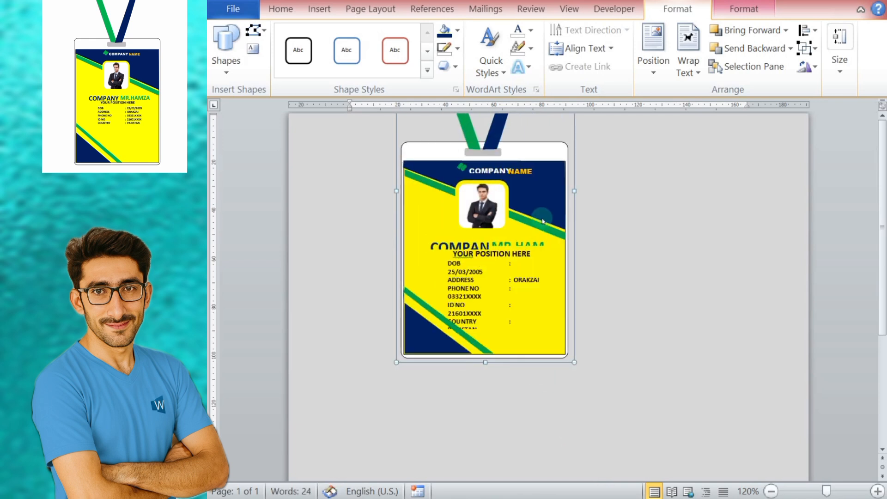
drag(484, 362, 485, 370)
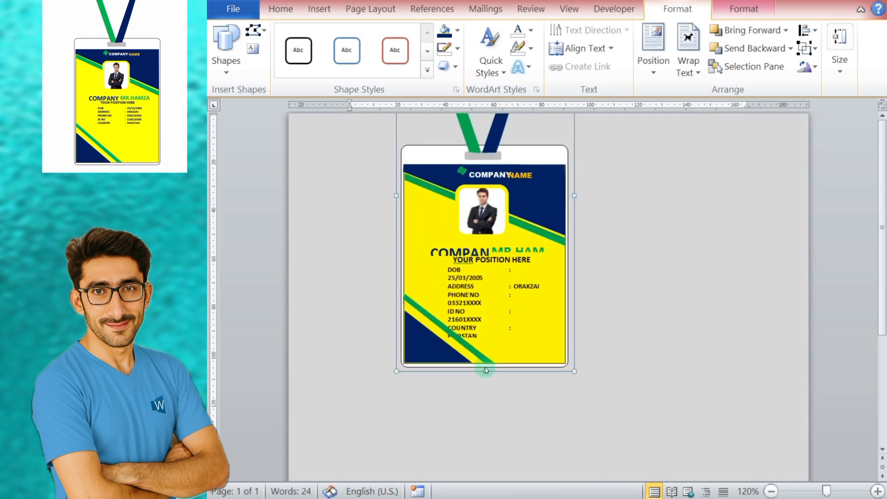
key(ctrl+z)
key(ctrl+z)
key(ctrl+z)
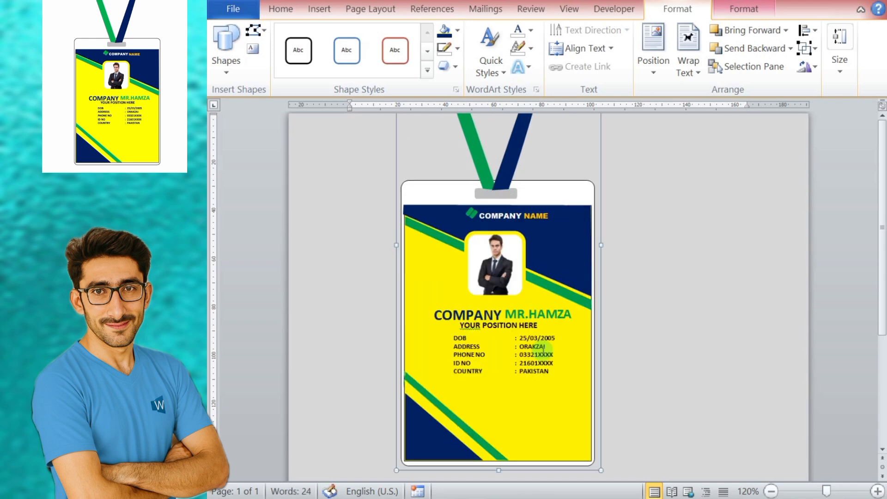
Step: Deselect the grouped card and set the page color to white from the theme colors
click(703, 311)
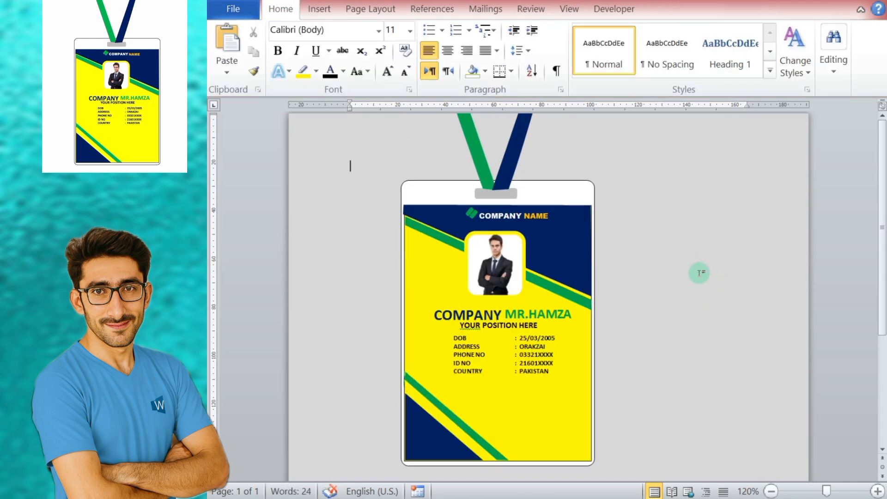
click(400, 10)
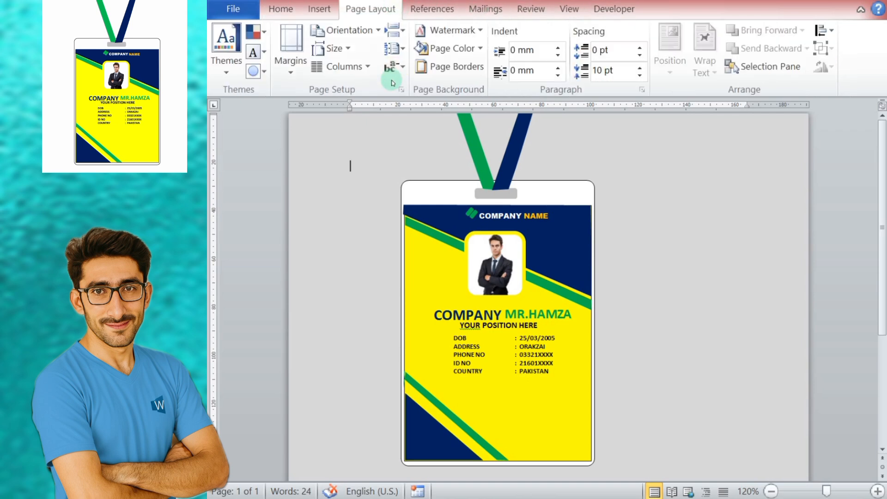
click(444, 48)
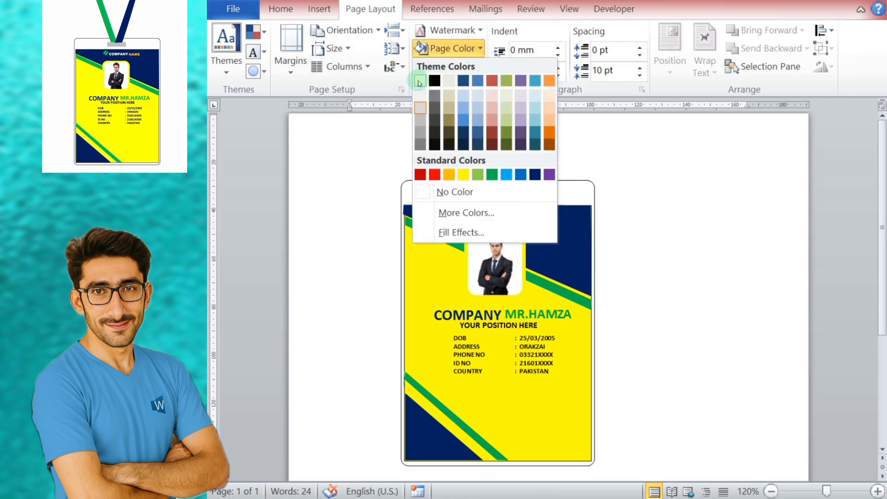
click(420, 81)
Step: Save a copy of the document as the PDF file id card.pdf on the desktop, replacing the existing file
click(233, 10)
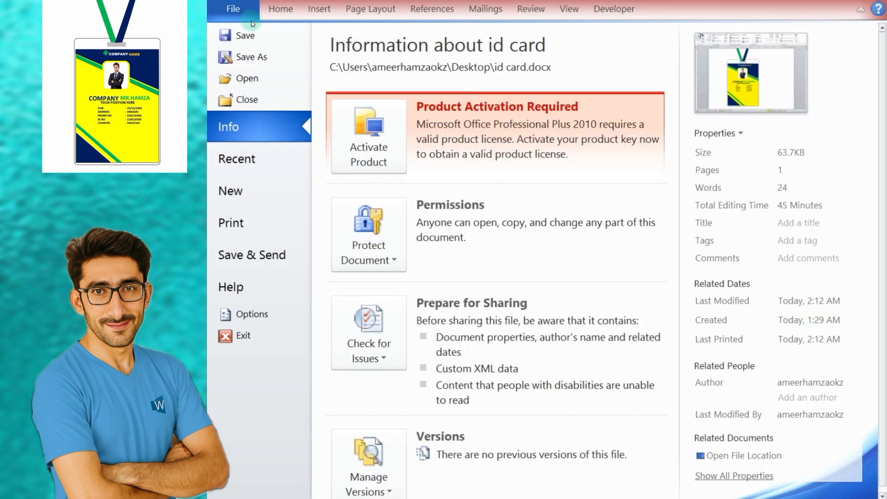
click(252, 57)
click(875, 428)
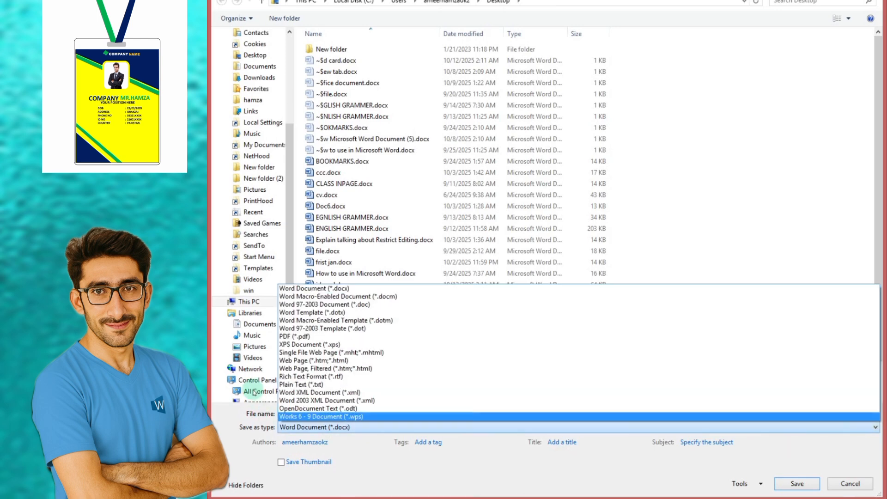
click(282, 335)
click(800, 485)
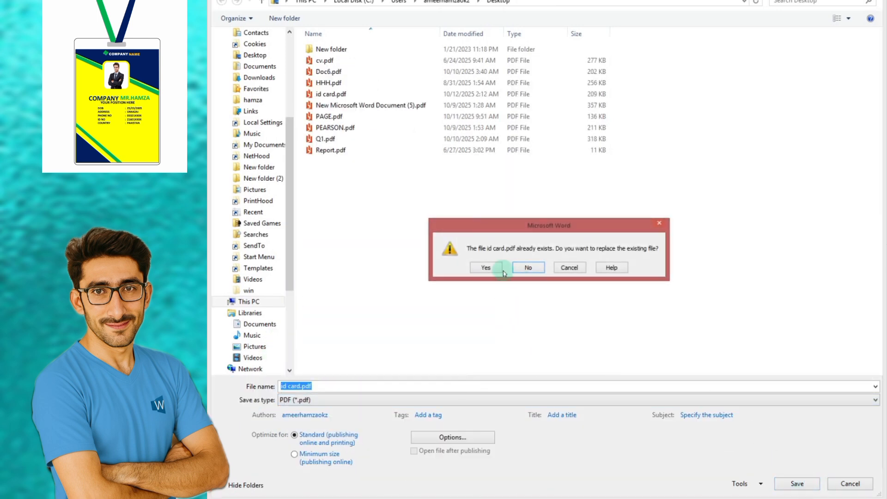
click(485, 268)
Step: Close all open Word documents without saving changes and open id card.pdf from the desktop
key(alt+F4)
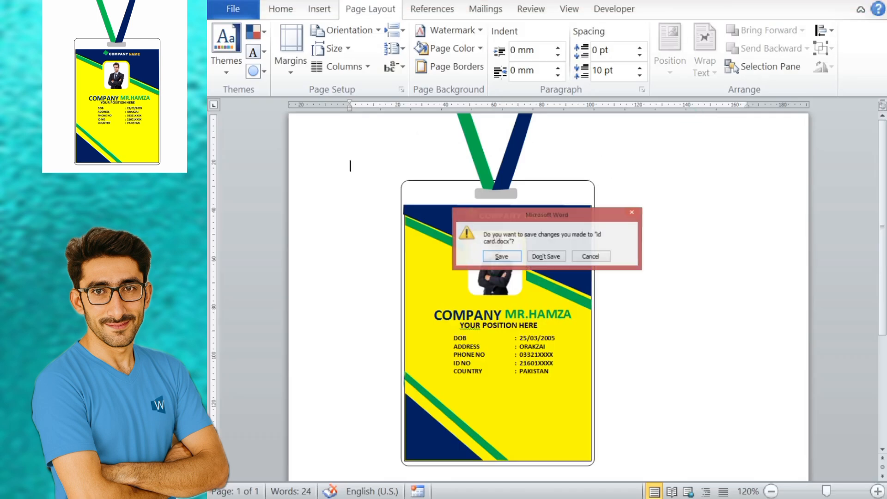
click(540, 260)
key(alt+F4)
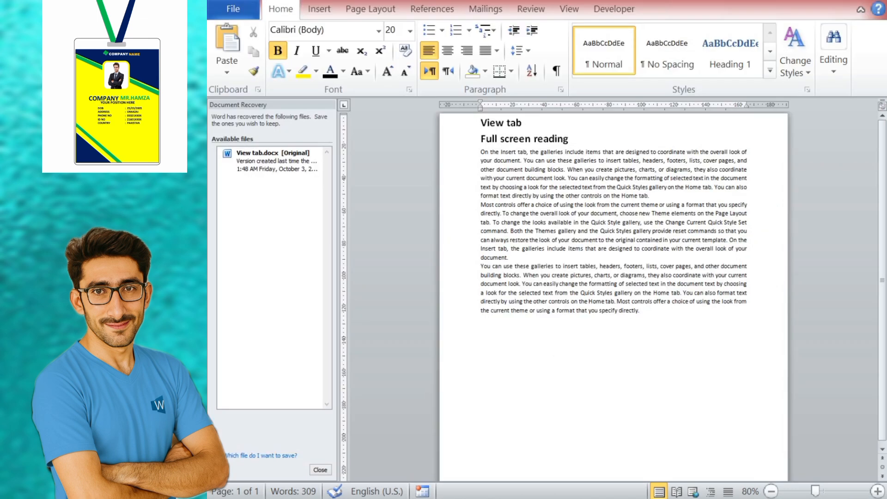
key(alt+F4)
click(527, 267)
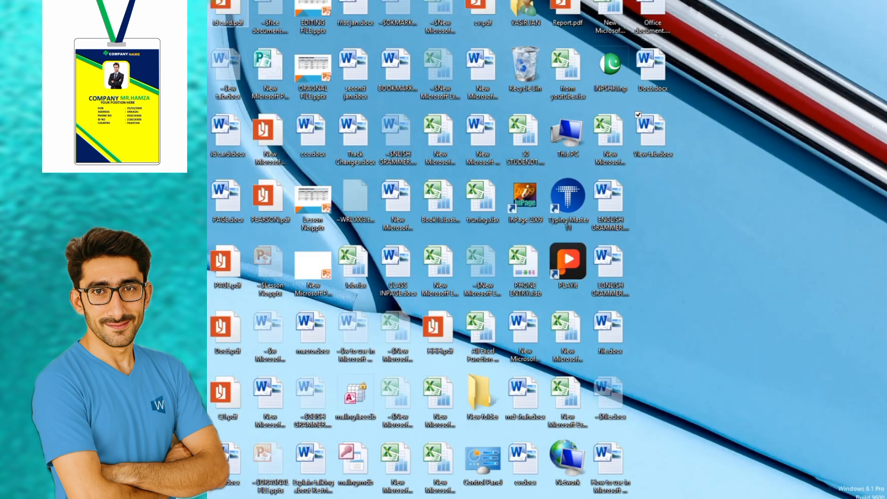
double_click(221, 10)
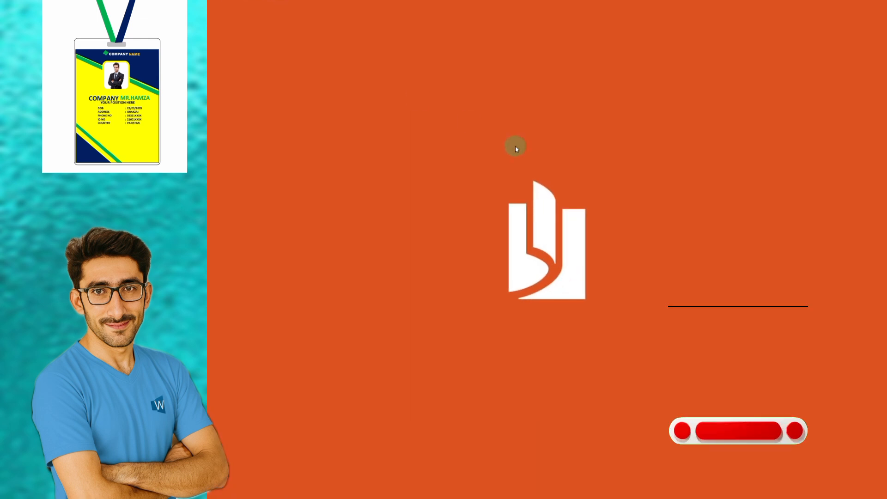